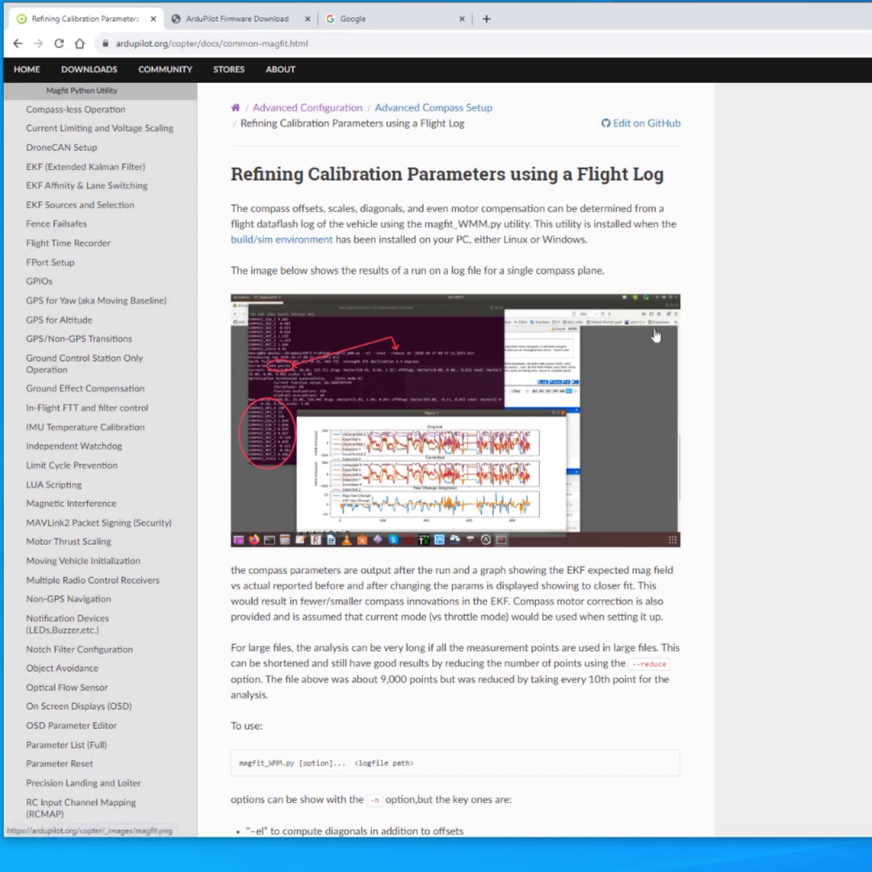
# - Read through the page on refining calibration parameters using a flight log, including its graphs, MAVExplorer section, and hints and tips
pyautogui.scroll(-1, 711, 218)
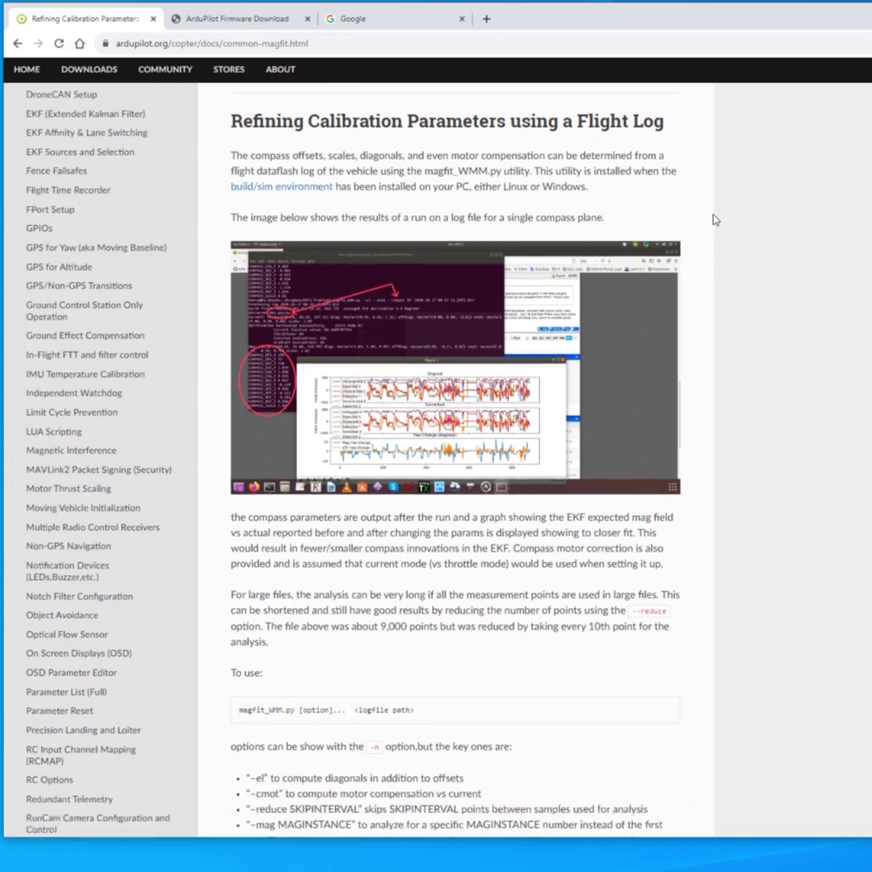
pyautogui.scroll(1, 711, 218)
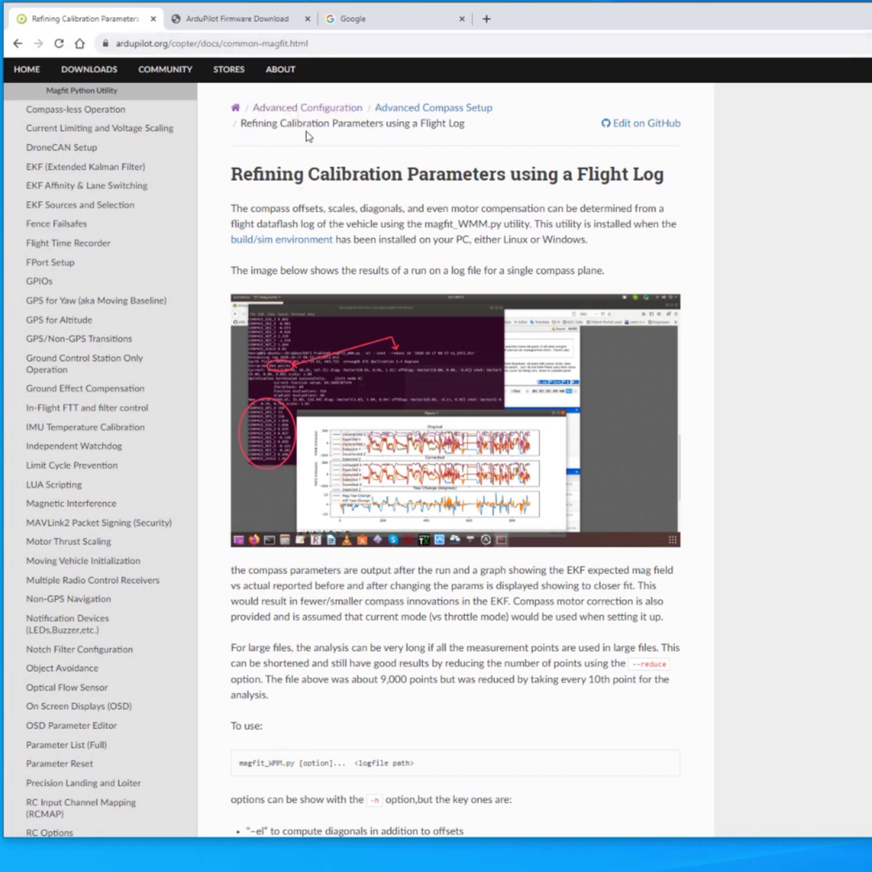
pyautogui.scroll(-2, 589, 285)
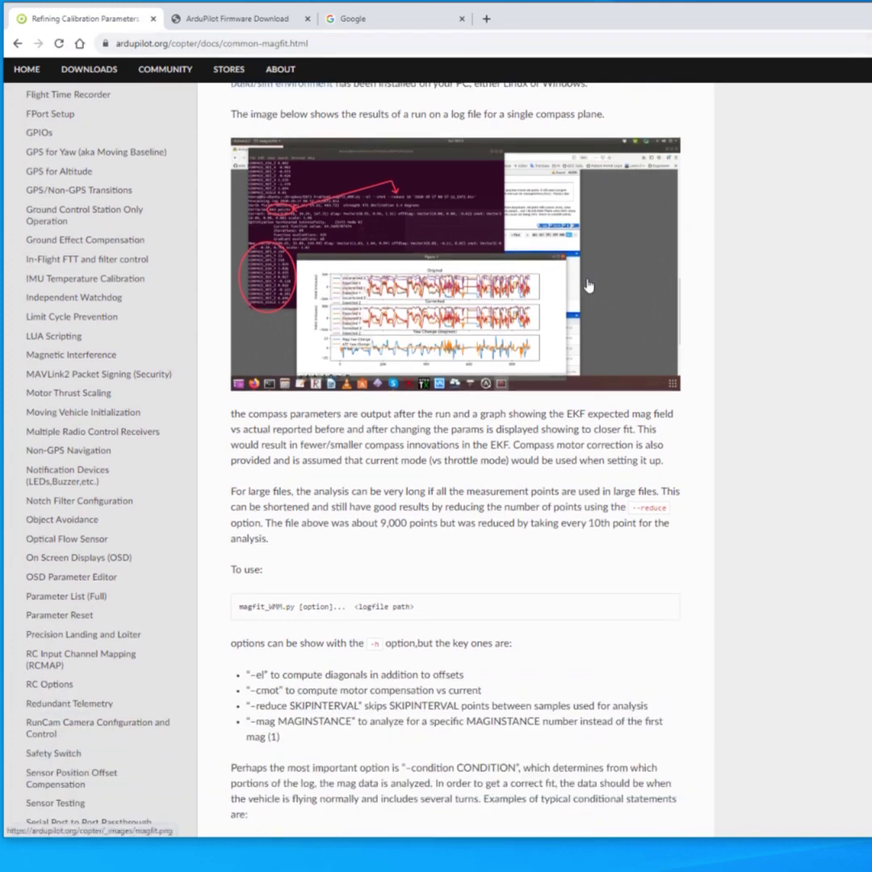
pyautogui.scroll(2, 605, 223)
pyautogui.scroll(-1, 346, 495)
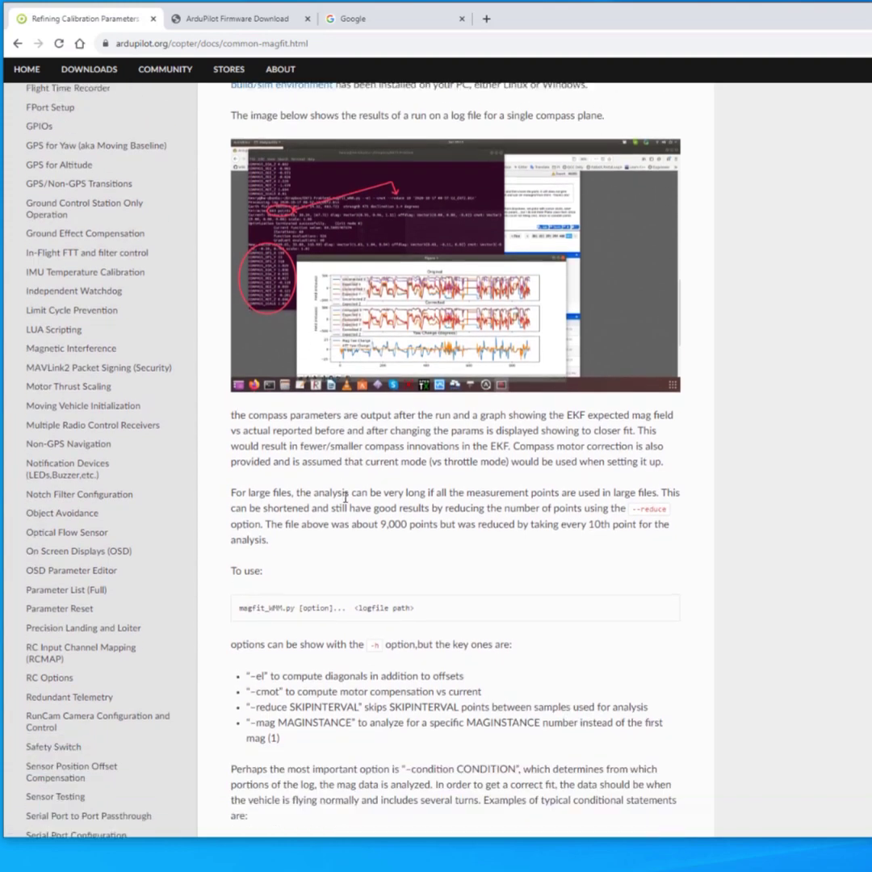
pyautogui.scroll(-8, 346, 496)
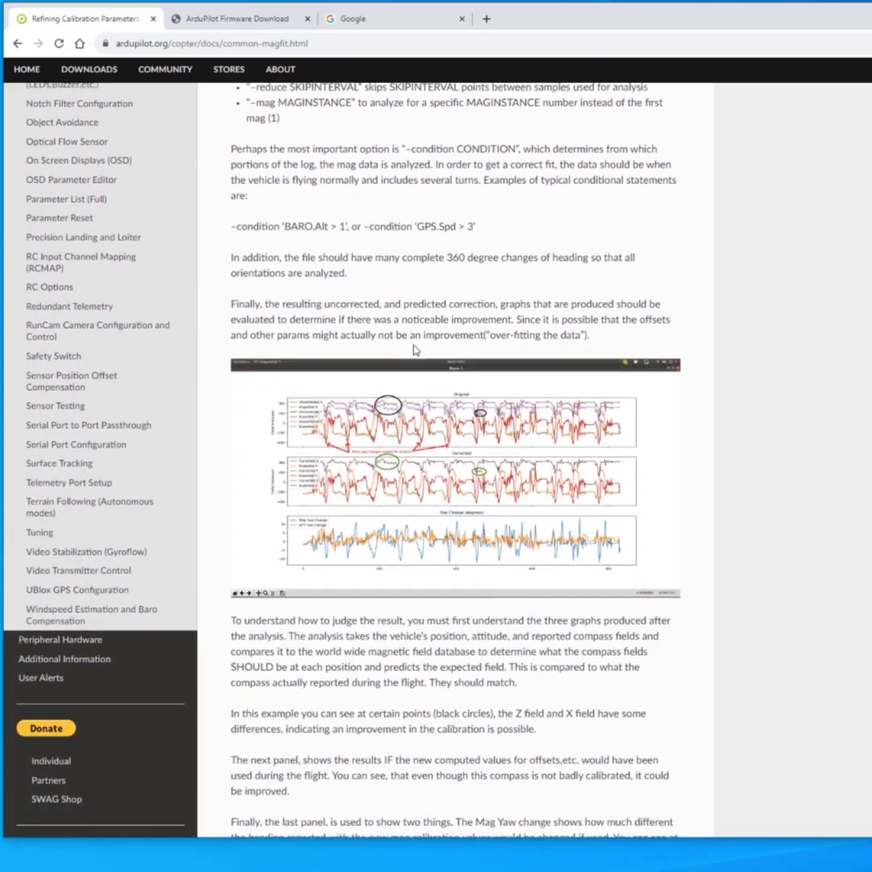
pyautogui.scroll(-2, 414, 452)
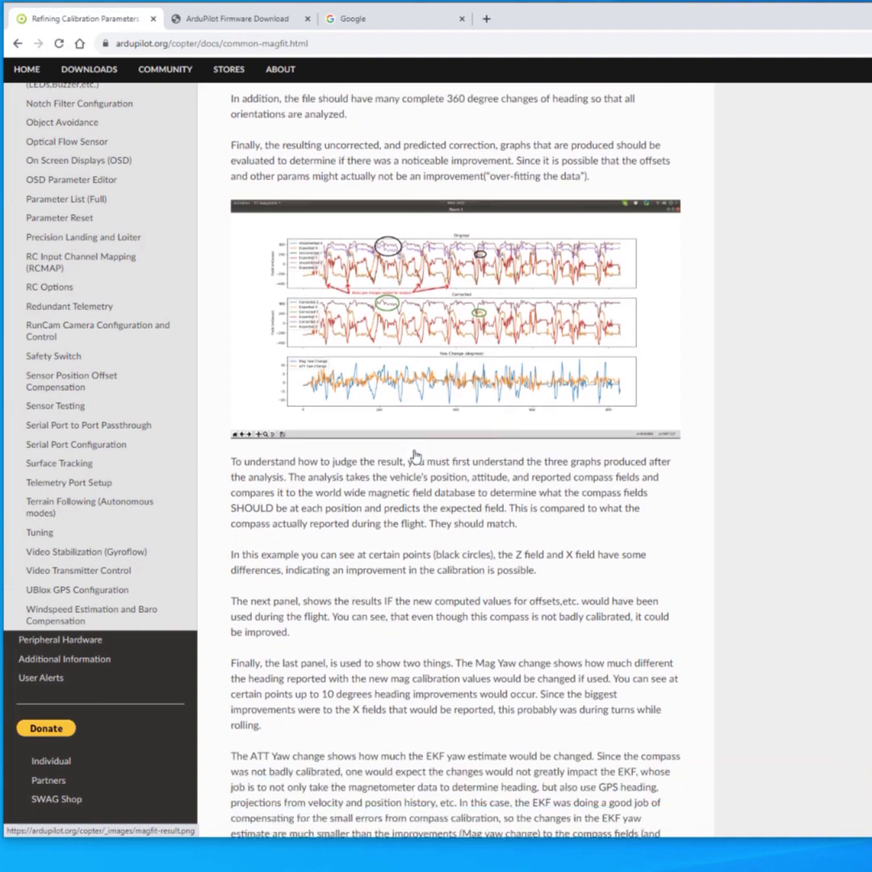
pyautogui.scroll(-10, 414, 454)
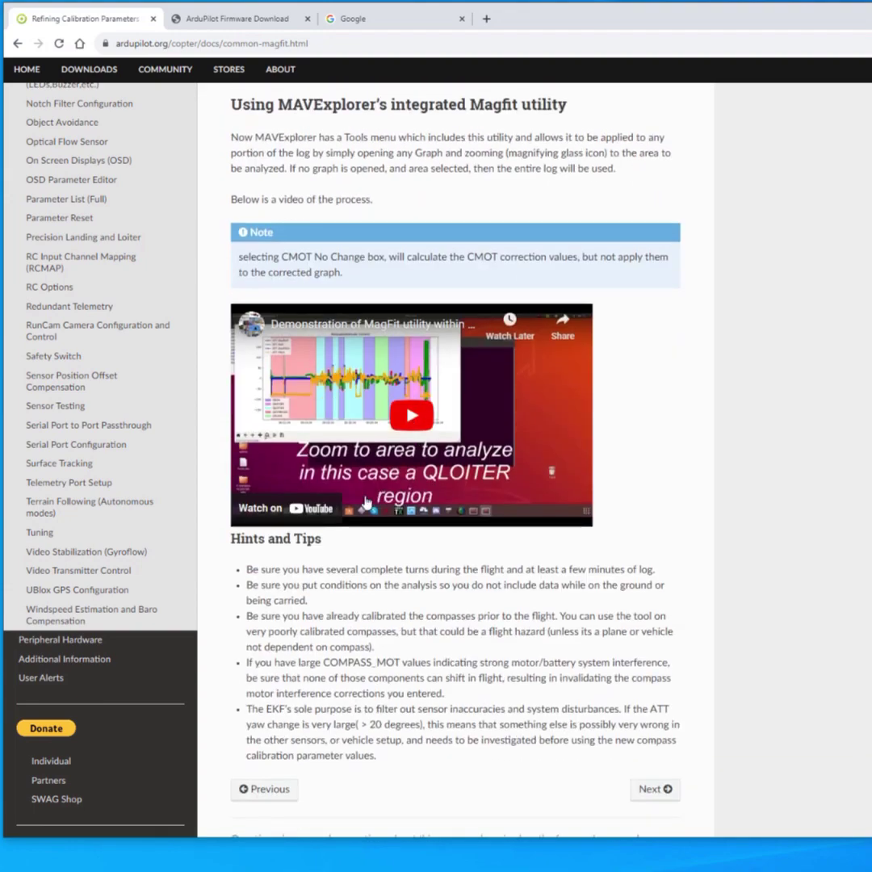
pyautogui.scroll(-1, 426, 684)
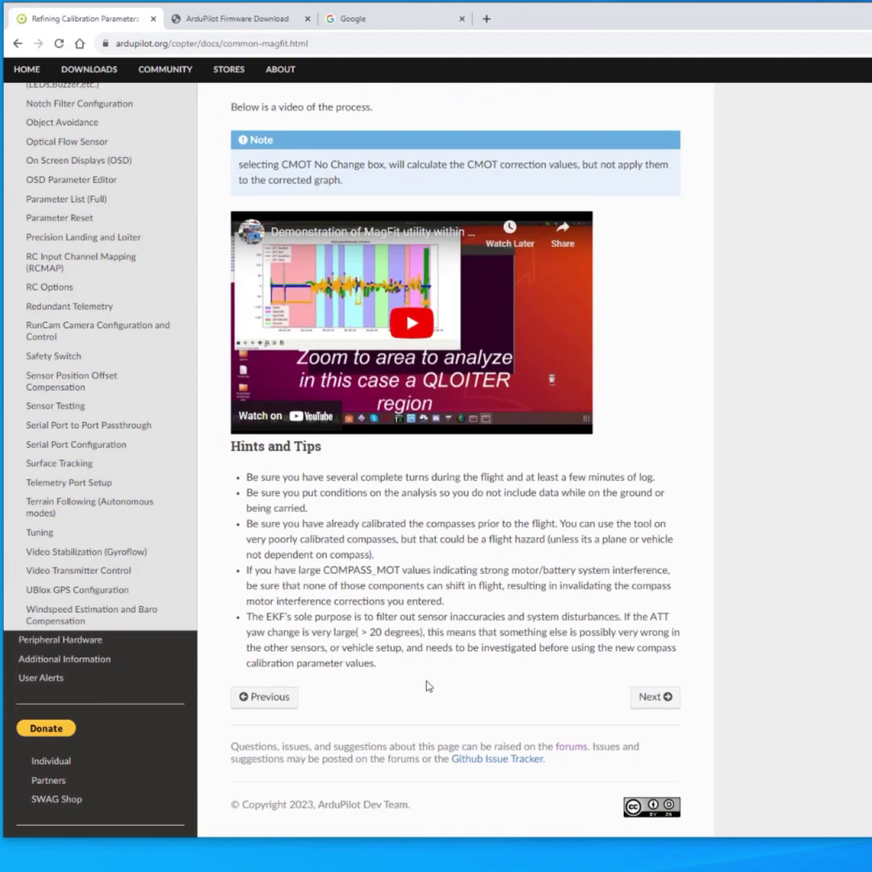
pyautogui.moveTo(405, 676); pyautogui.dragTo(288, 476)
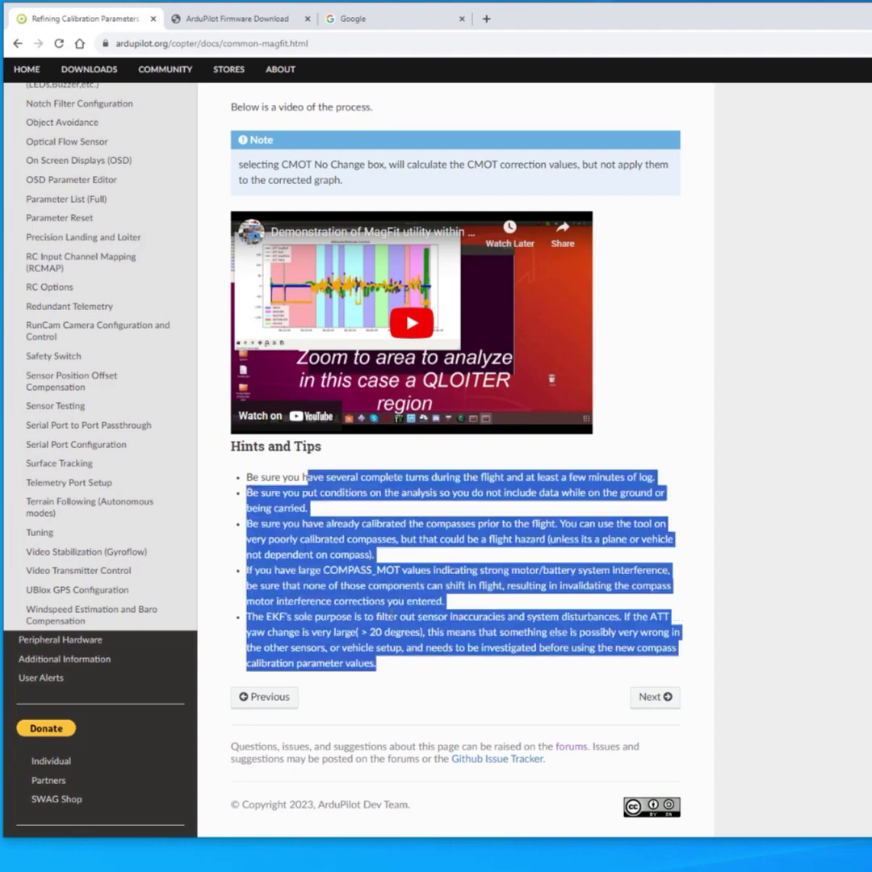
pyautogui.click(391, 615)
pyautogui.scroll(5, 391, 615)
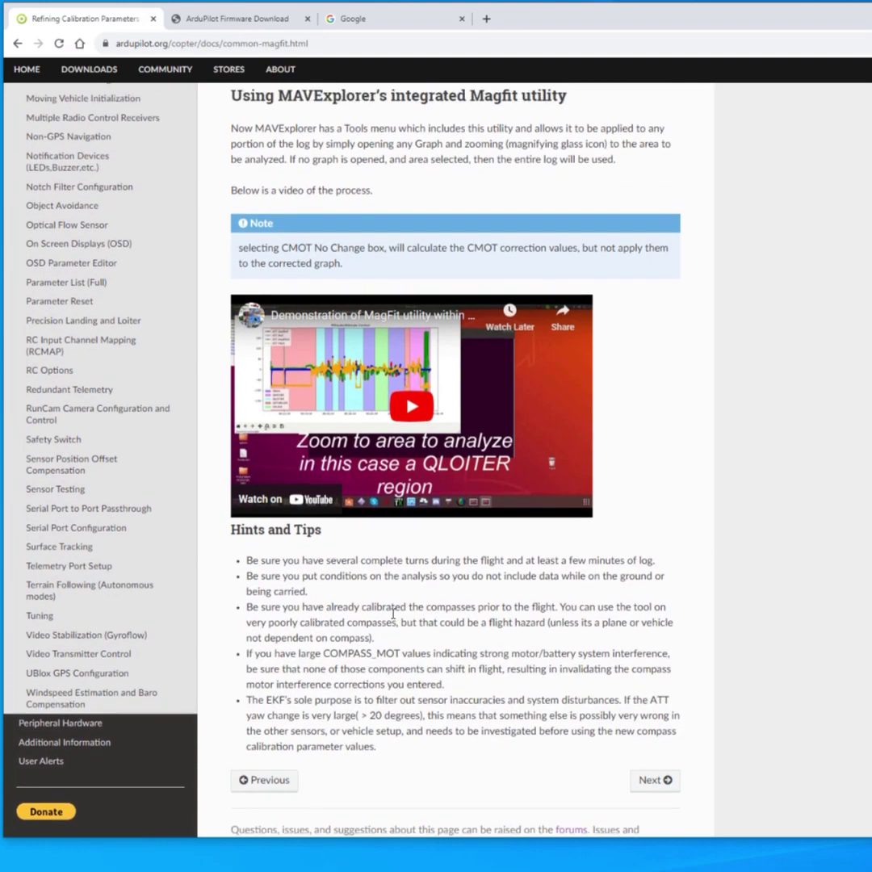
pyautogui.scroll(15, 392, 617)
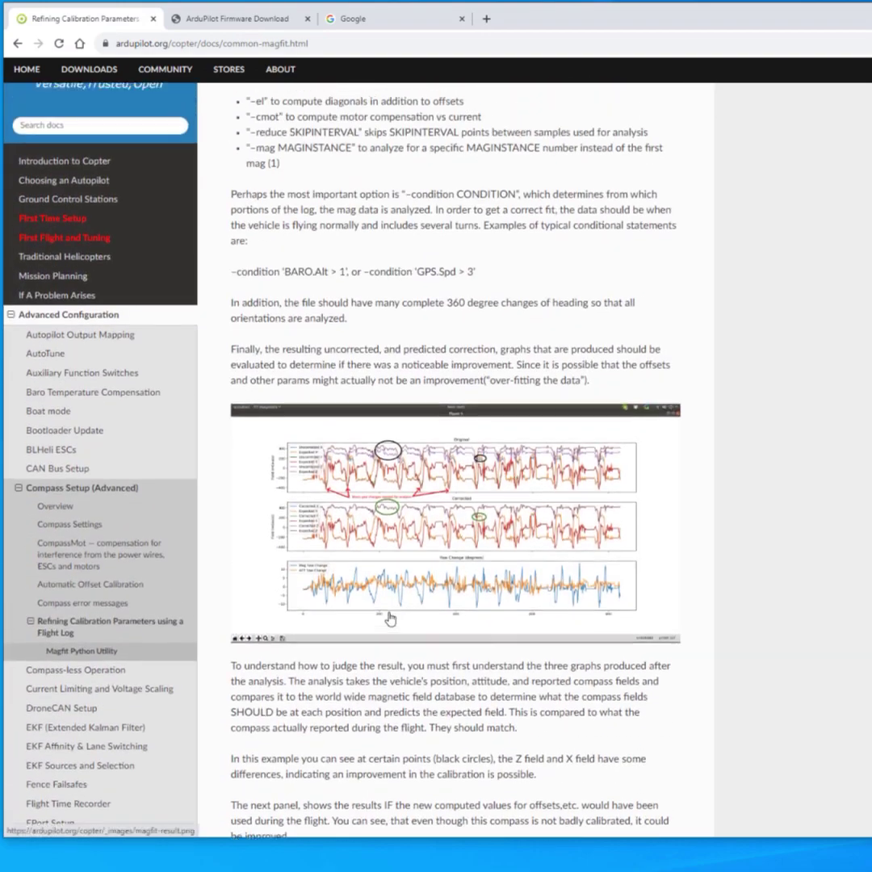
pyautogui.scroll(4, 391, 615)
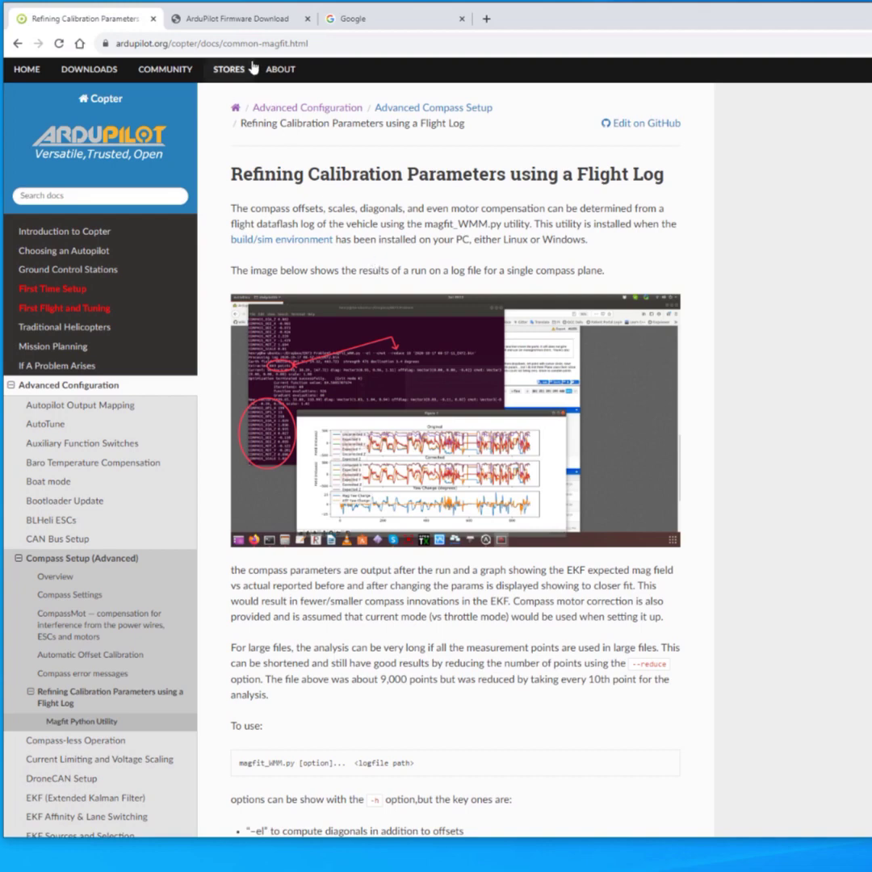
# - Switch to the ArduPilot firmware download page and open its Web Tools analysis section
pyautogui.click(292, 24)
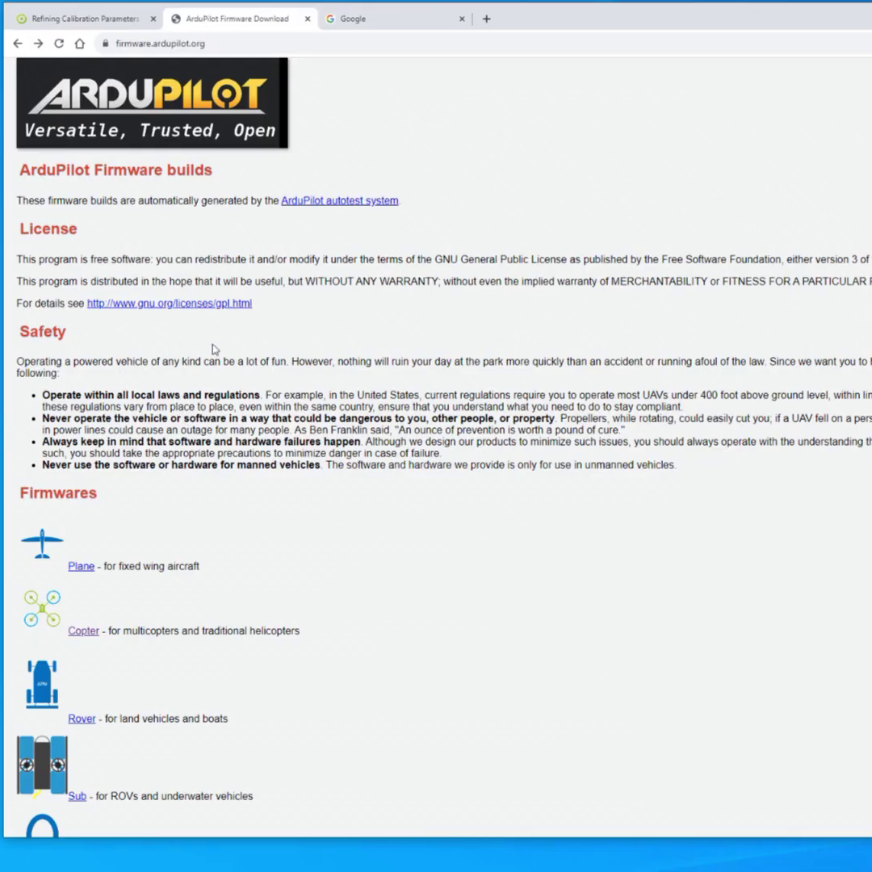
pyautogui.scroll(-5, 379, 516)
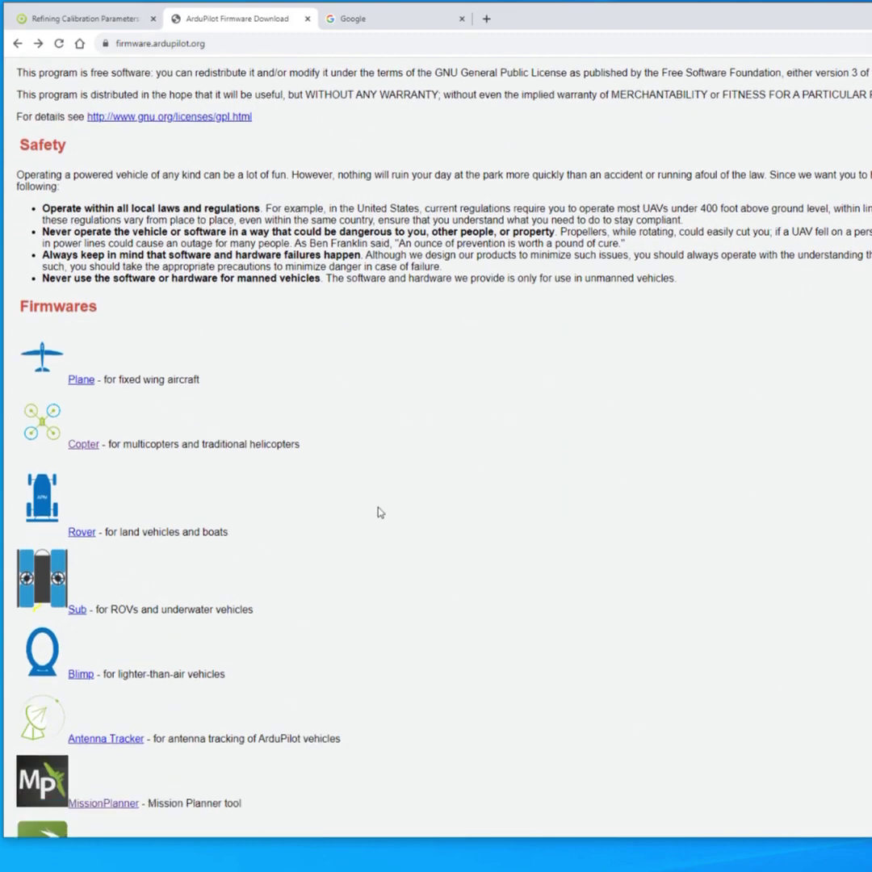
pyautogui.scroll(3, 381, 504)
pyautogui.scroll(-8, 382, 481)
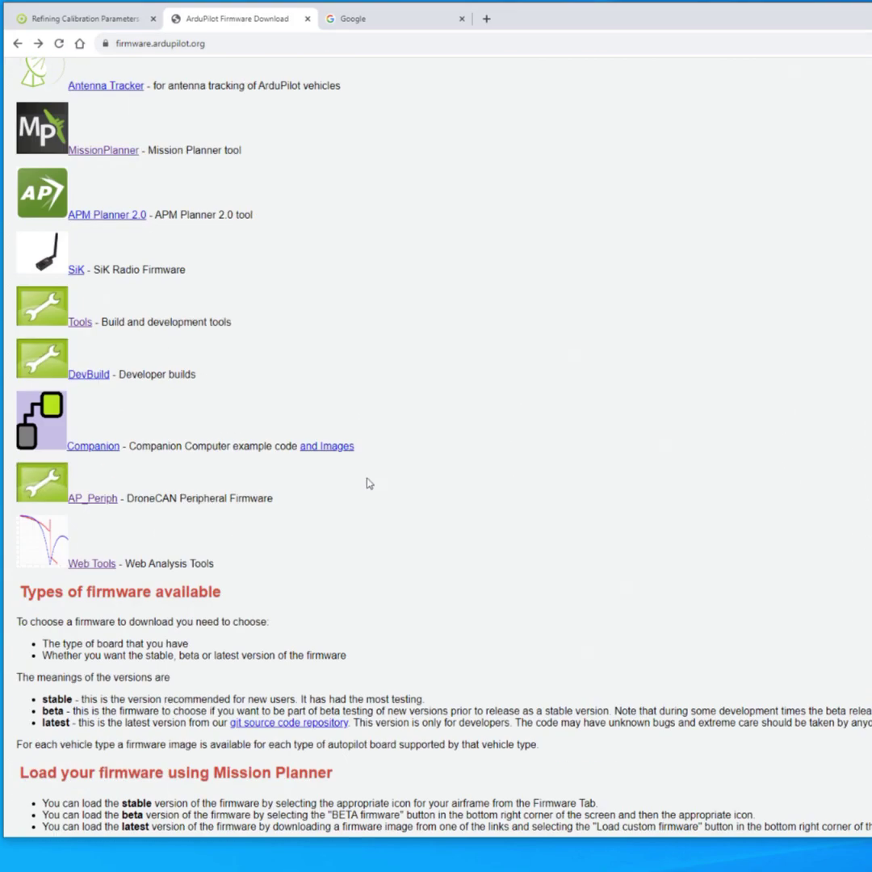
pyautogui.click(87, 568)
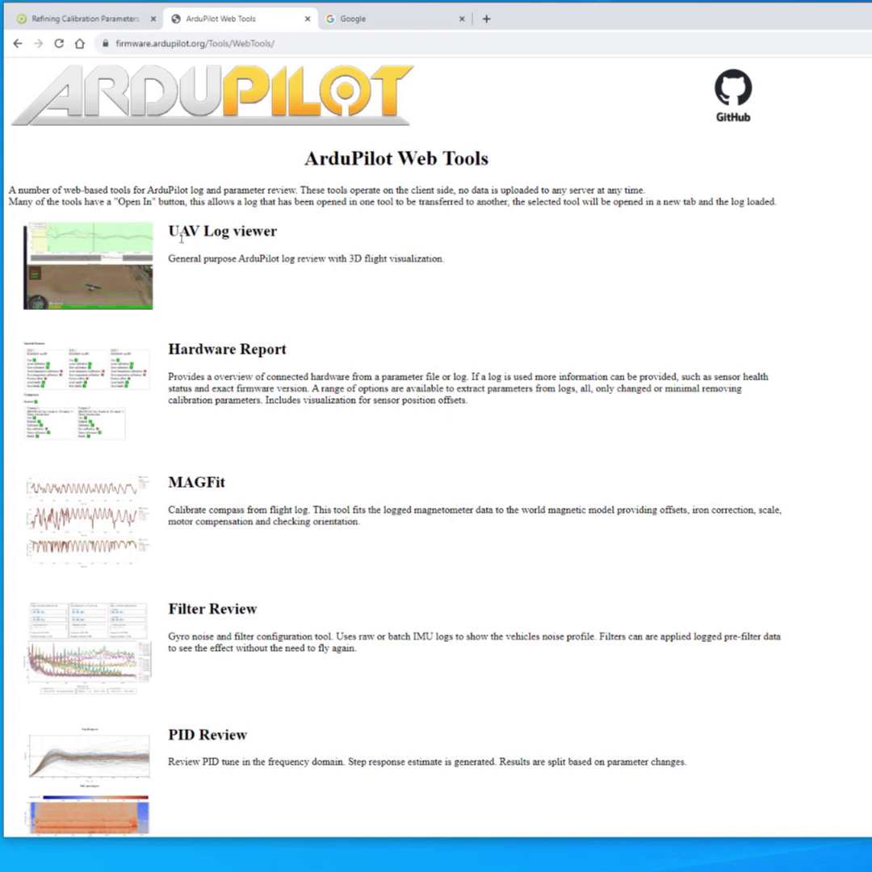
# - Open the MAGFit tool from the web tools list and load the flight log 00000038.BIN
pyautogui.scroll(-2, 247, 224)
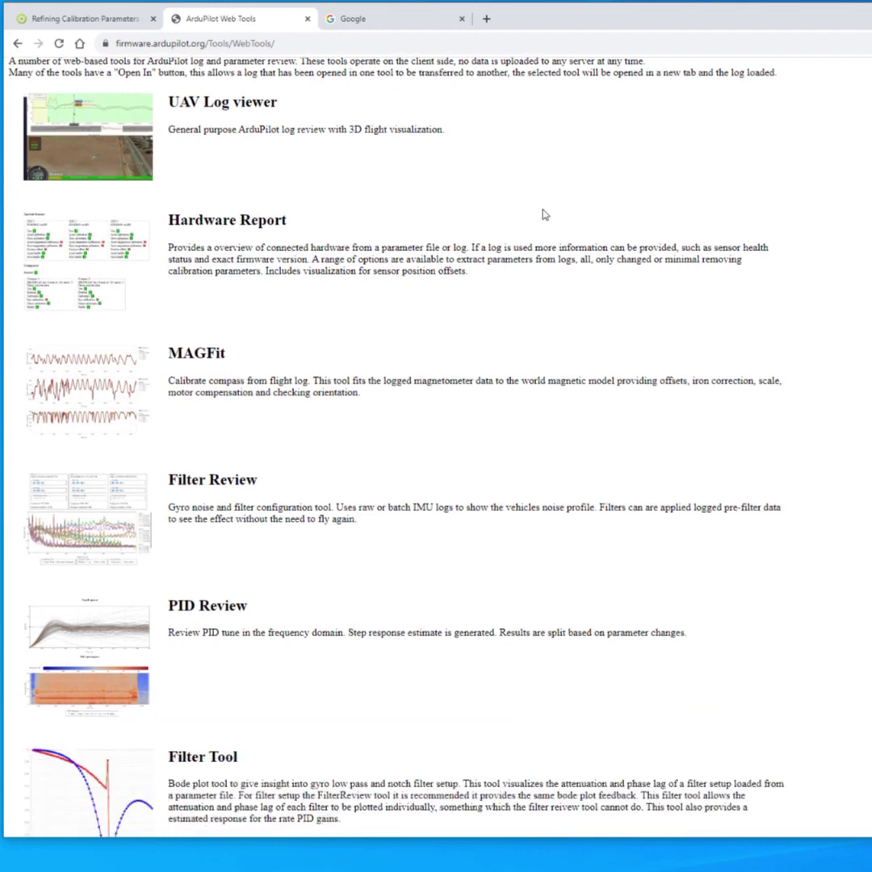
pyautogui.scroll(-1, 305, 227)
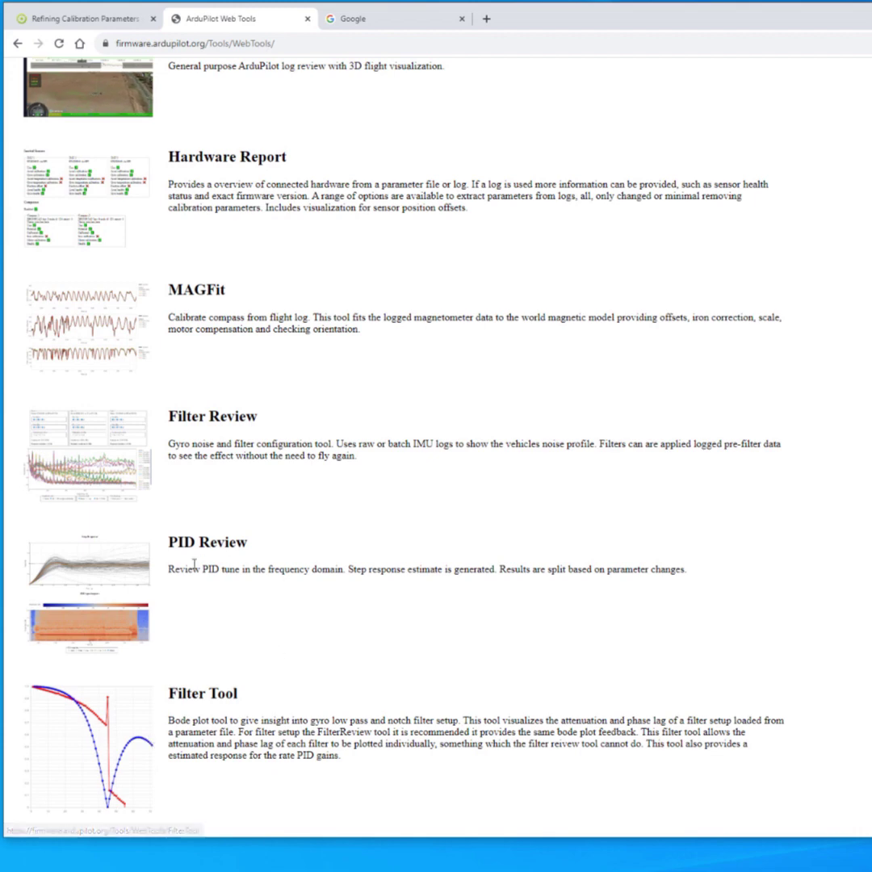
pyautogui.scroll(1, 205, 577)
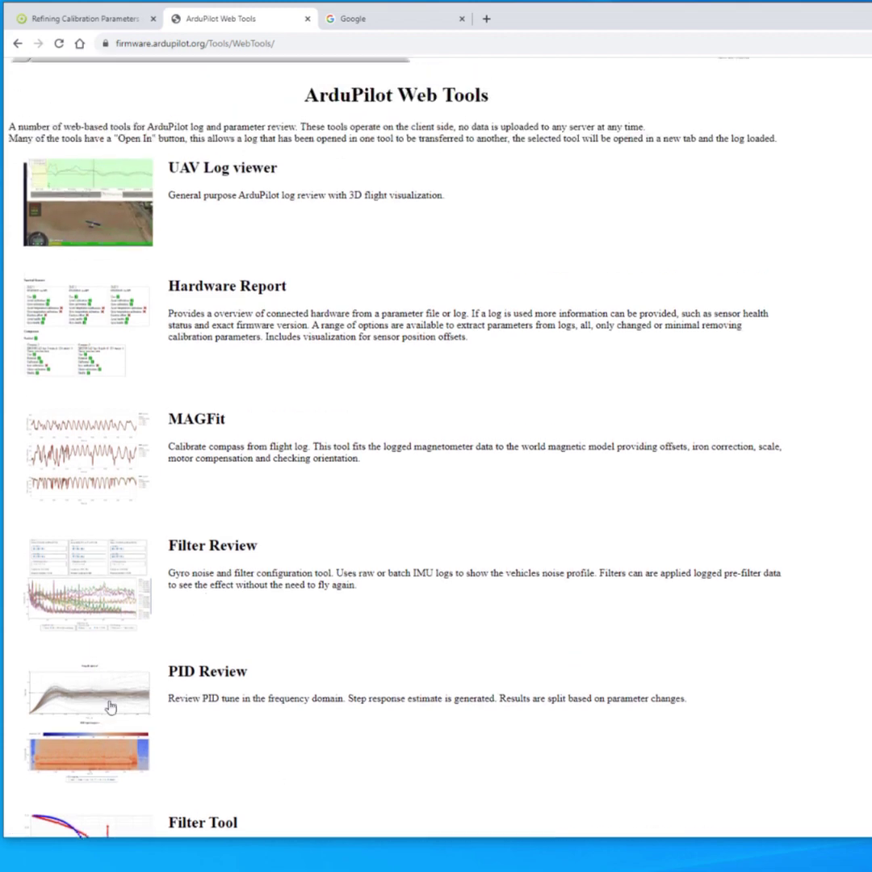
pyautogui.scroll(1, 95, 713)
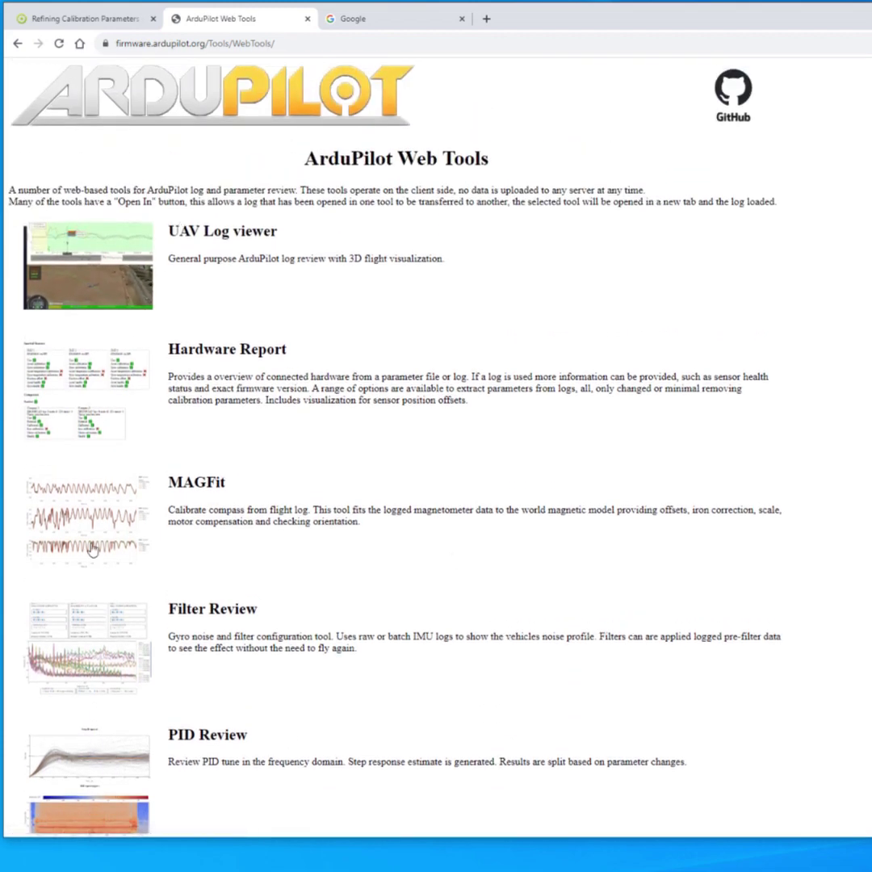
pyautogui.click(212, 480)
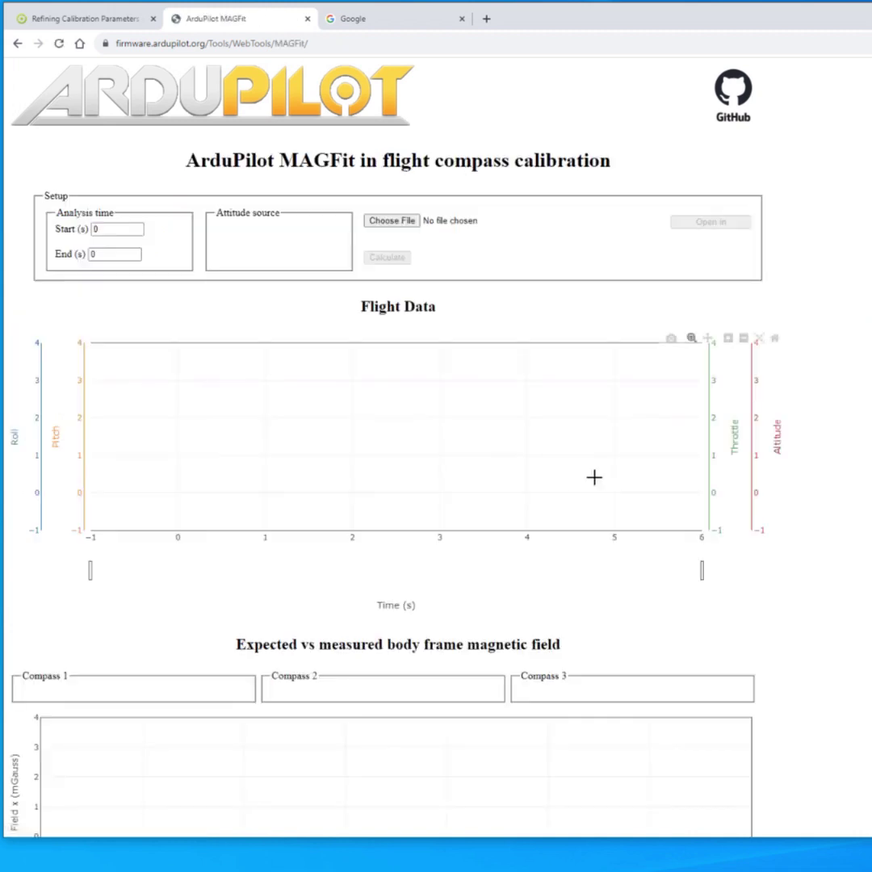
pyautogui.click(392, 222)
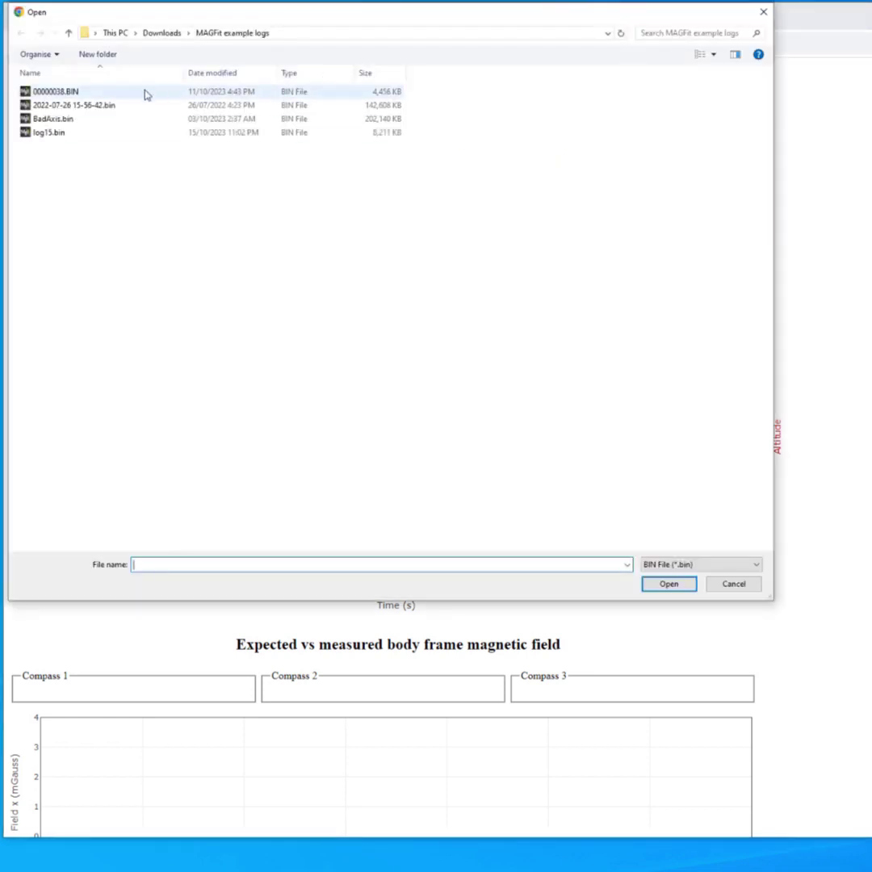
pyautogui.doubleClick(73, 94)
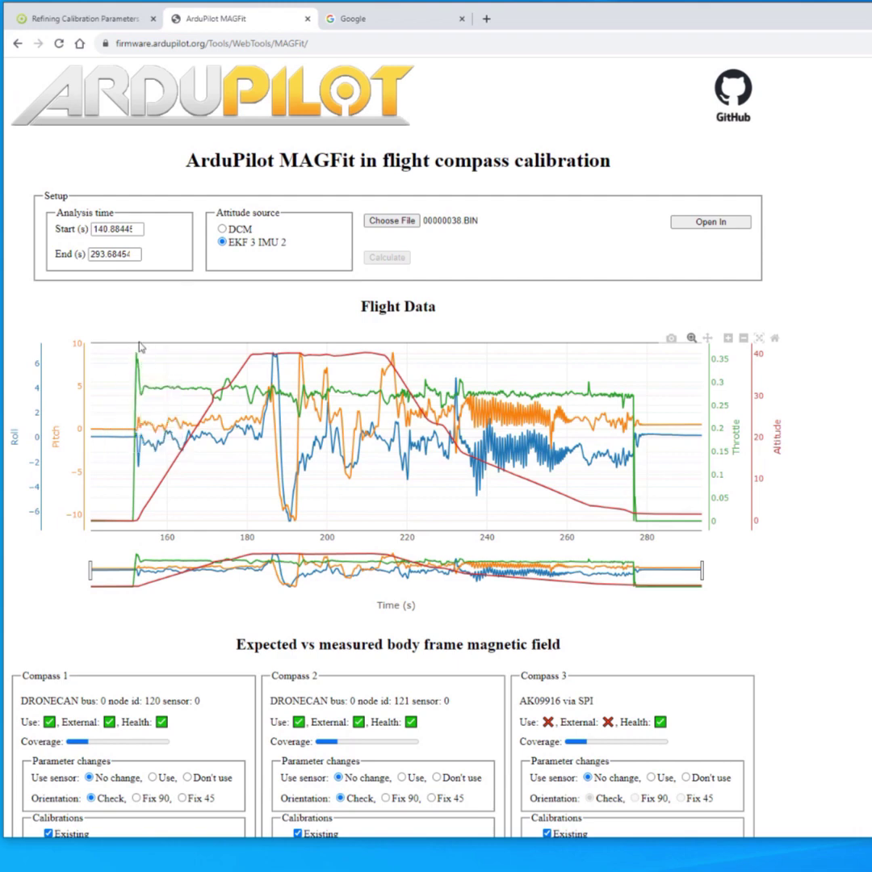
# - Limit the analysis time to the flight portion from 153 s to 277 s and recalculate the compass fit
pyautogui.moveTo(138, 345); pyautogui.dragTo(614, 591)
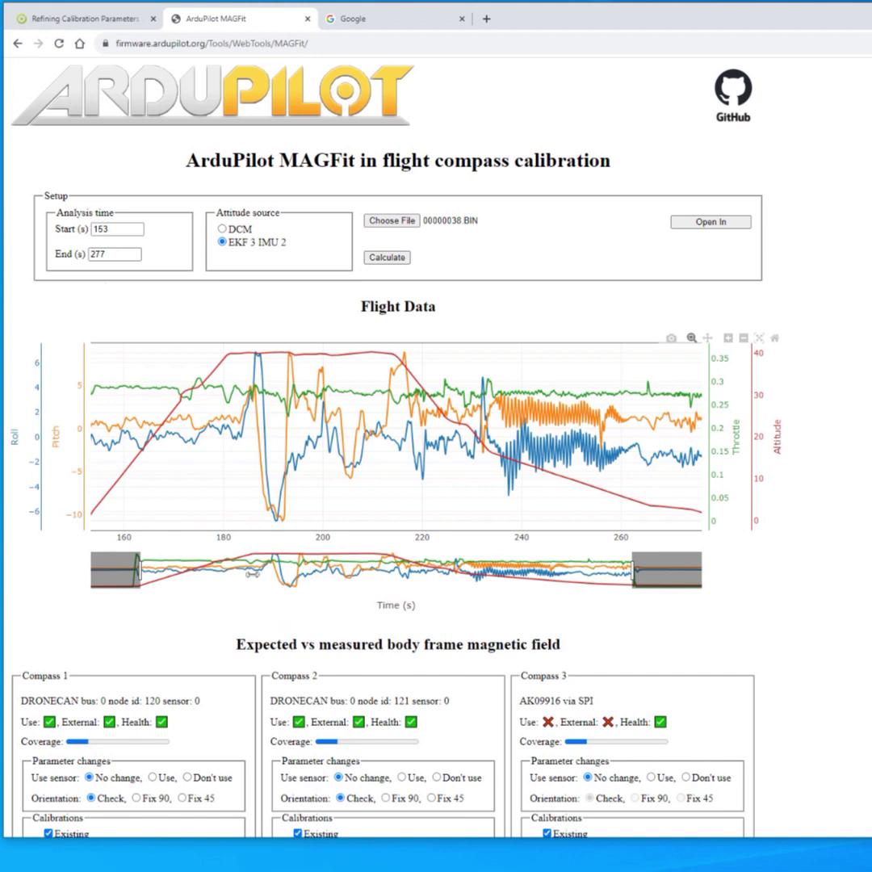
pyautogui.click(138, 226)
pyautogui.click(137, 226)
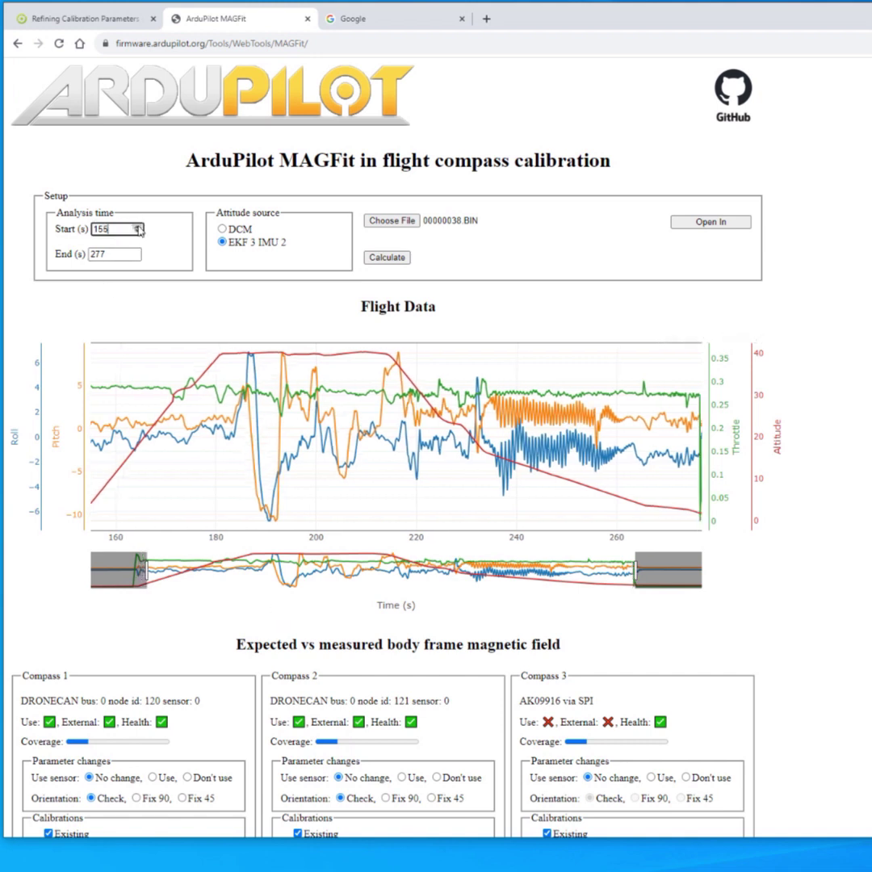
pyautogui.click(138, 226)
pyautogui.click(138, 226)
pyautogui.click(137, 231)
pyautogui.click(137, 232)
pyautogui.click(137, 231)
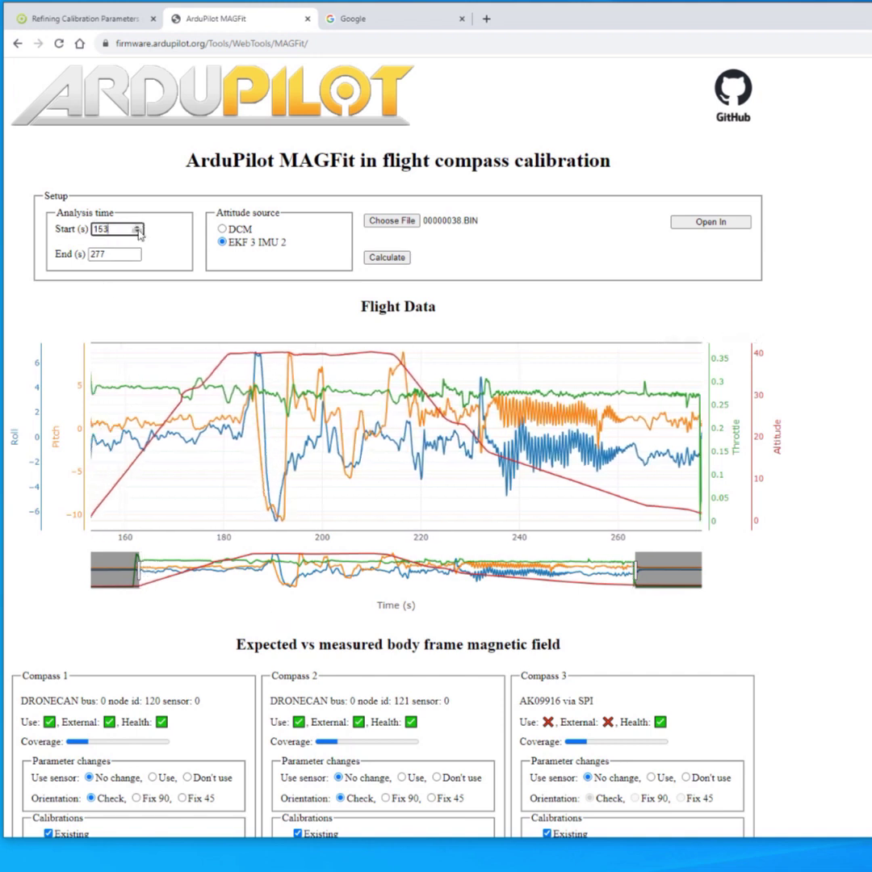
pyautogui.click(137, 232)
pyautogui.click(386, 256)
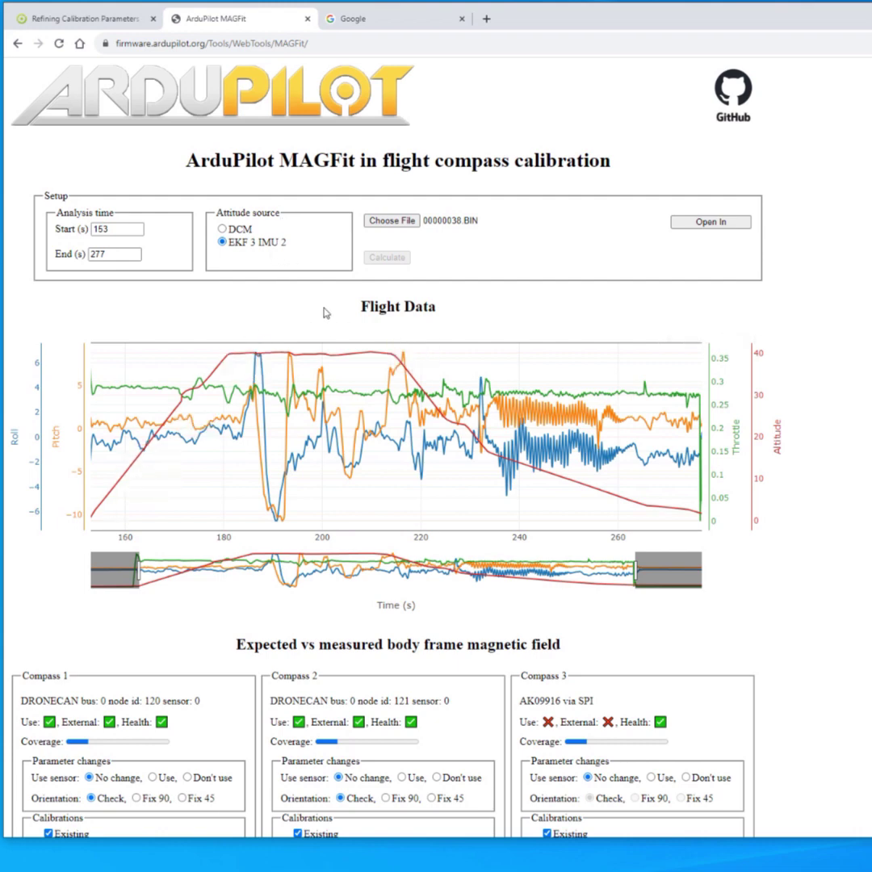
# - Hide the existing and no-motor-comp offsets calibrations of Compass 3 and Compass 2 from the magnetic field plots
pyautogui.scroll(-1, 323, 311)
pyautogui.scroll(-5, 327, 305)
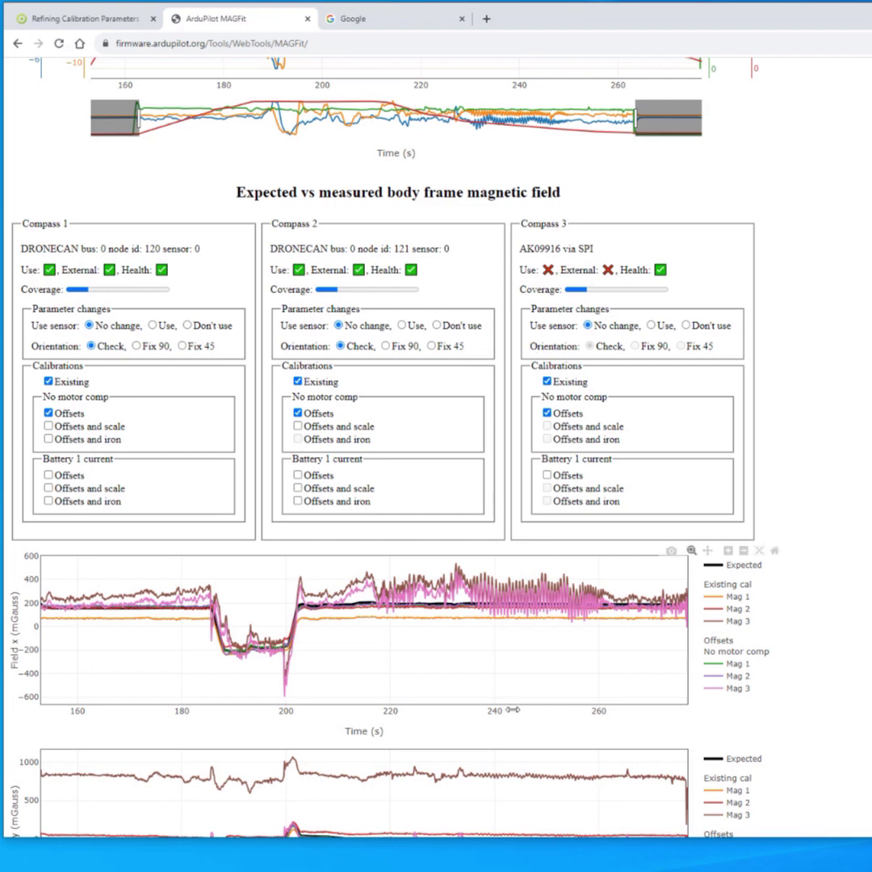
pyautogui.scroll(-5, 523, 576)
pyautogui.scroll(1, 523, 575)
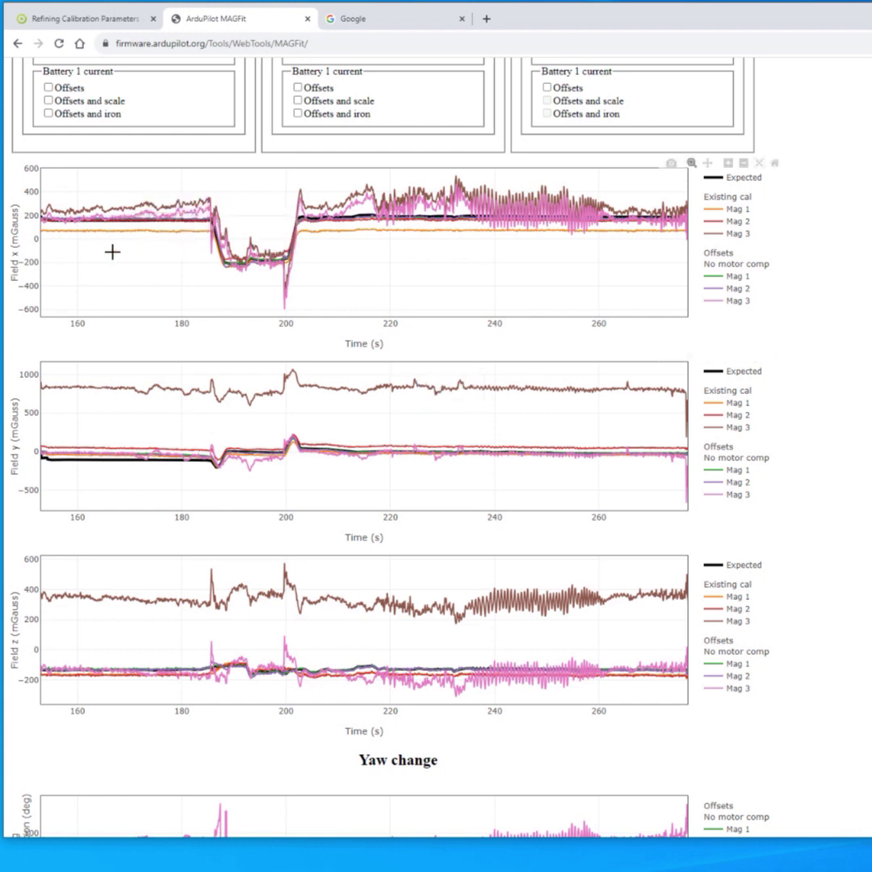
pyautogui.scroll(3, 540, 609)
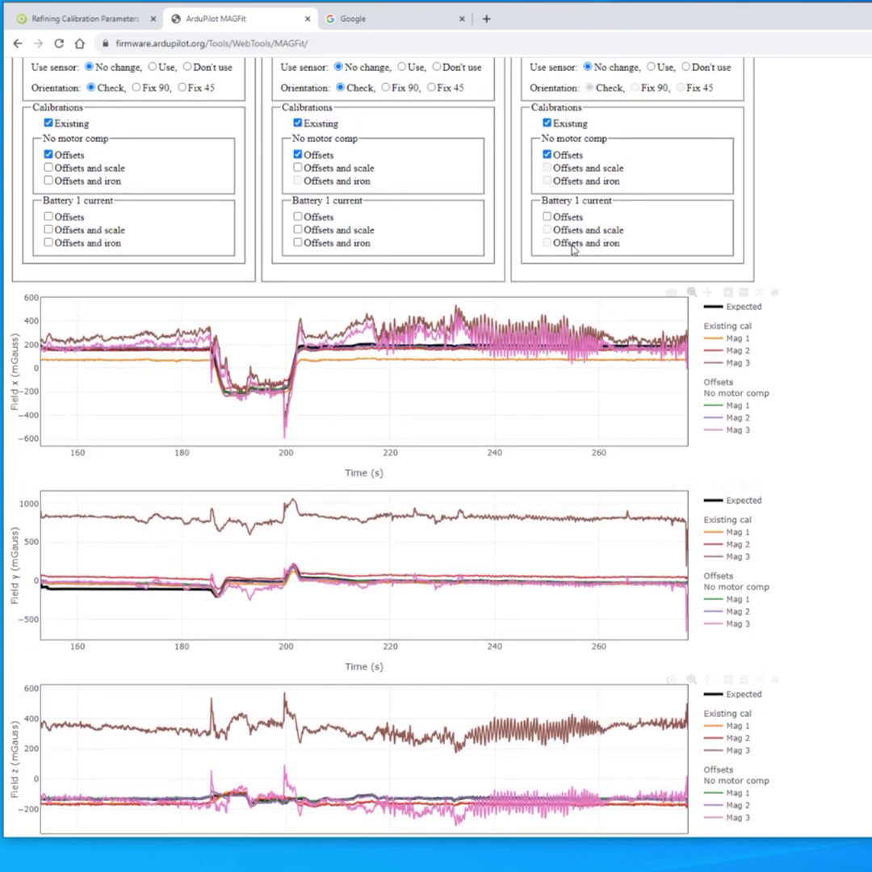
pyautogui.click(547, 124)
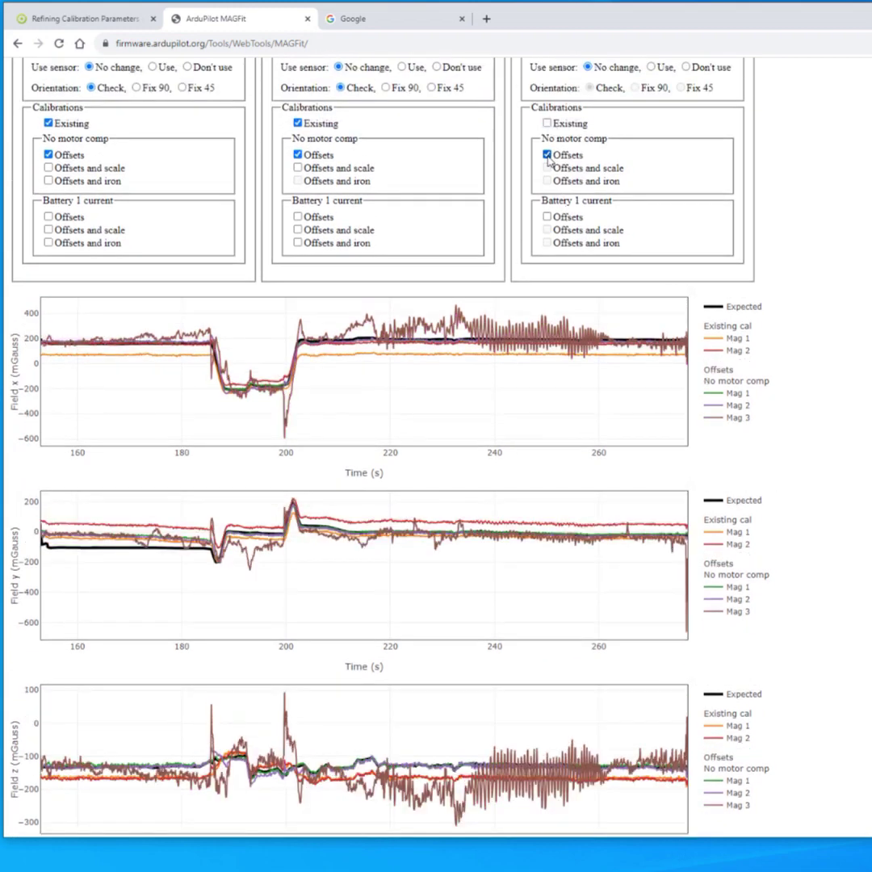
pyautogui.click(546, 154)
pyautogui.click(297, 154)
pyautogui.click(313, 126)
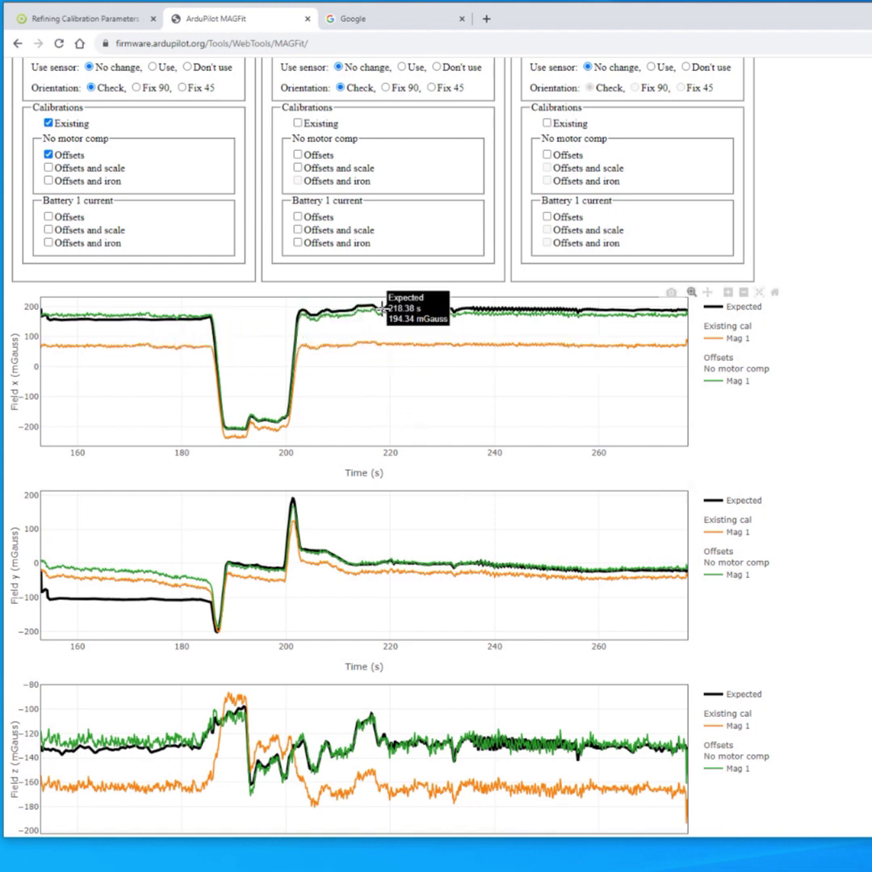
# - Compare Compass 1's existing and offsets calibrations with the expected field in the x, y and z plots
pyautogui.scroll(-2, 482, 463)
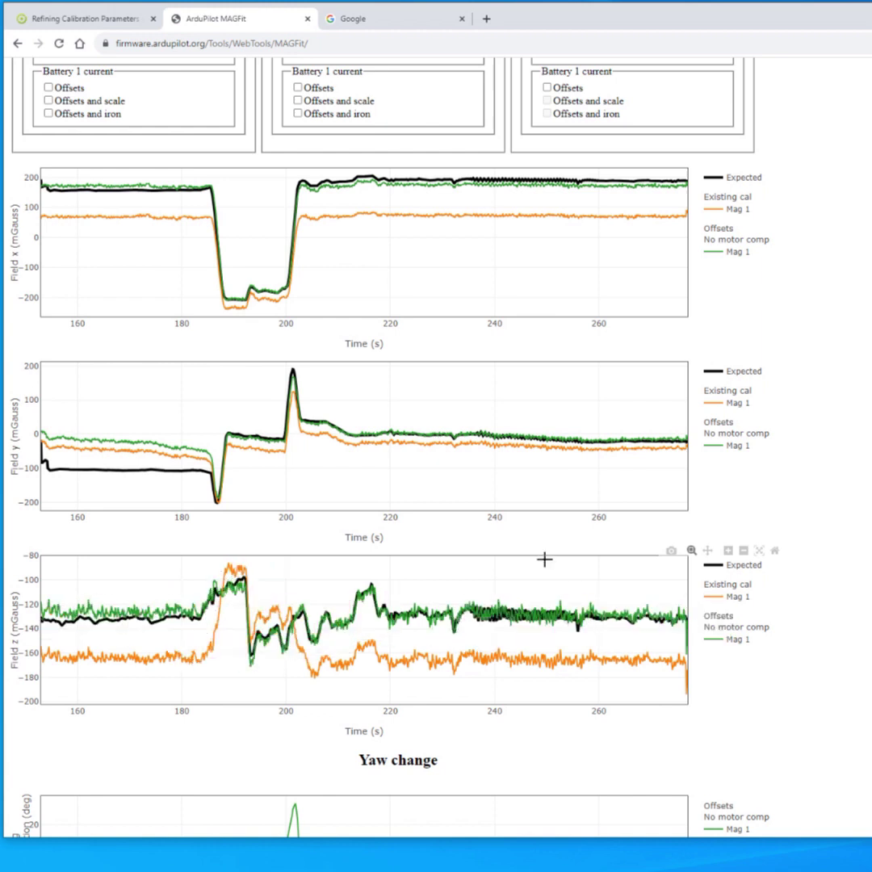
pyautogui.scroll(1, 253, 242)
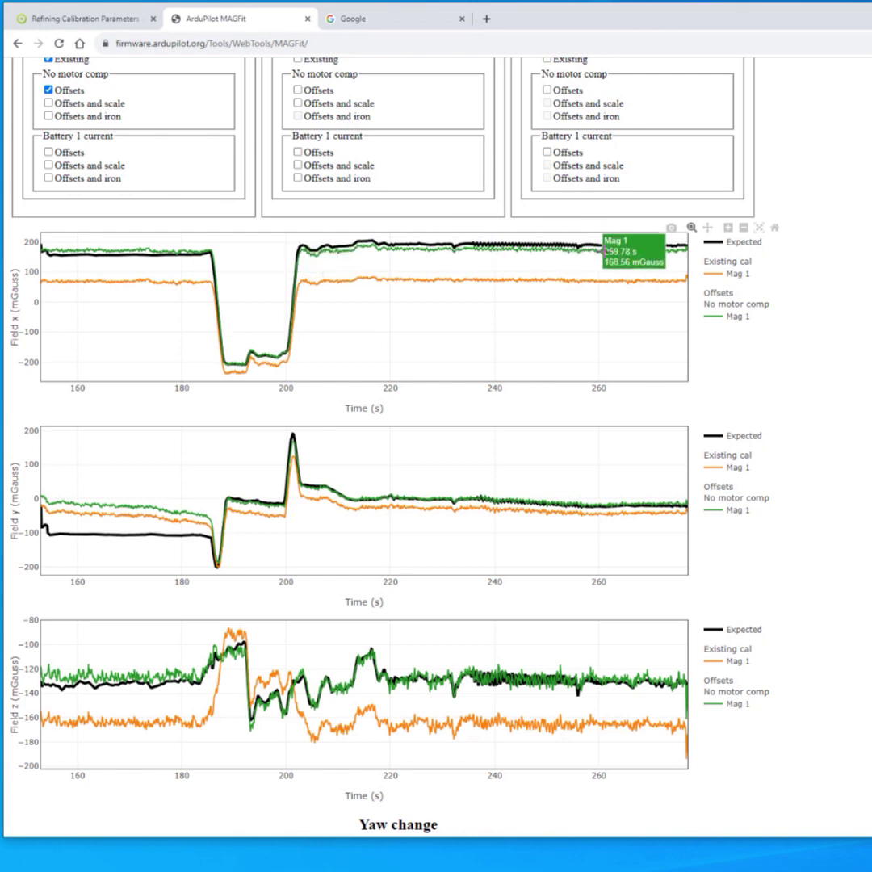
pyautogui.scroll(1, 337, 235)
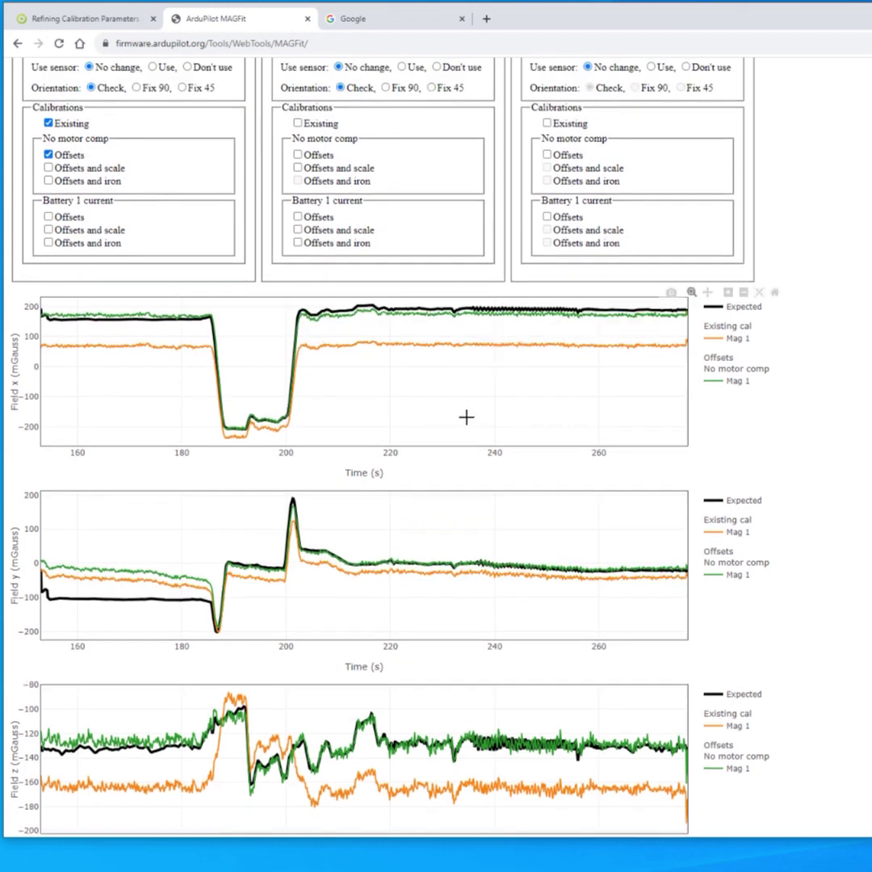
# - Examine Compass 1's heading change against the existing calibration and the selected attitude source in the yaw change plots
pyautogui.scroll(-4, 467, 403)
pyautogui.scroll(-3, 467, 389)
pyautogui.scroll(-3, 339, 418)
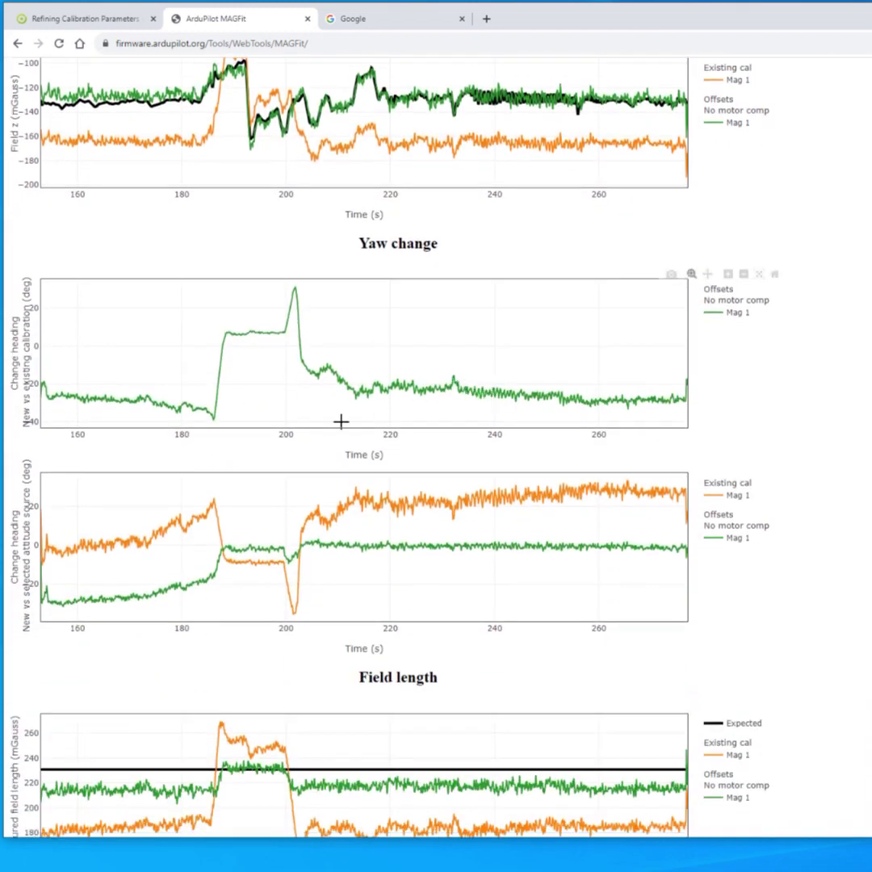
pyautogui.scroll(1, 123, 418)
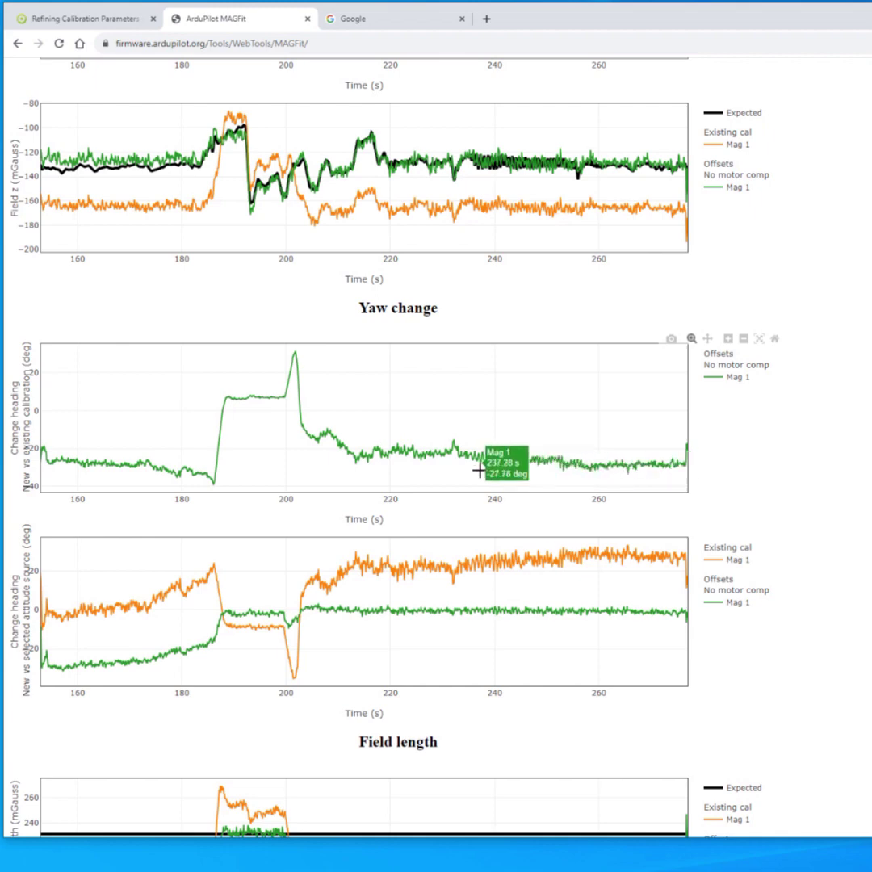
pyautogui.scroll(6, 478, 470)
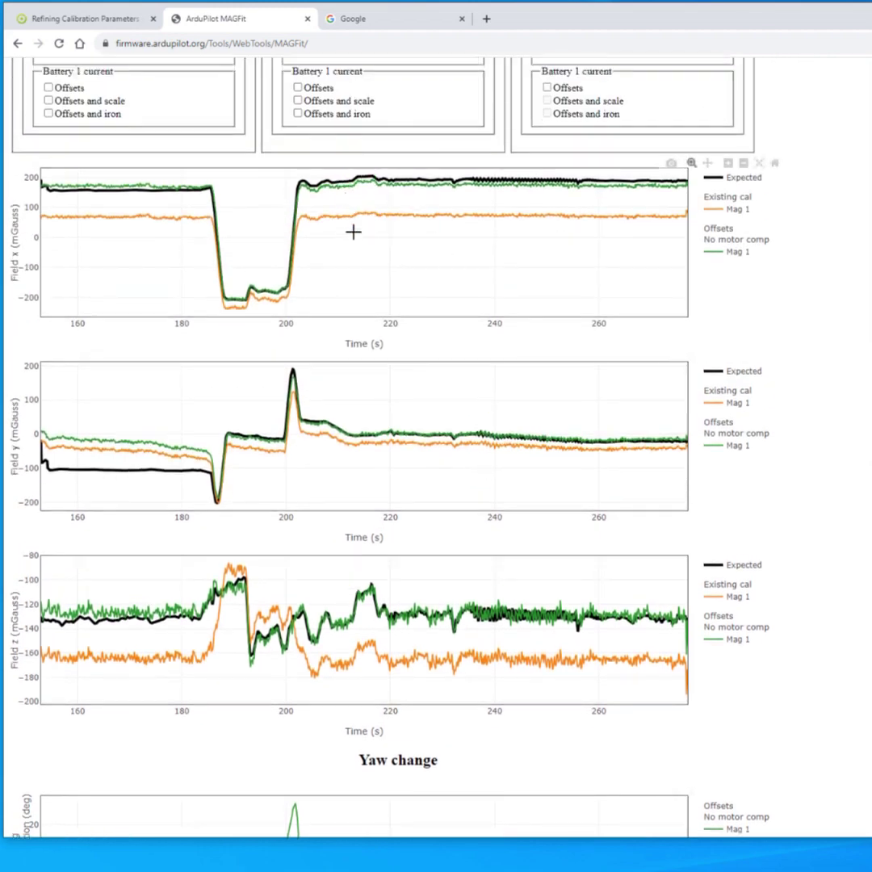
pyautogui.scroll(-3, 391, 356)
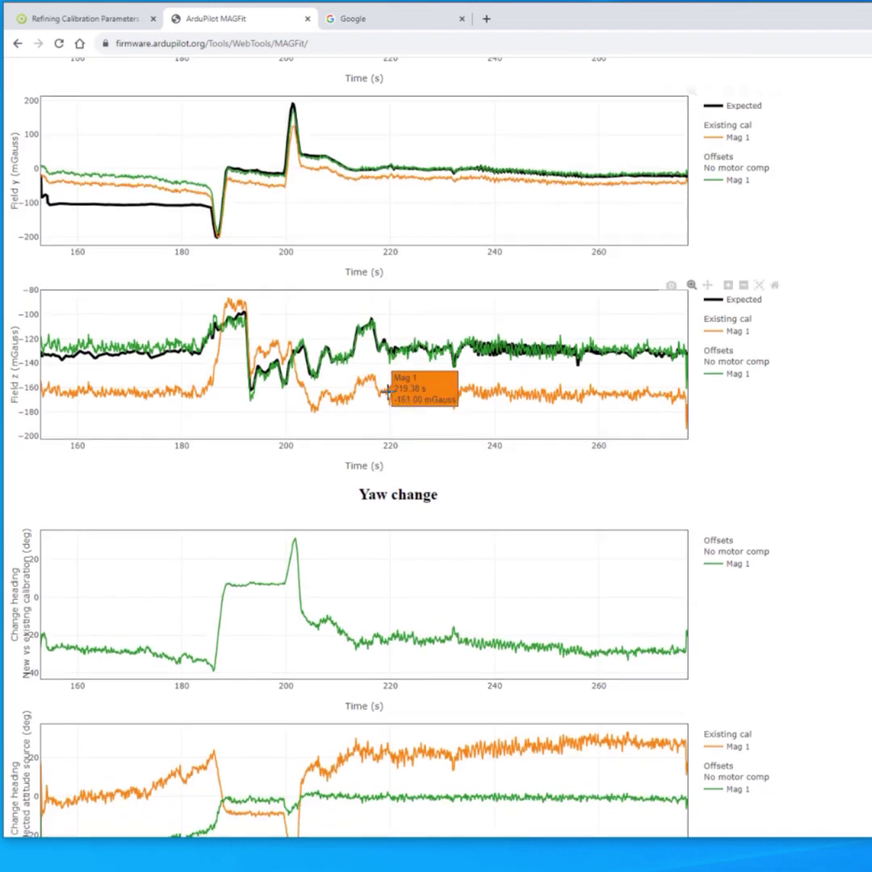
pyautogui.scroll(-2, 398, 669)
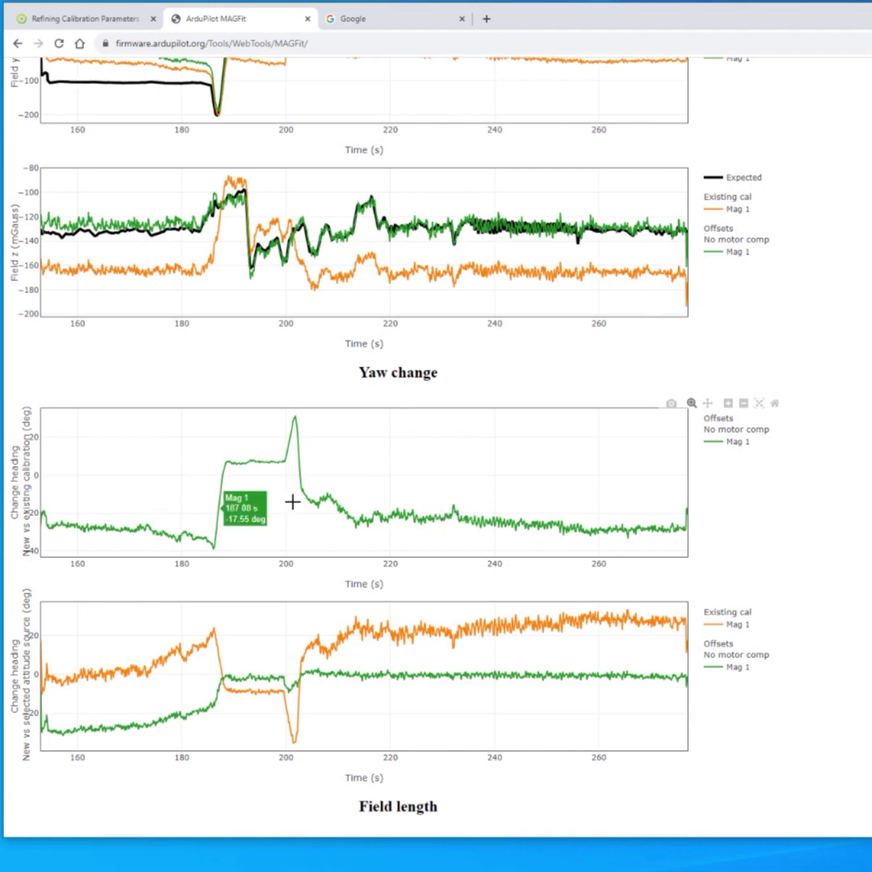
pyautogui.scroll(-2, 363, 506)
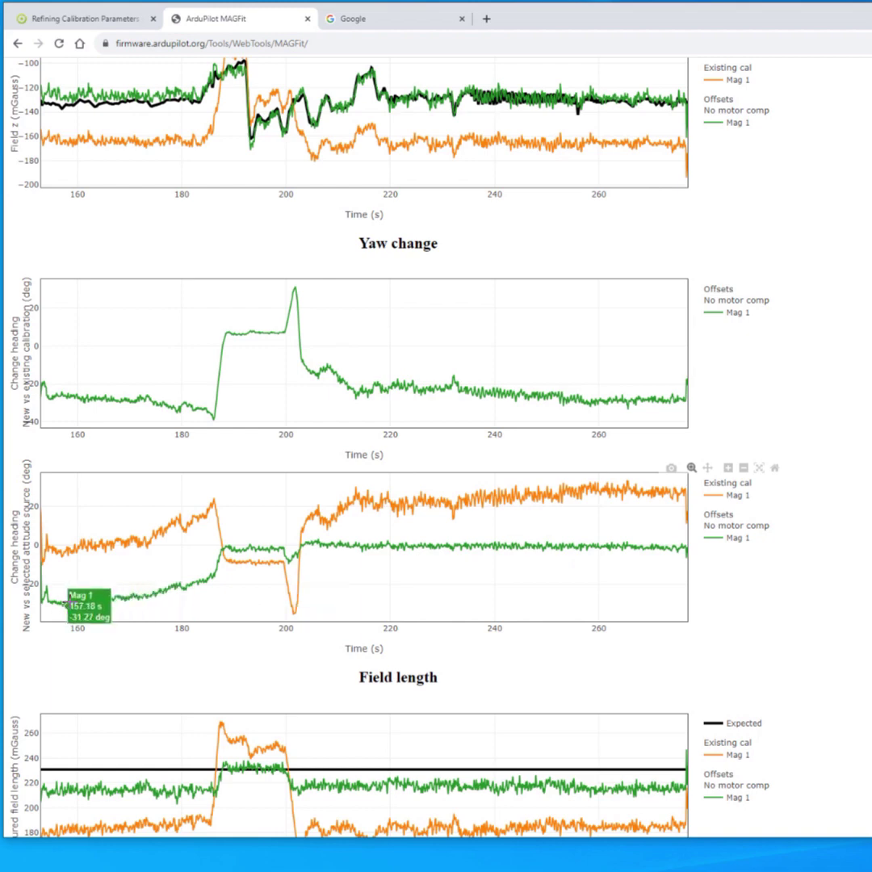
# - Examine Compass 1's field length, the battery current, and the fit error of the existing and offsets calibrations
pyautogui.scroll(-3, 116, 607)
pyautogui.scroll(-2, 319, 633)
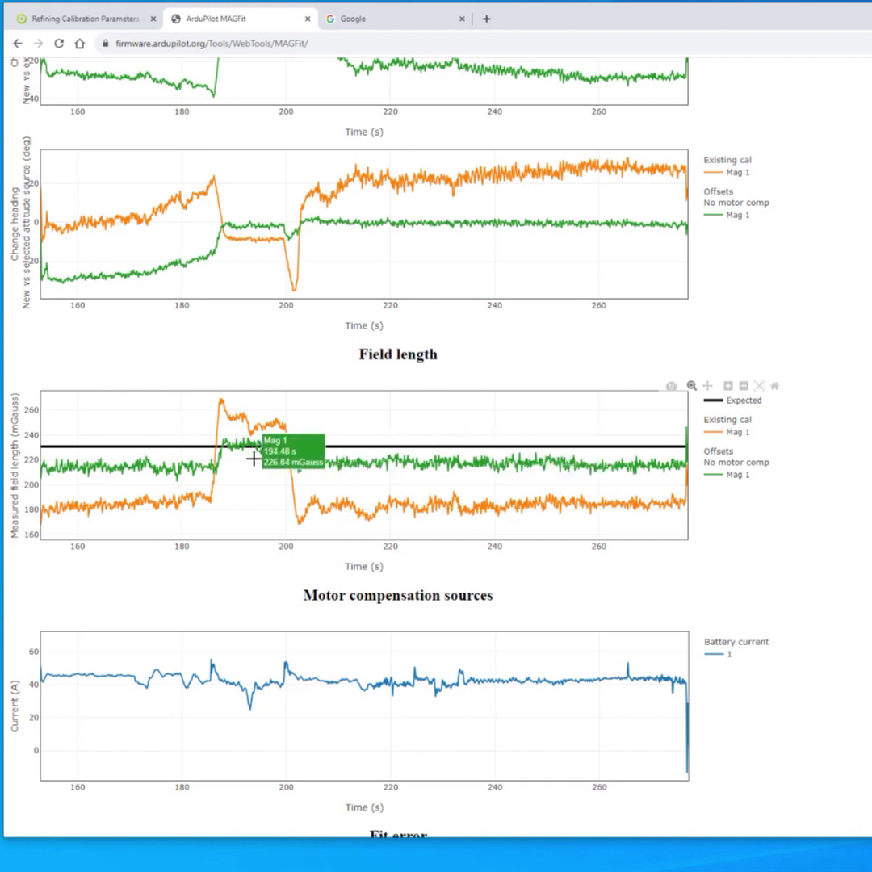
pyautogui.scroll(-3, 457, 412)
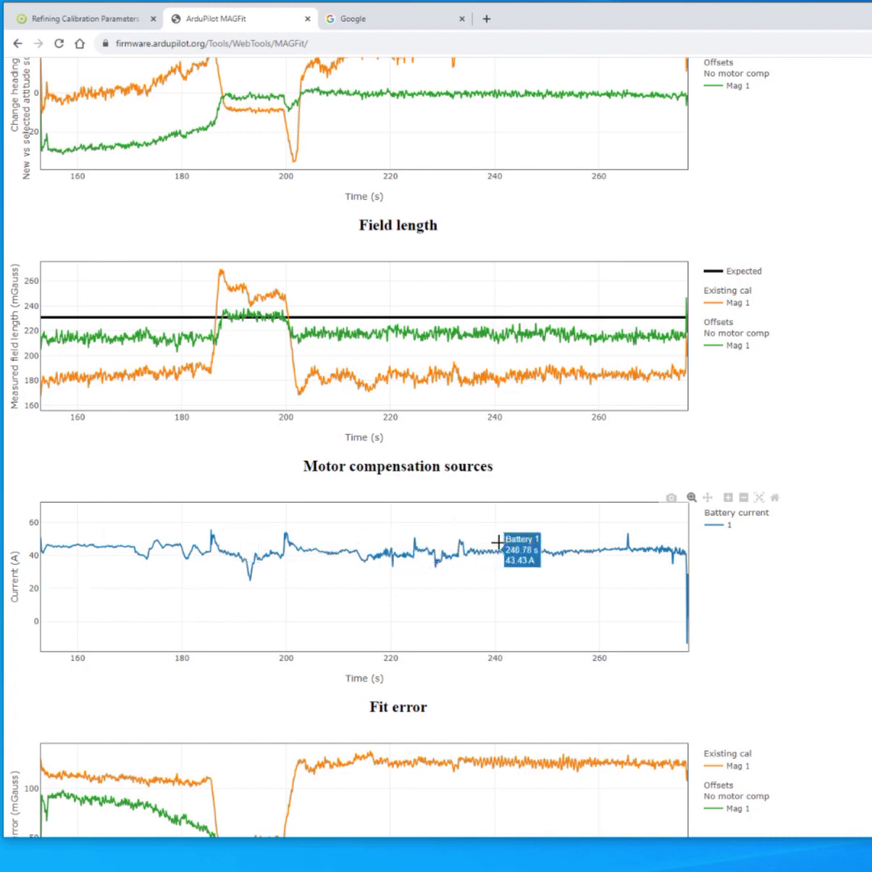
pyautogui.scroll(-2, 473, 545)
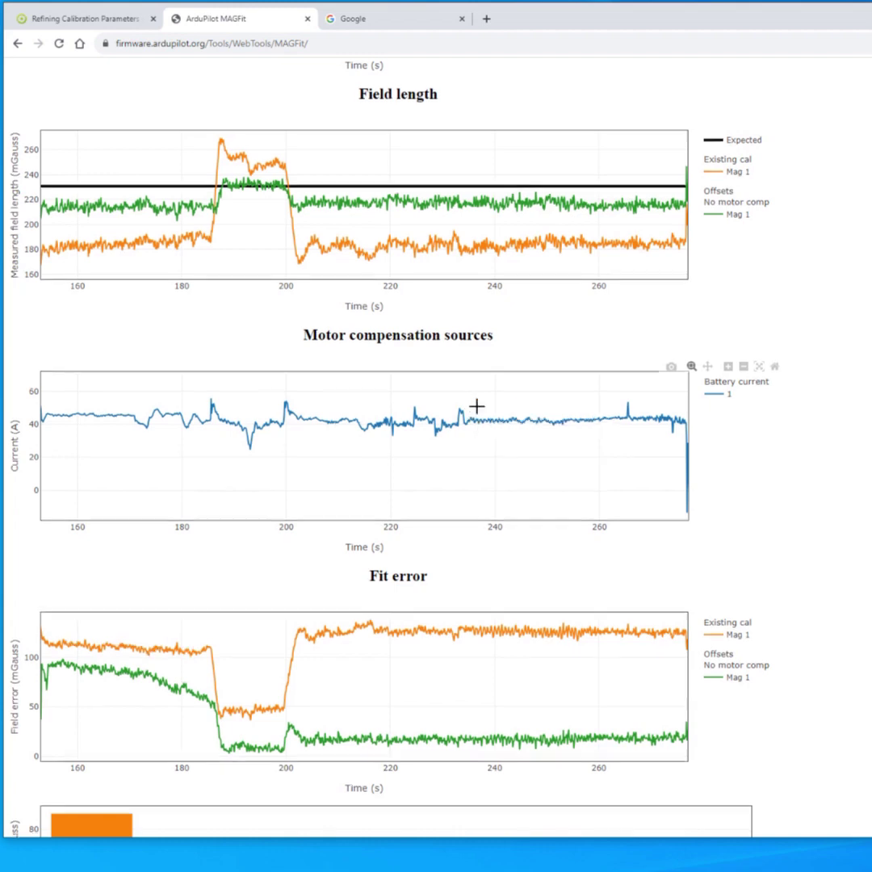
pyautogui.scroll(-3, 476, 408)
pyautogui.scroll(1, 411, 418)
pyautogui.scroll(2, 391, 399)
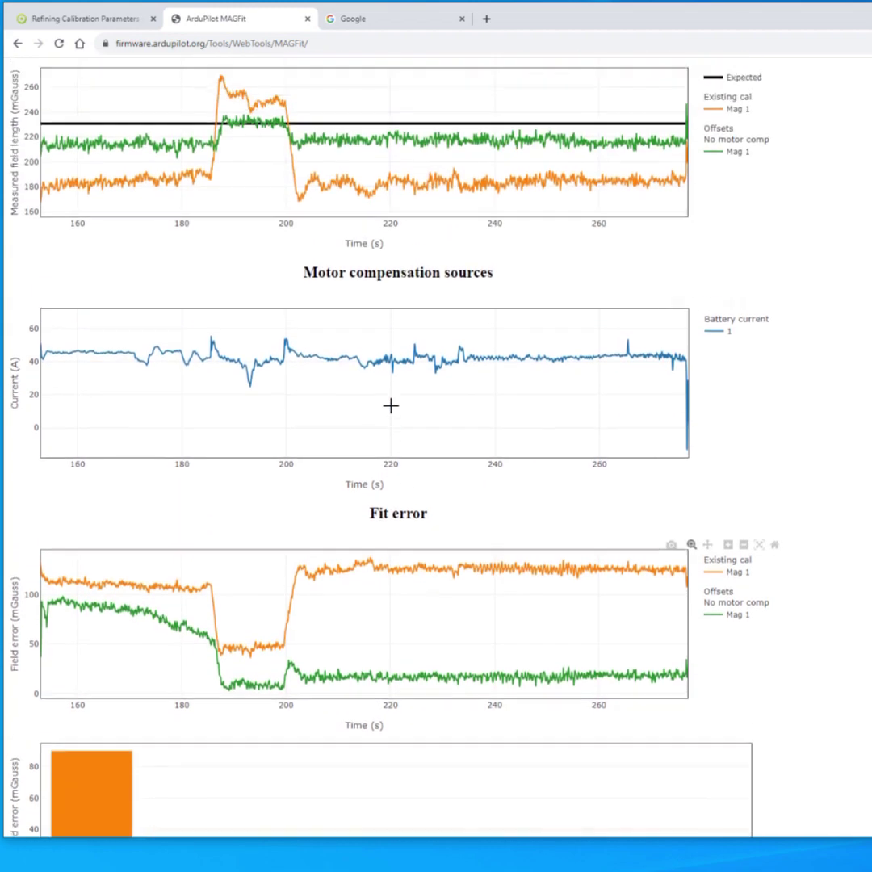
pyautogui.scroll(-2, 70, 623)
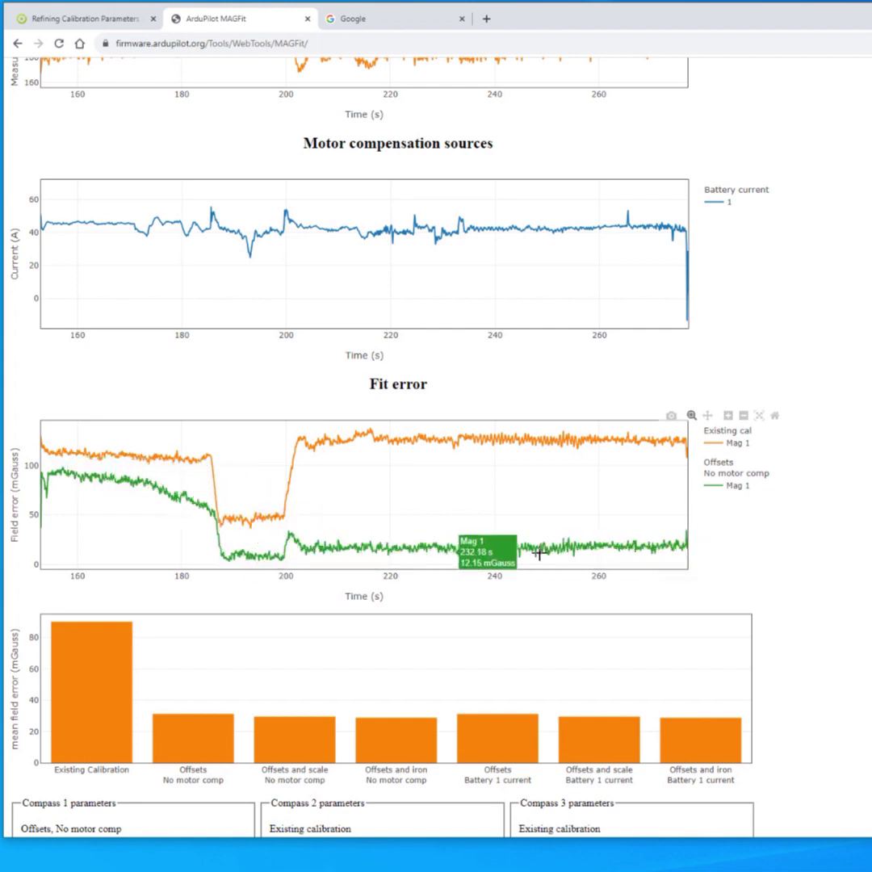
pyautogui.scroll(-1, 613, 545)
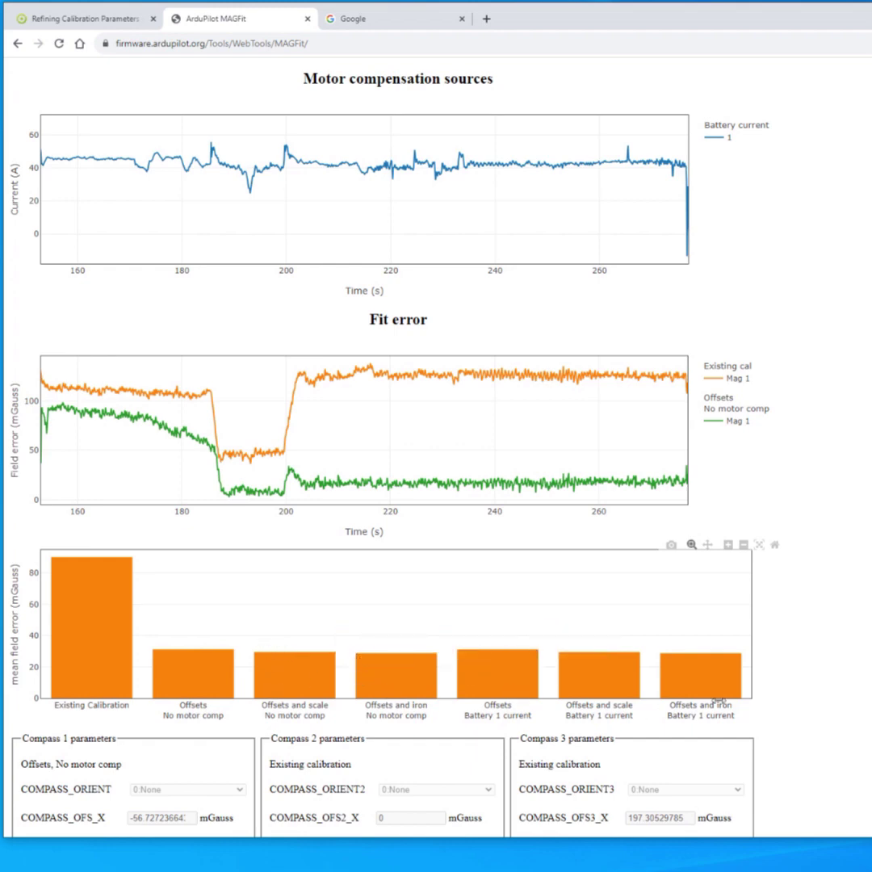
# - Add Compass 1's no-motor-comp "Offsets and scale" and "Offsets and iron" calibrations to the plots alongside Existing and Offsets
pyautogui.scroll(13, 286, 670)
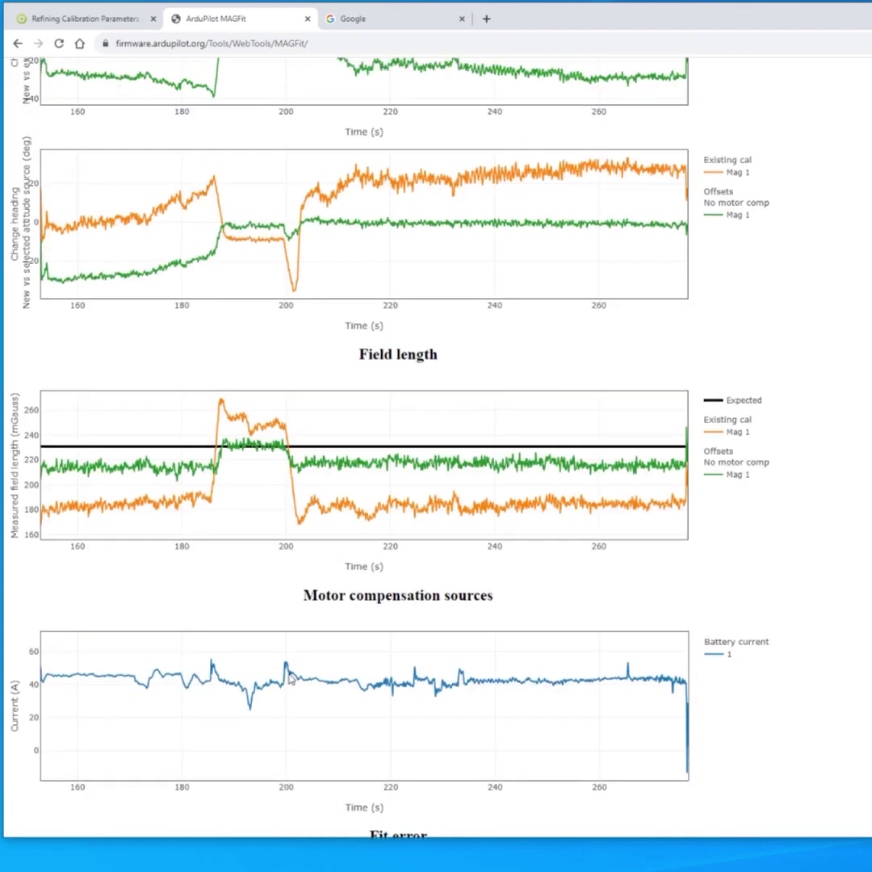
pyautogui.scroll(10, 287, 670)
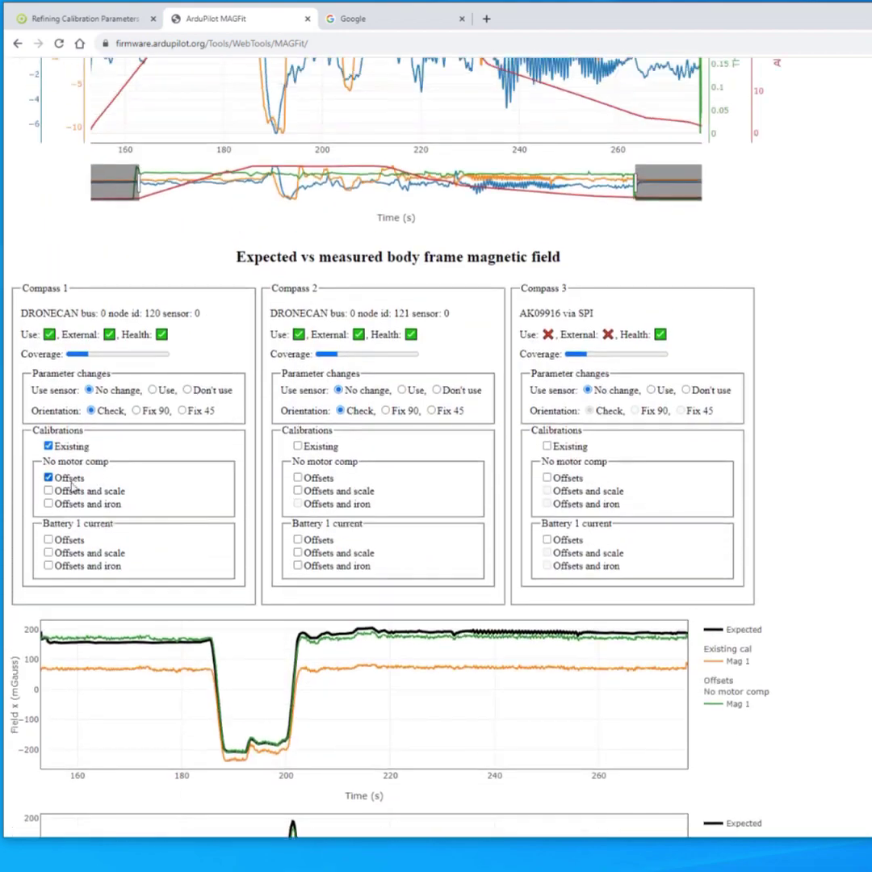
pyautogui.scroll(-2, 77, 524)
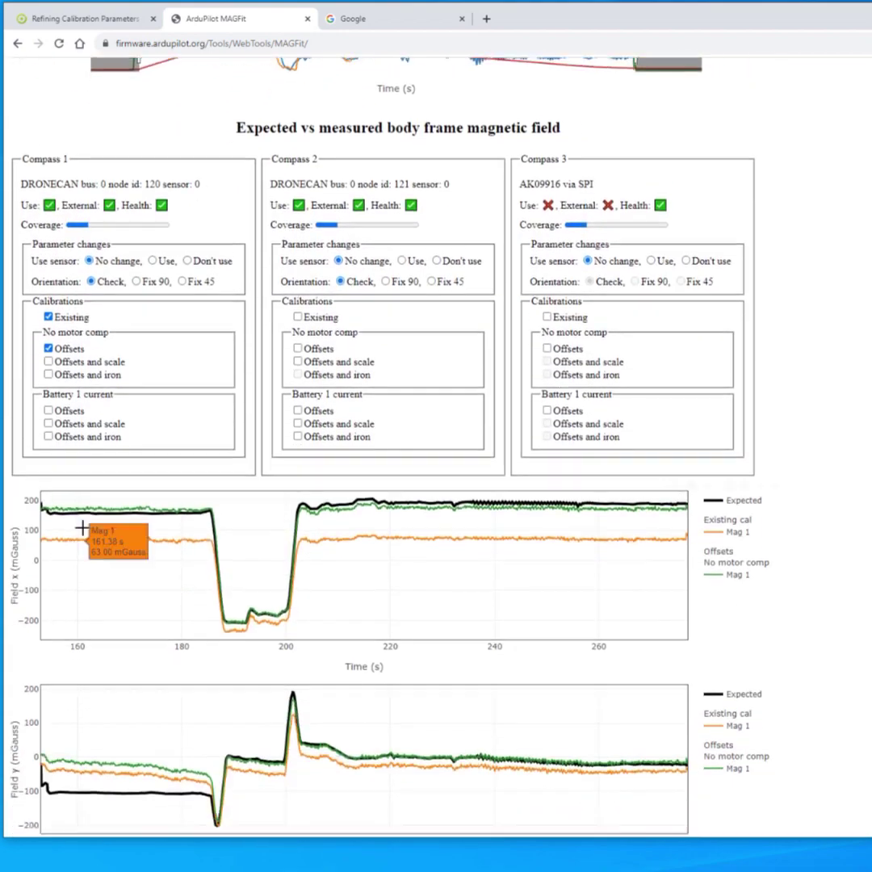
pyautogui.click(60, 352)
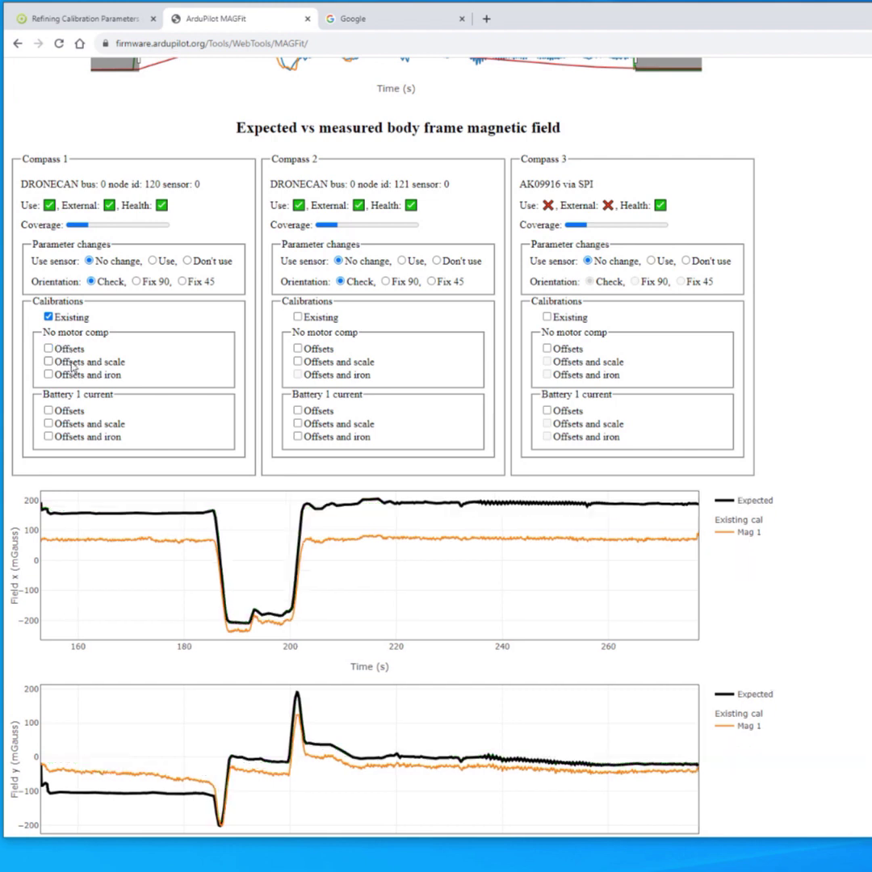
pyautogui.click(61, 351)
pyautogui.click(70, 364)
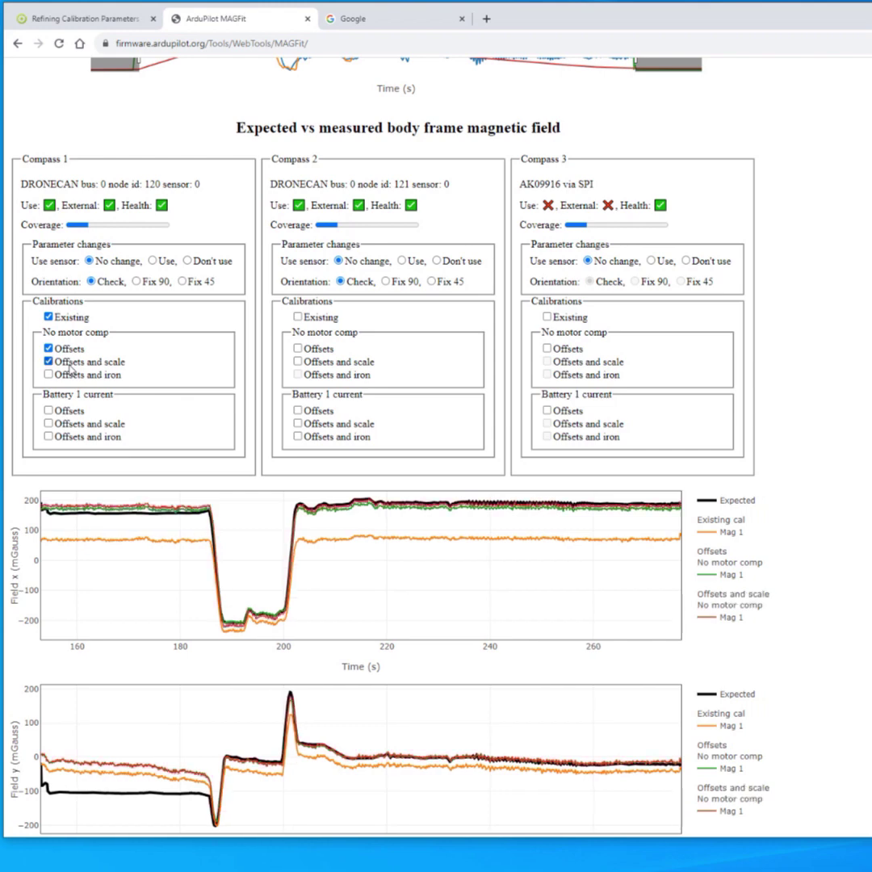
pyautogui.click(80, 378)
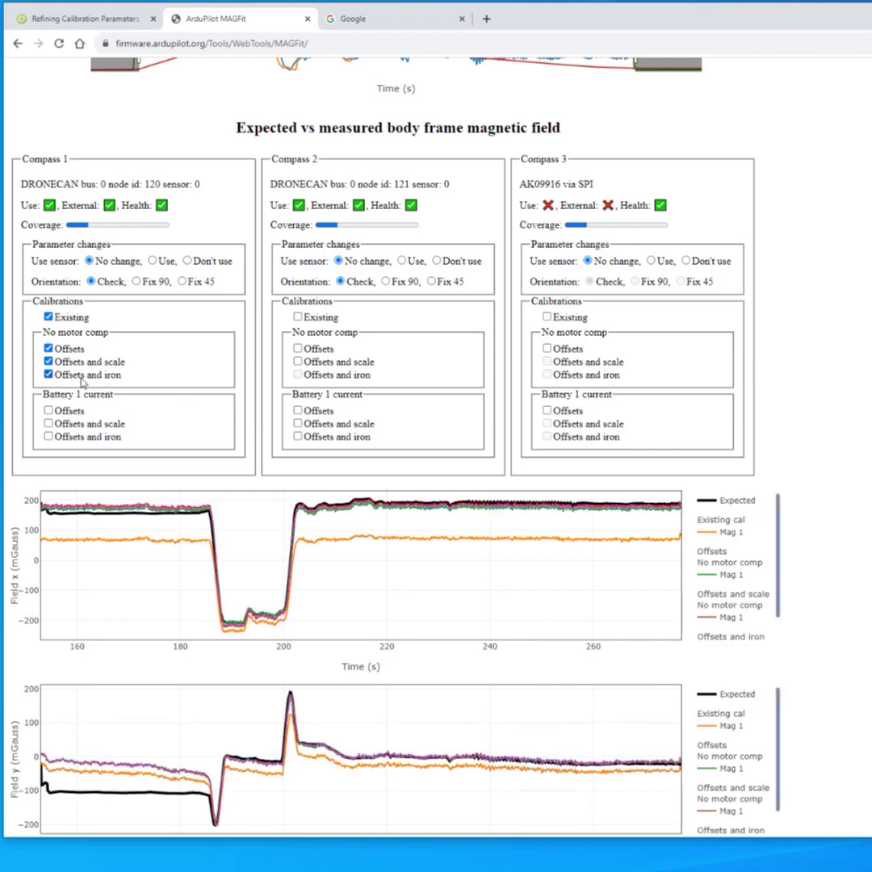
# - Compare Compass 1's three no-motor-comp calibrations in the magnetic field, yaw change, field length and fit error plots
pyautogui.scroll(-3, 129, 387)
pyautogui.scroll(2, 130, 432)
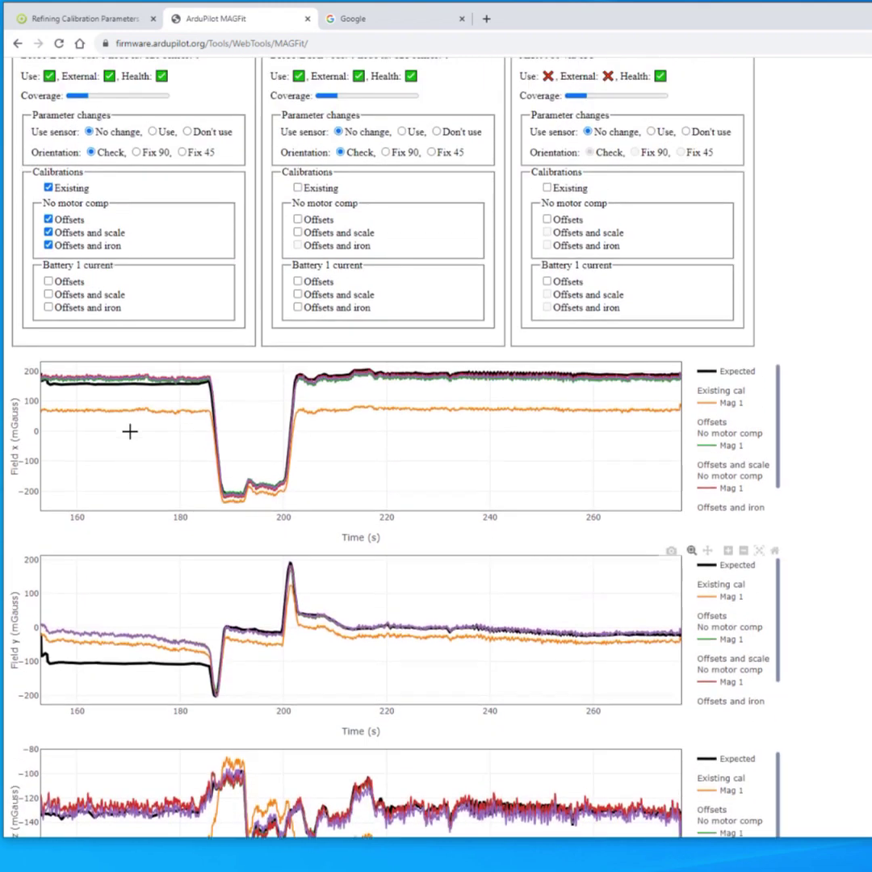
pyautogui.scroll(-8, 164, 371)
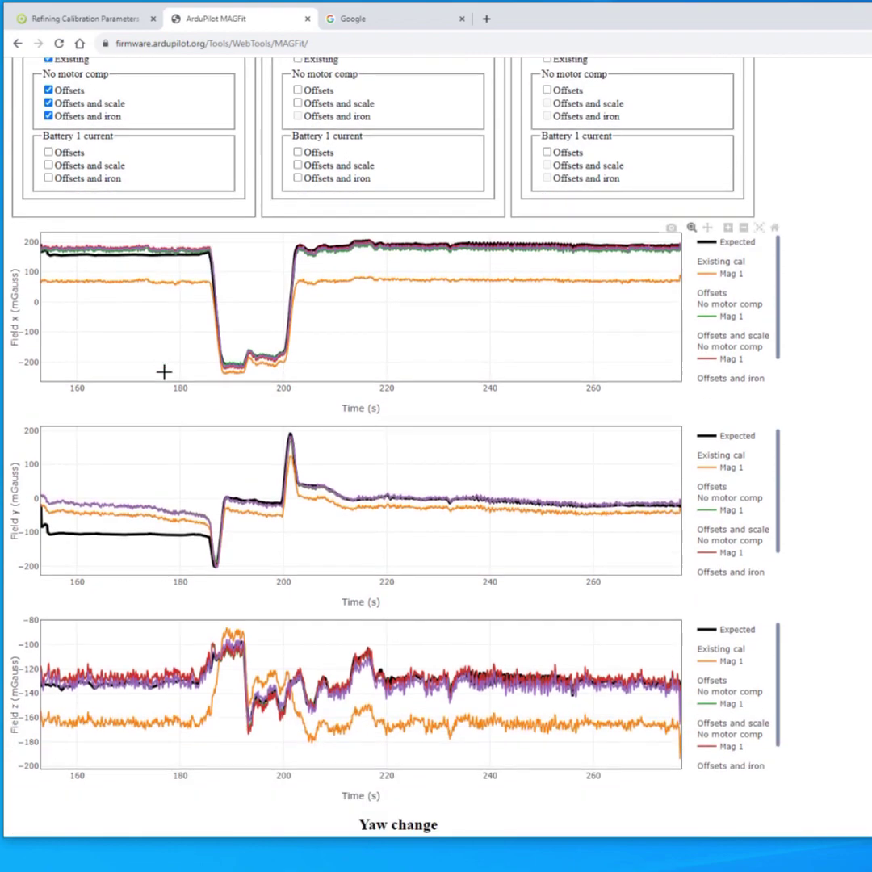
pyautogui.scroll(-5, 163, 371)
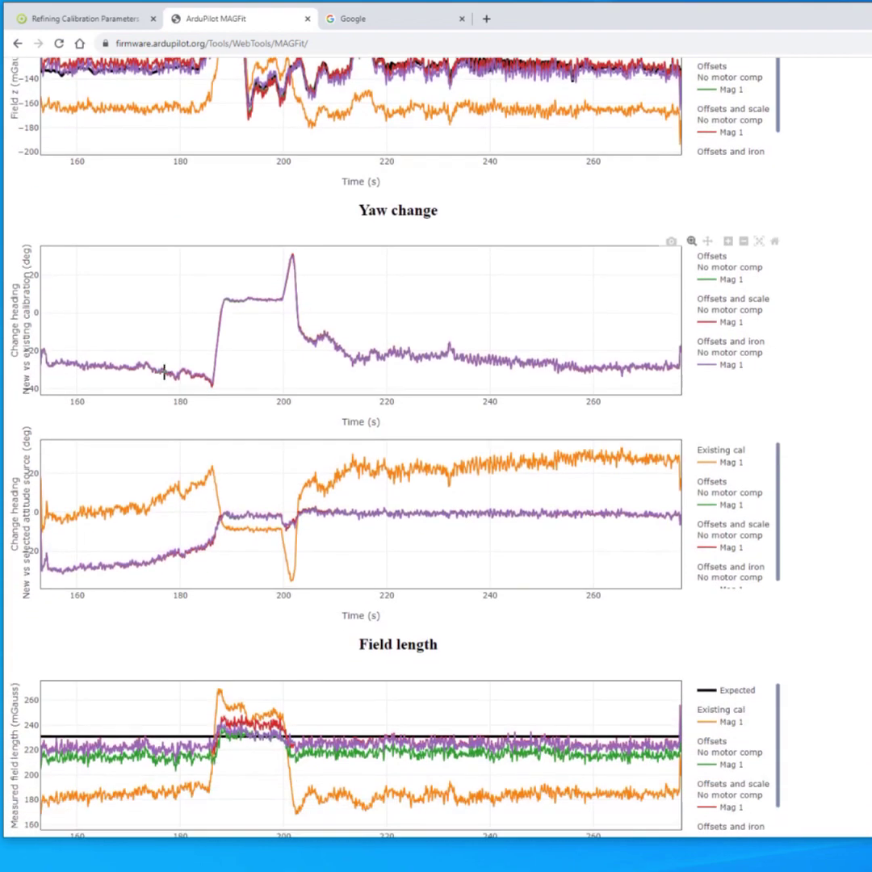
pyautogui.scroll(-8, 164, 371)
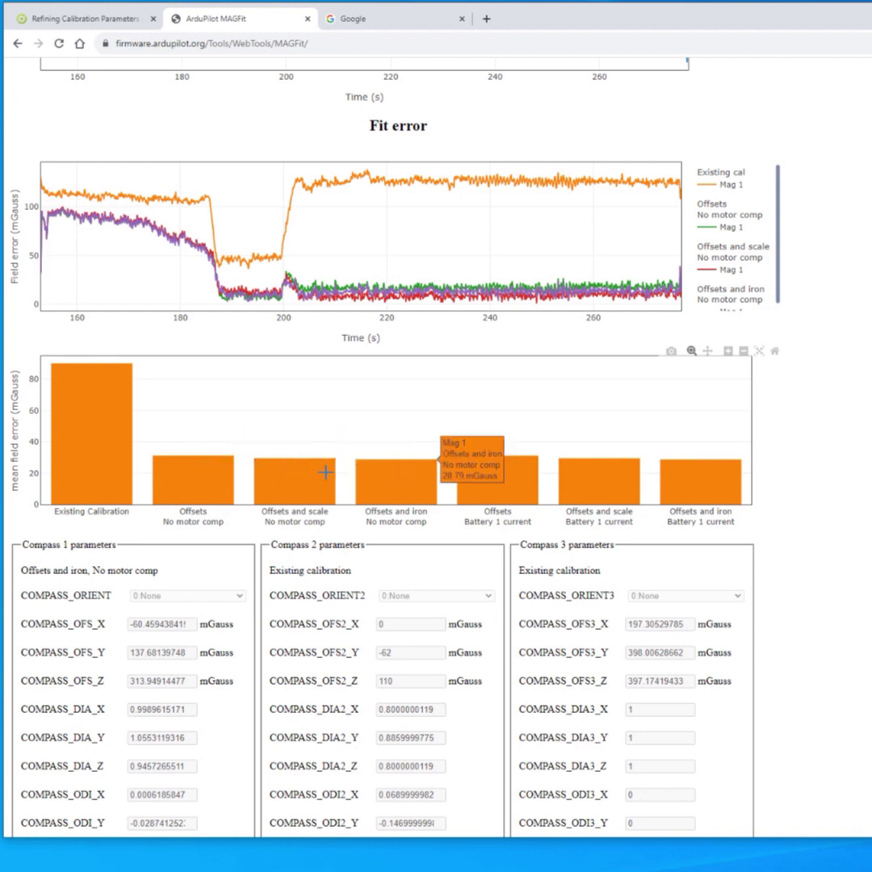
# - Hide all Compass 1 calibrations and show Compass 3's existing and no-motor-comp offsets calibrations in the plots
pyautogui.scroll(20, 262, 467)
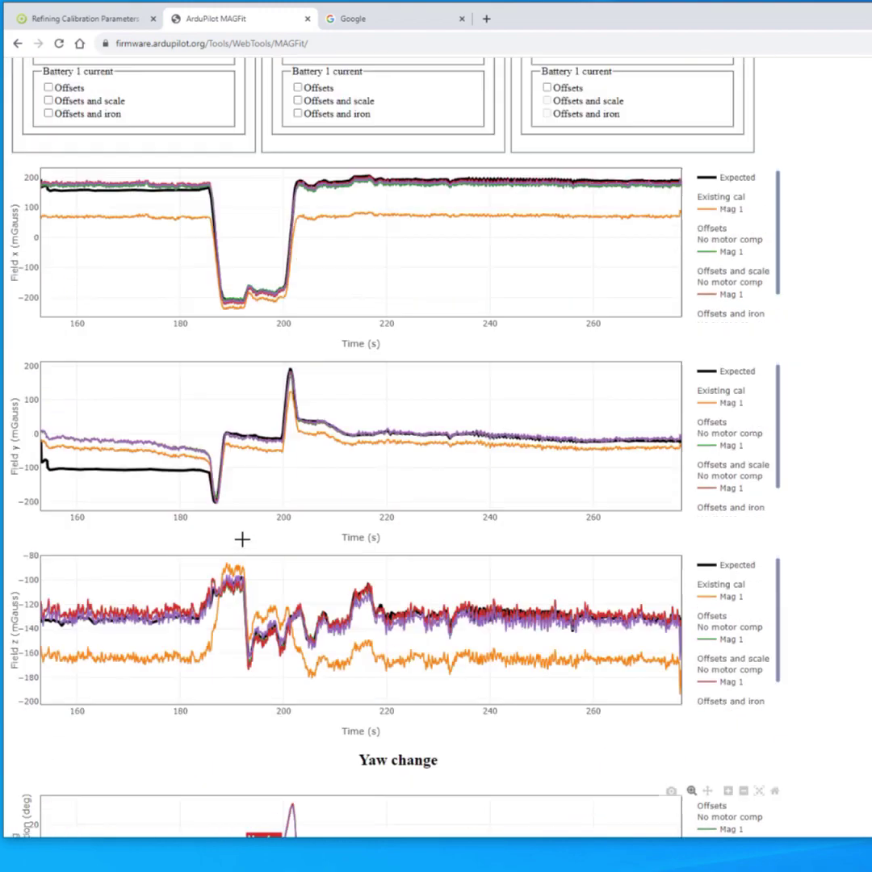
pyautogui.scroll(5, 242, 539)
pyautogui.click(87, 441)
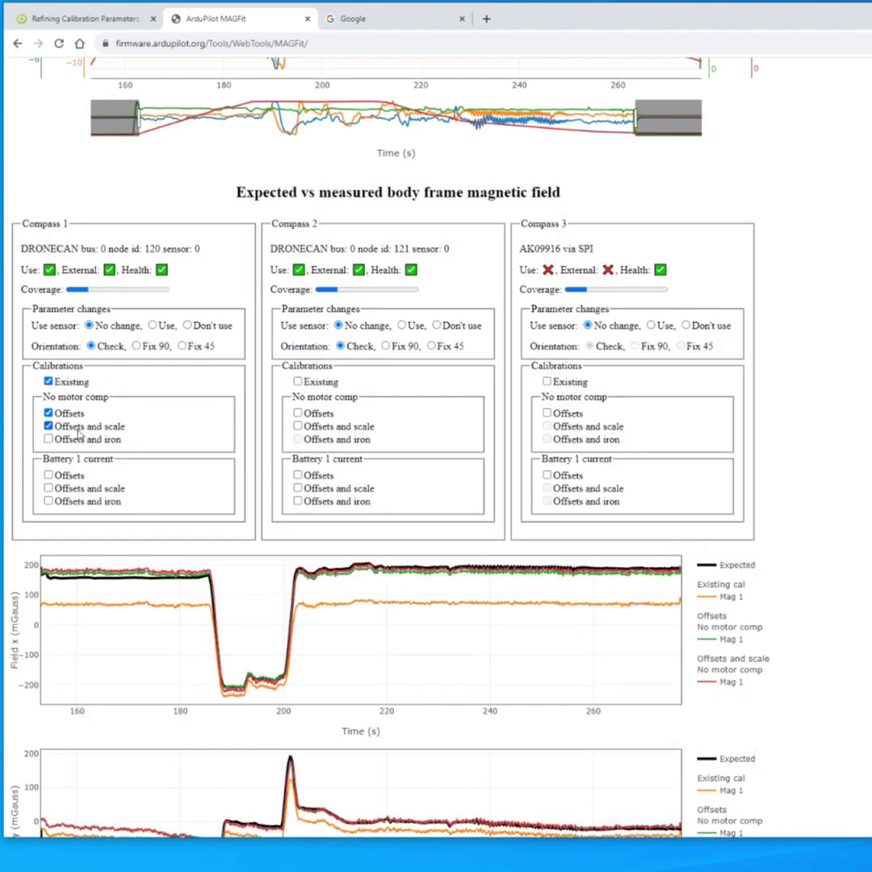
pyautogui.click(87, 426)
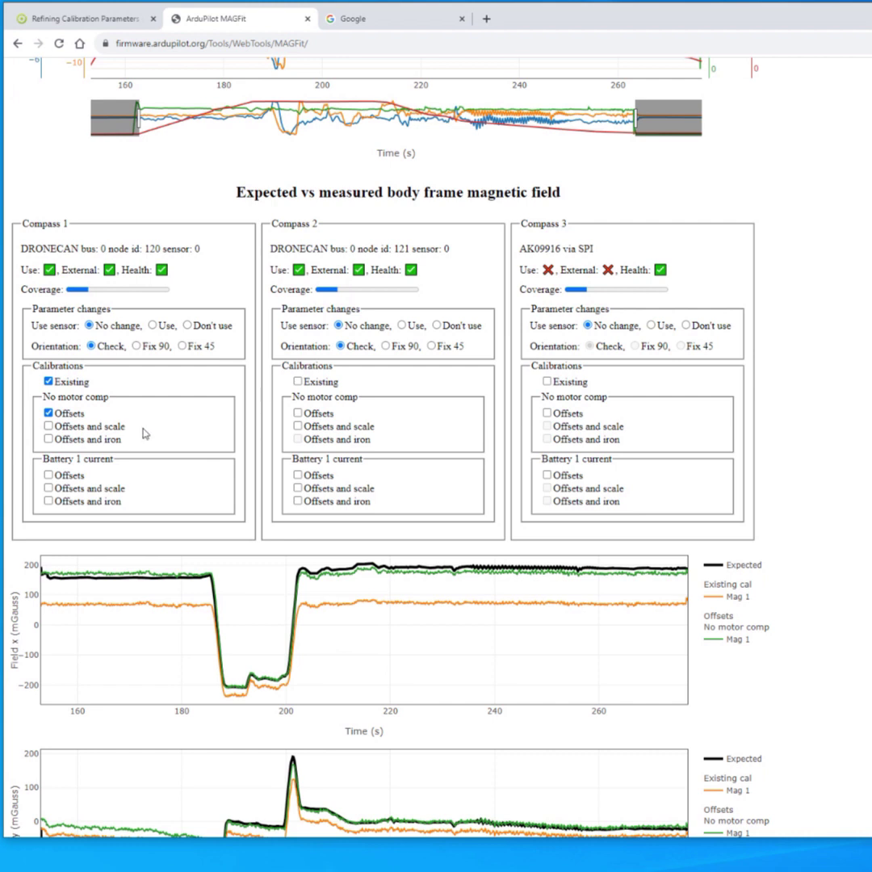
pyautogui.click(65, 415)
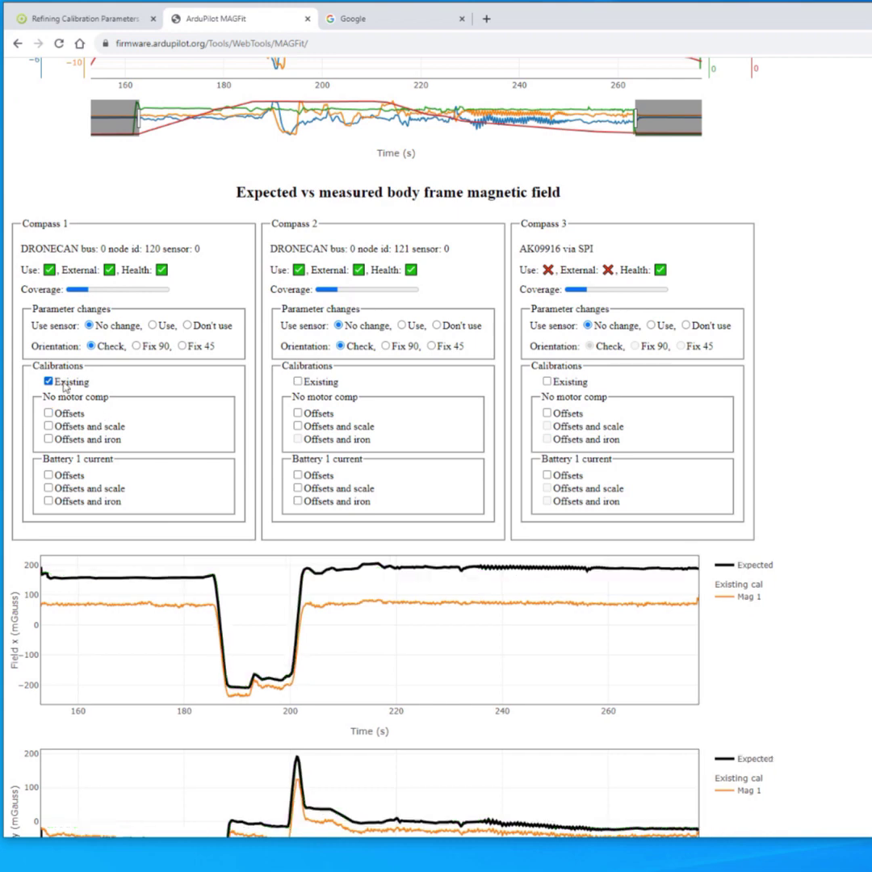
pyautogui.click(49, 381)
pyautogui.click(547, 382)
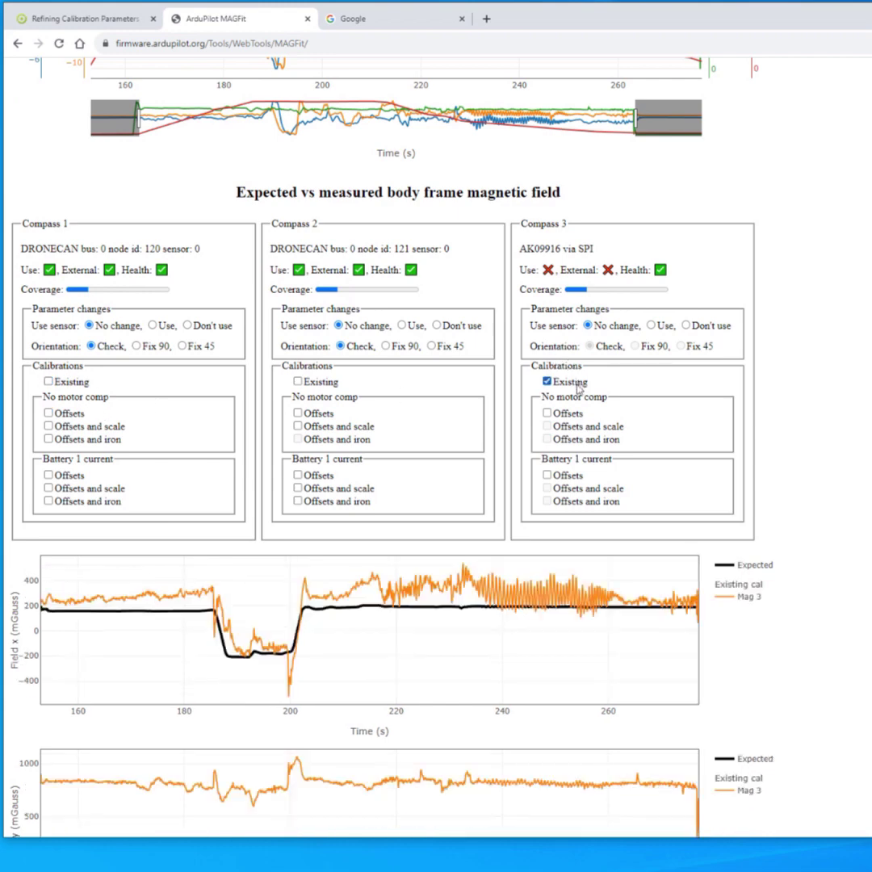
pyautogui.click(567, 415)
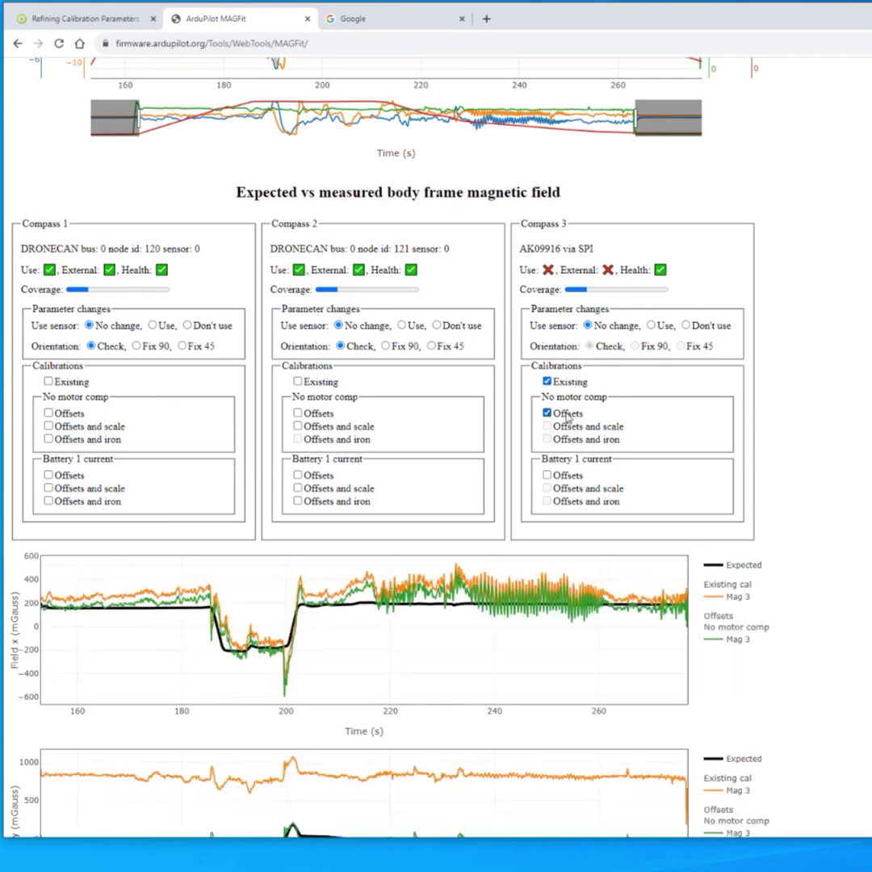
pyautogui.moveTo(626, 428); pyautogui.dragTo(554, 437)
pyautogui.click(553, 435)
pyautogui.moveTo(661, 434); pyautogui.dragTo(604, 433)
pyautogui.click(619, 442)
pyautogui.moveTo(555, 433)
pyautogui.mouseDown()
pyautogui.moveTo(608, 434)
pyautogui.moveTo(548, 436)
pyautogui.mouseUp()
pyautogui.tripleClick(609, 434)
pyautogui.click(617, 436)
pyautogui.scroll(-3, 576, 451)
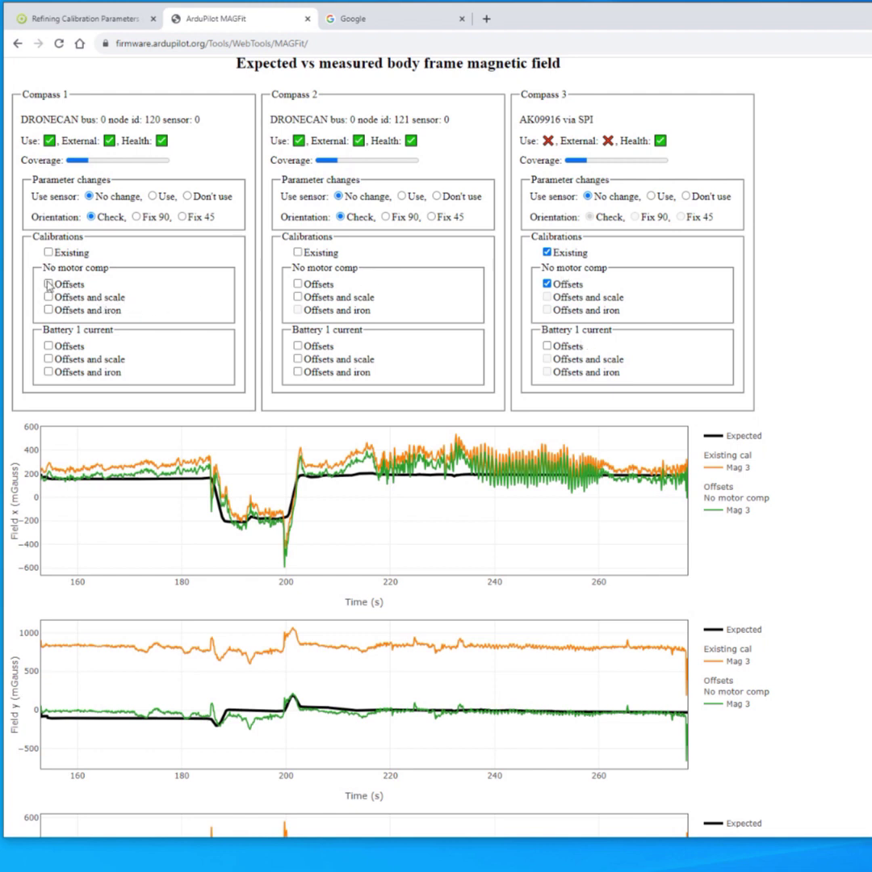
pyautogui.moveTo(129, 302); pyautogui.dragTo(98, 298)
pyautogui.click(112, 301)
pyautogui.click(92, 304)
# - Examine Compass 3's existing and offsets calibrations in the magnetic field, yaw change, field length and fit error plots
pyautogui.scroll(-7, 609, 363)
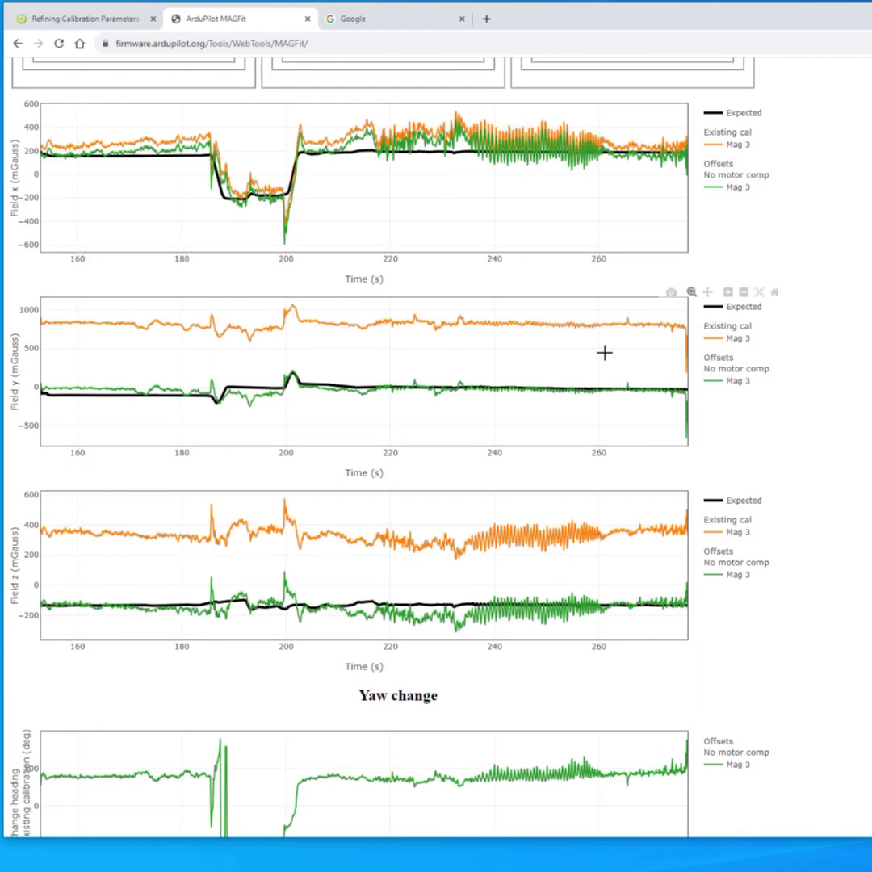
pyautogui.scroll(-5, 604, 353)
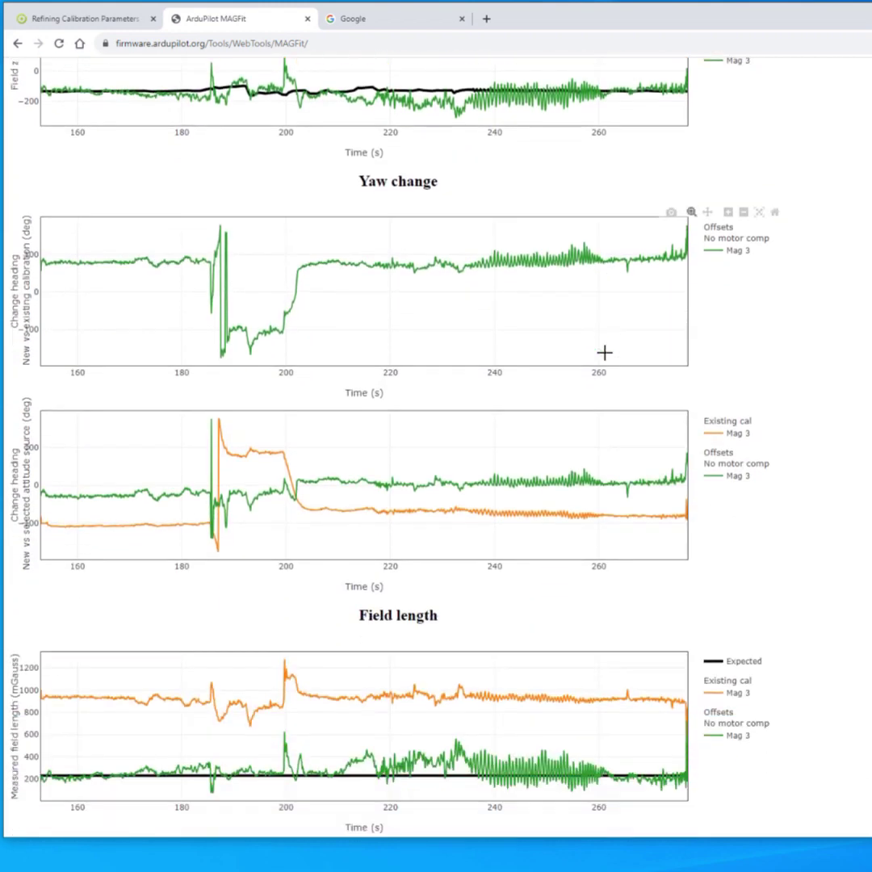
pyautogui.scroll(-2, 604, 353)
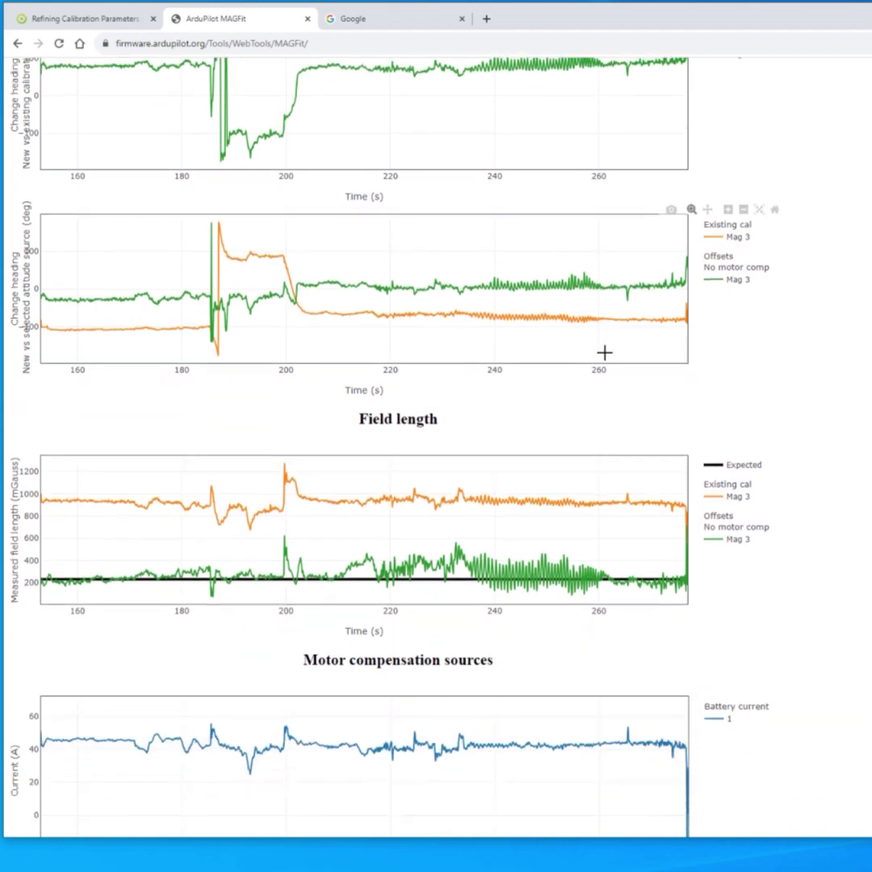
pyautogui.scroll(-4, 605, 352)
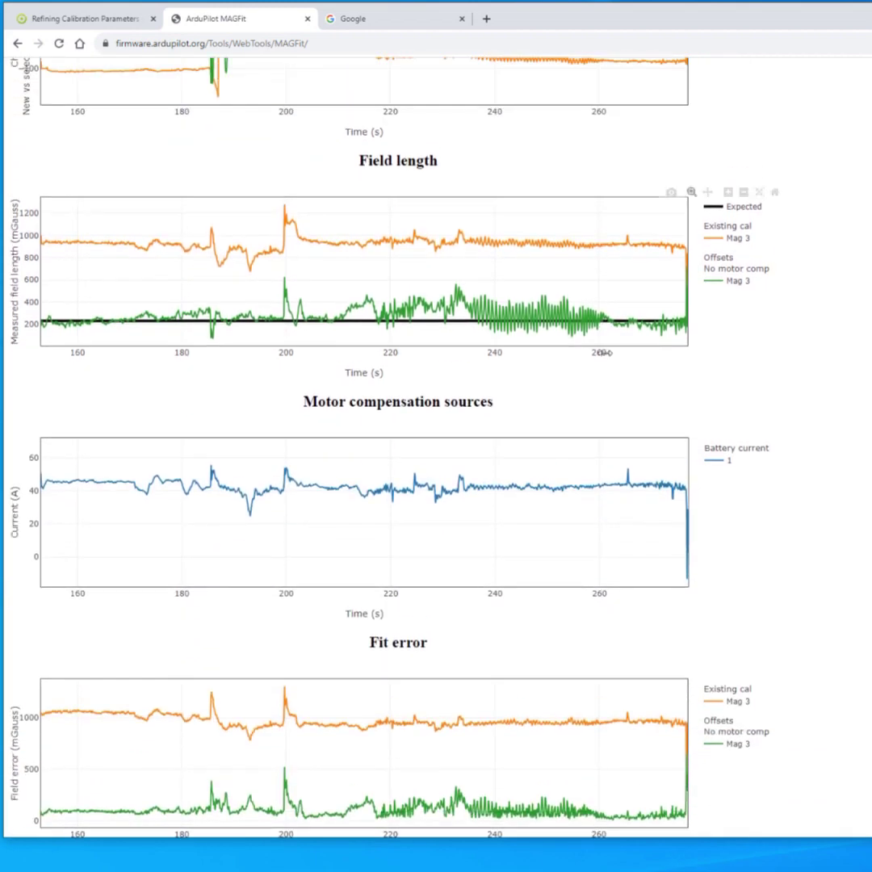
pyautogui.scroll(-2, 605, 353)
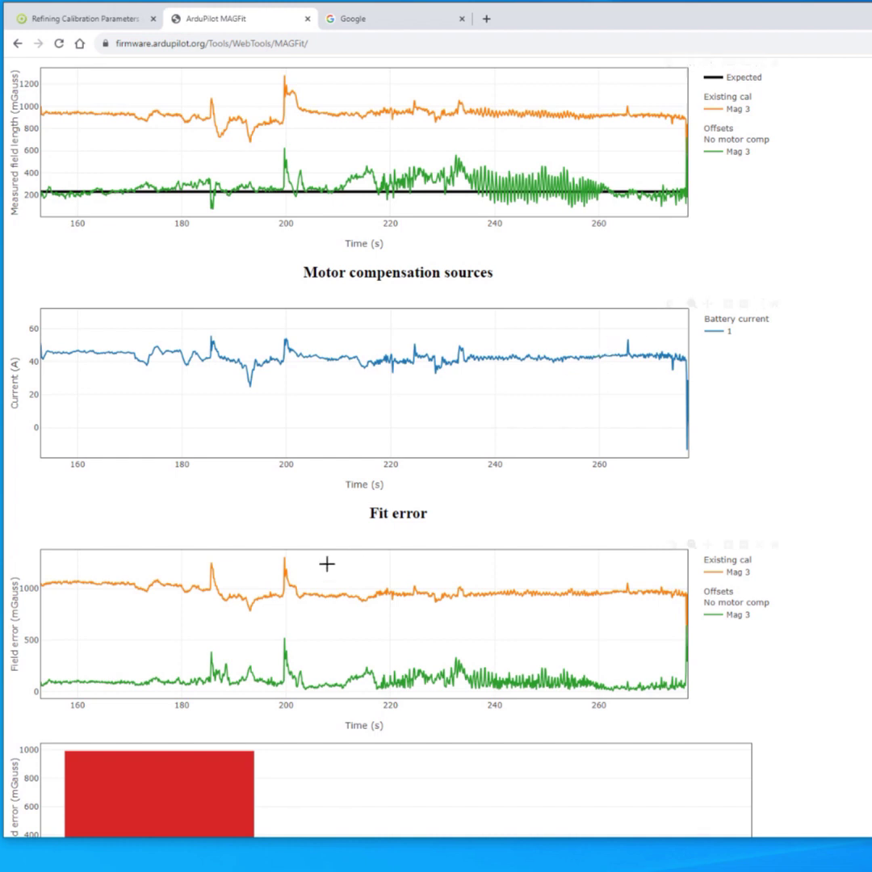
pyautogui.moveTo(260, 598)
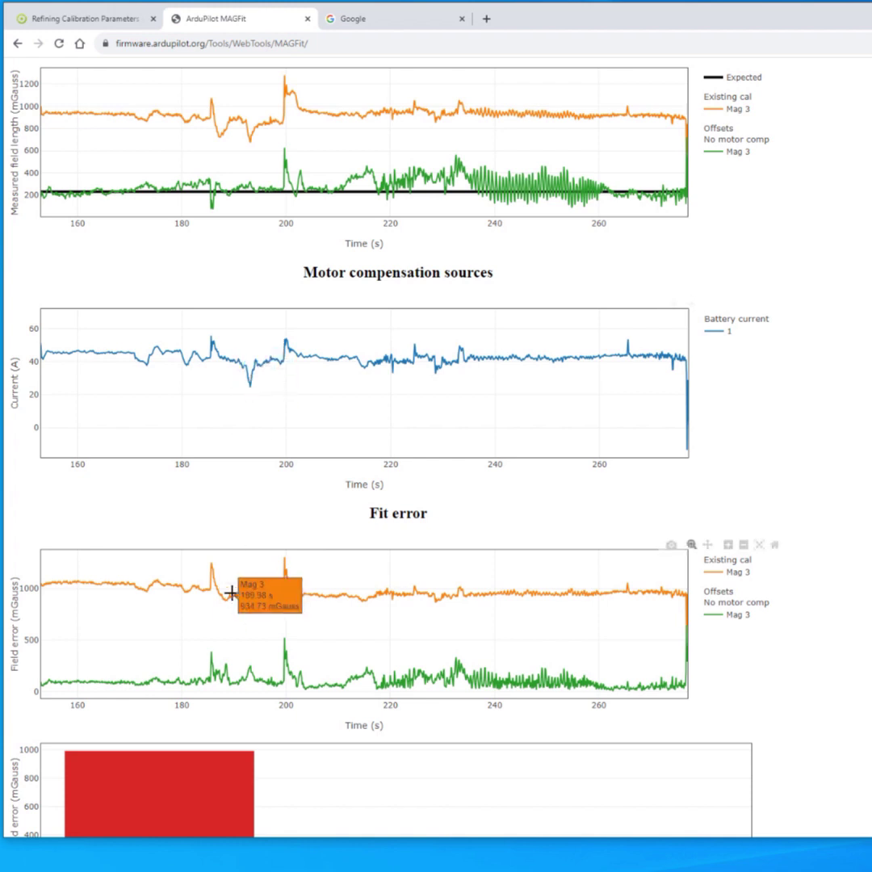
# - Zoom the plots to about 181–205 s to compare Compass 3's field length and fit error against battery current, and reset the time range
pyautogui.moveTo(223, 338)
pyautogui.moveTo(187, 330); pyautogui.dragTo(311, 468)
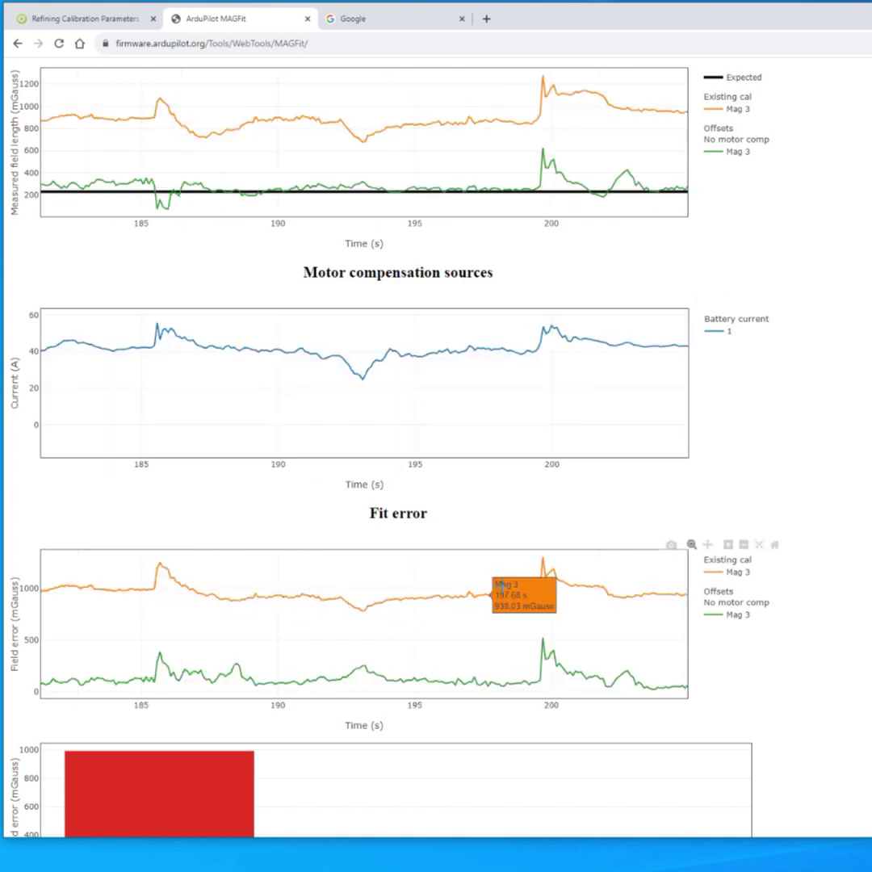
pyautogui.moveTo(539, 570)
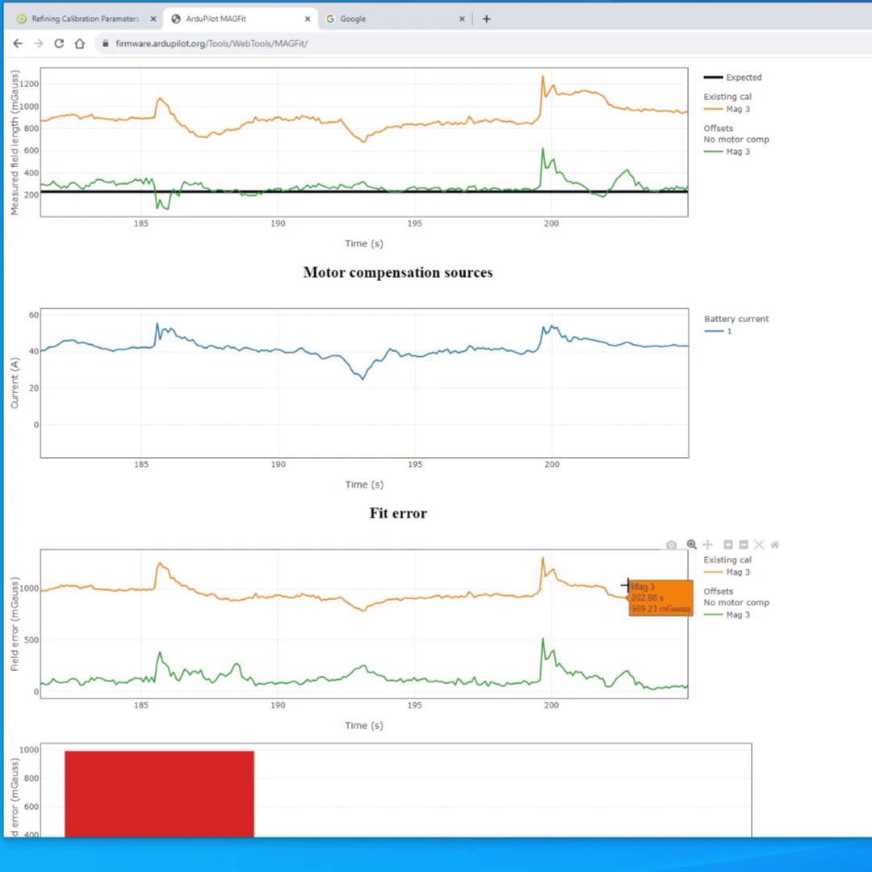
pyautogui.click(774, 303)
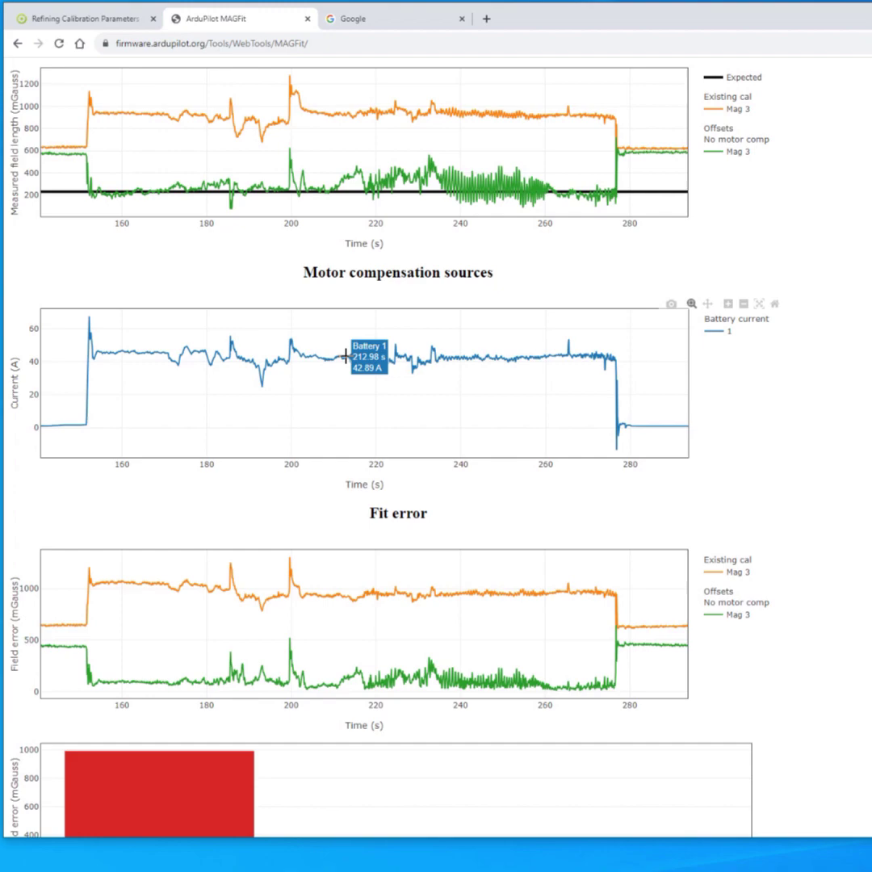
# - Add Compass 3's Battery 1 current offsets calibration to the plots and compare its field length and fit error with the existing and no-motor-comp calibrations
pyautogui.scroll(8, 634, 463)
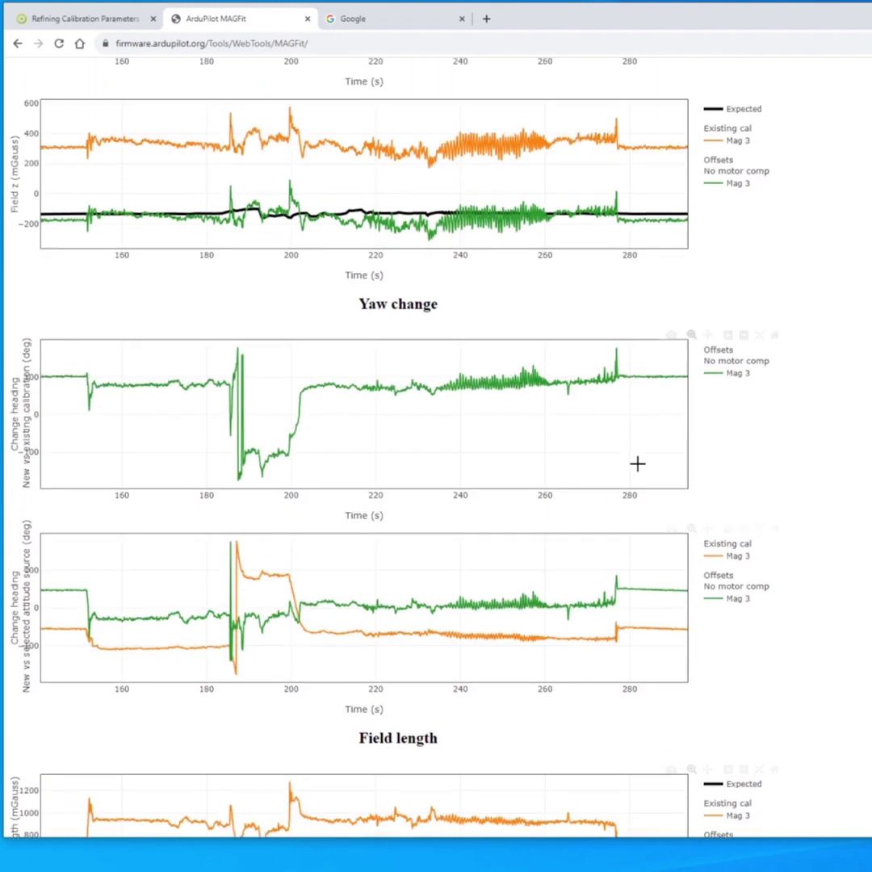
pyautogui.scroll(10, 637, 464)
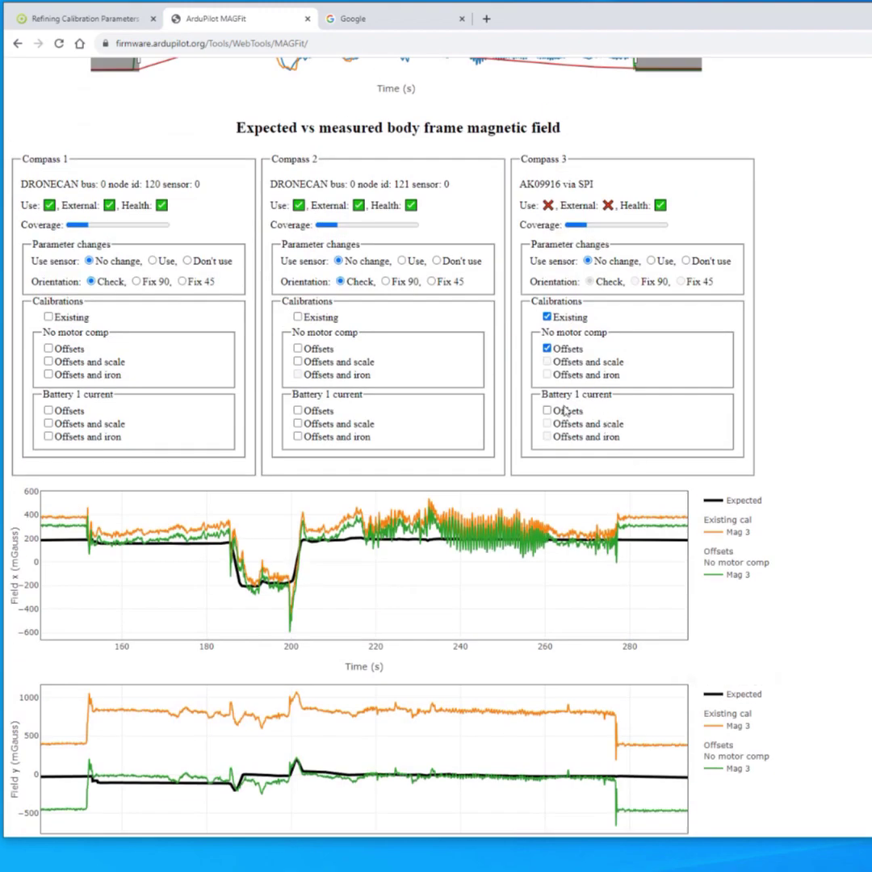
pyautogui.click(546, 412)
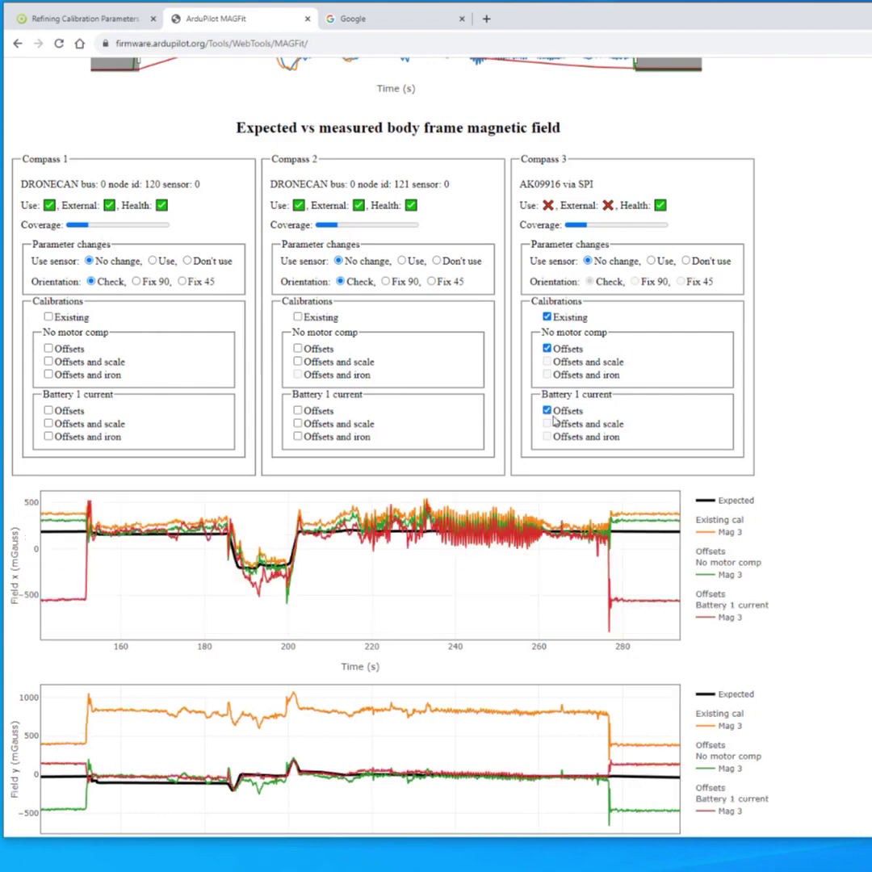
pyautogui.scroll(-15, 629, 418)
pyautogui.scroll(-6, 632, 419)
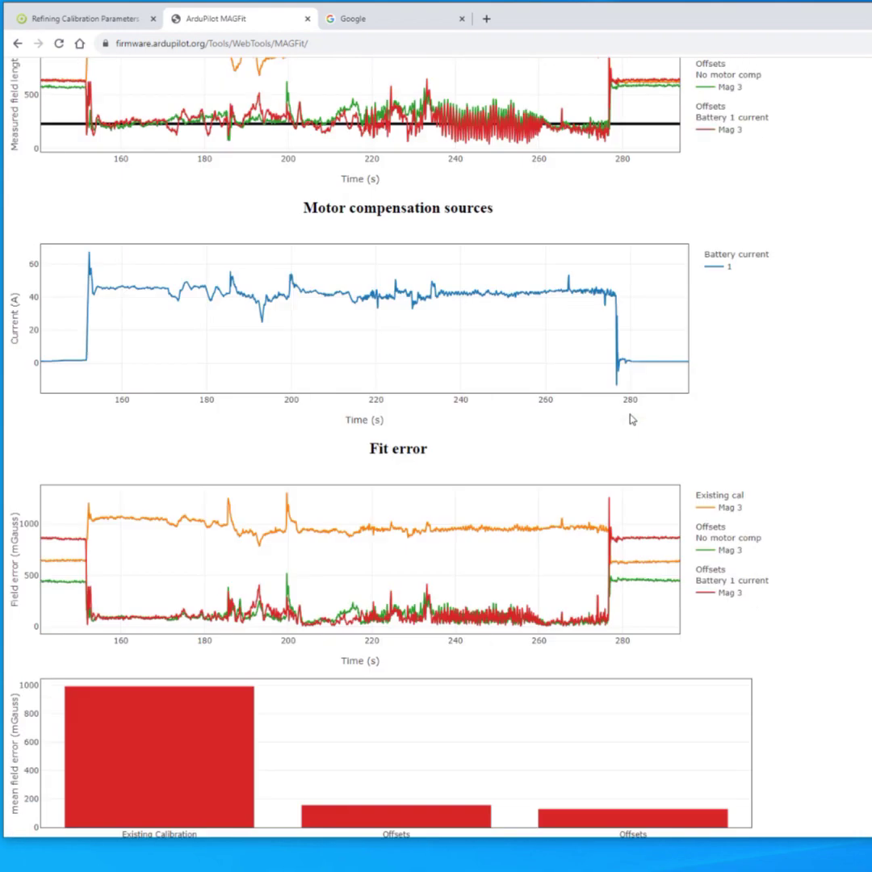
pyautogui.scroll(1, 396, 569)
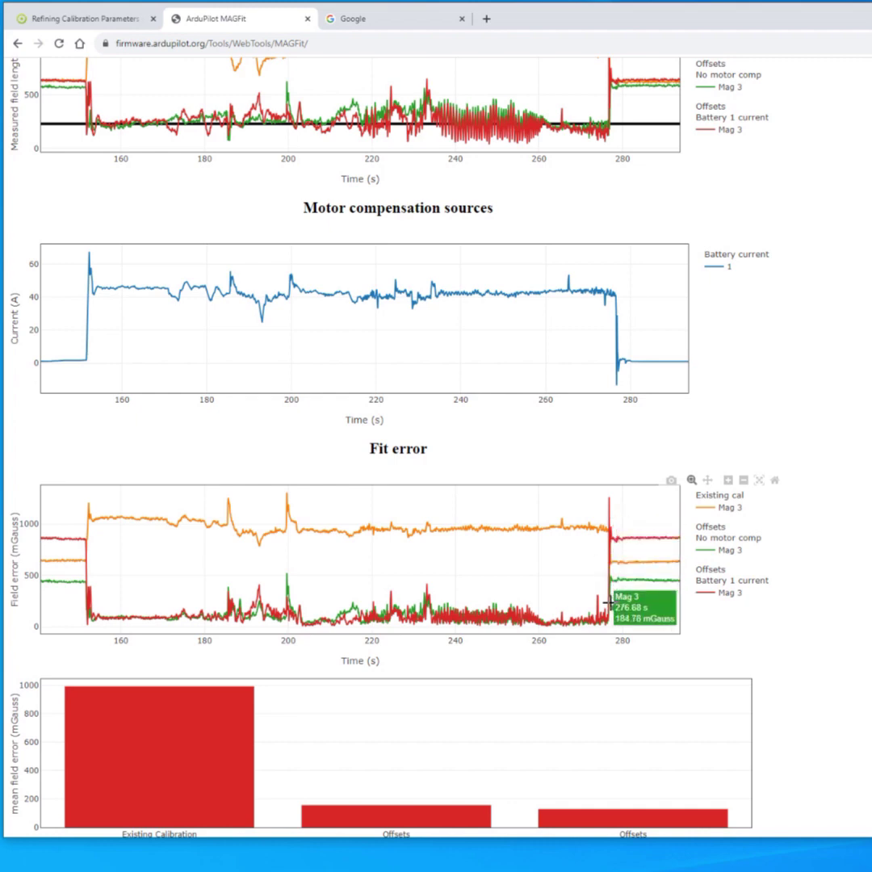
pyautogui.scroll(-1, 610, 601)
pyautogui.scroll(2, 609, 588)
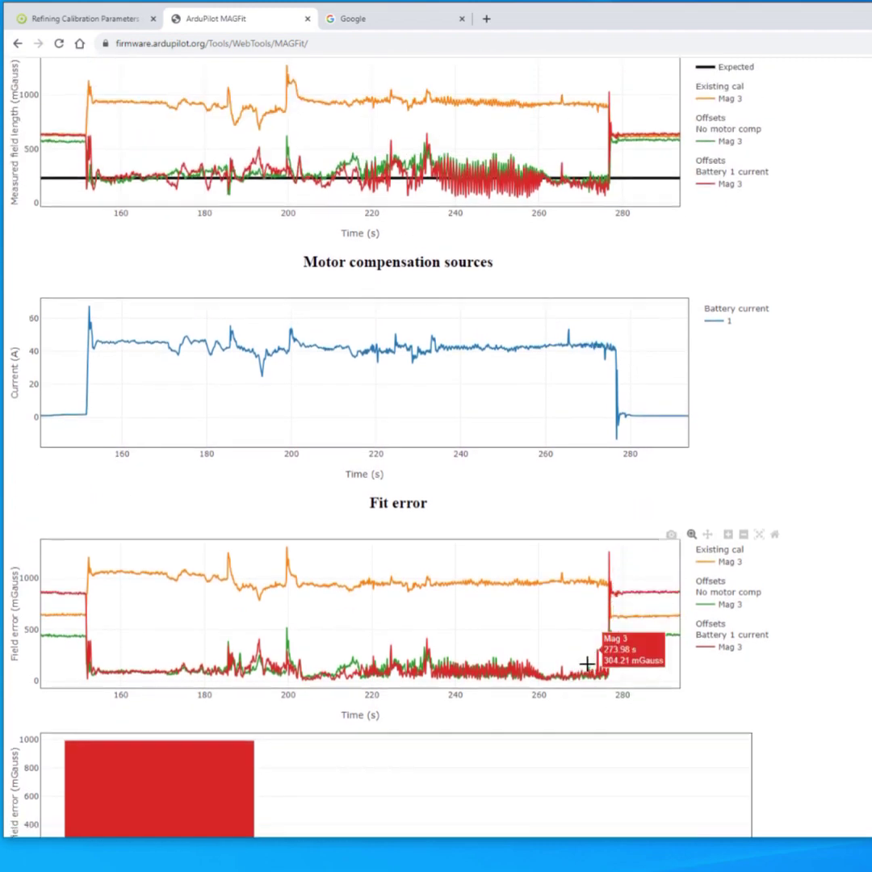
pyautogui.scroll(-2, 587, 663)
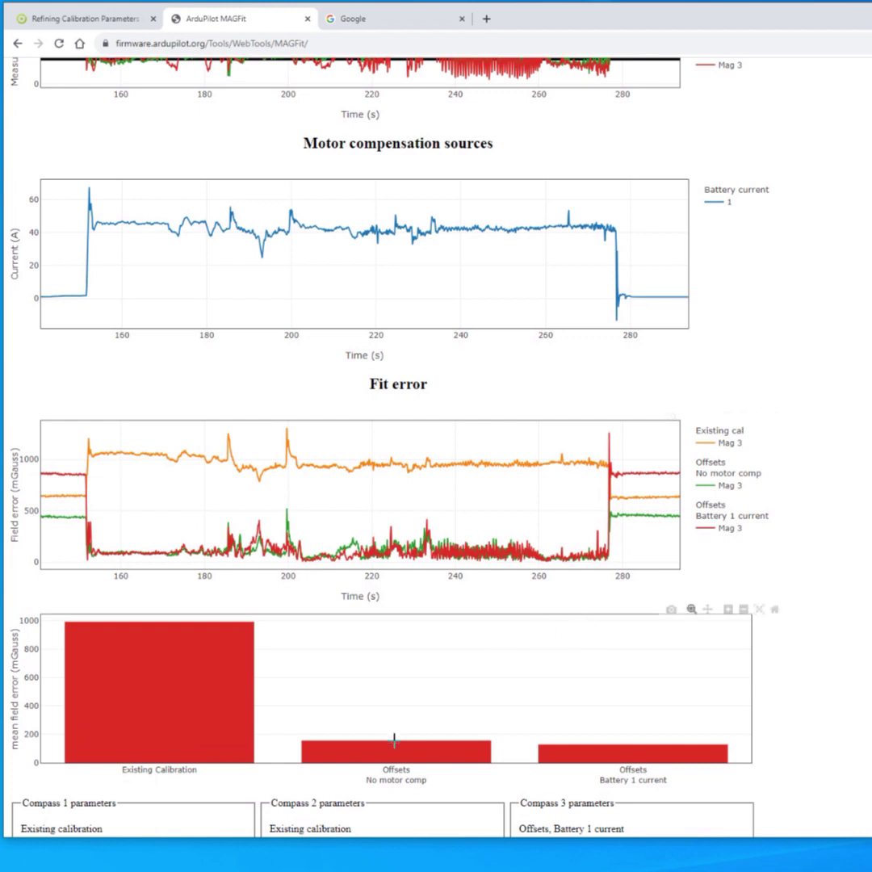
pyautogui.moveTo(393, 741)
pyautogui.moveTo(562, 741)
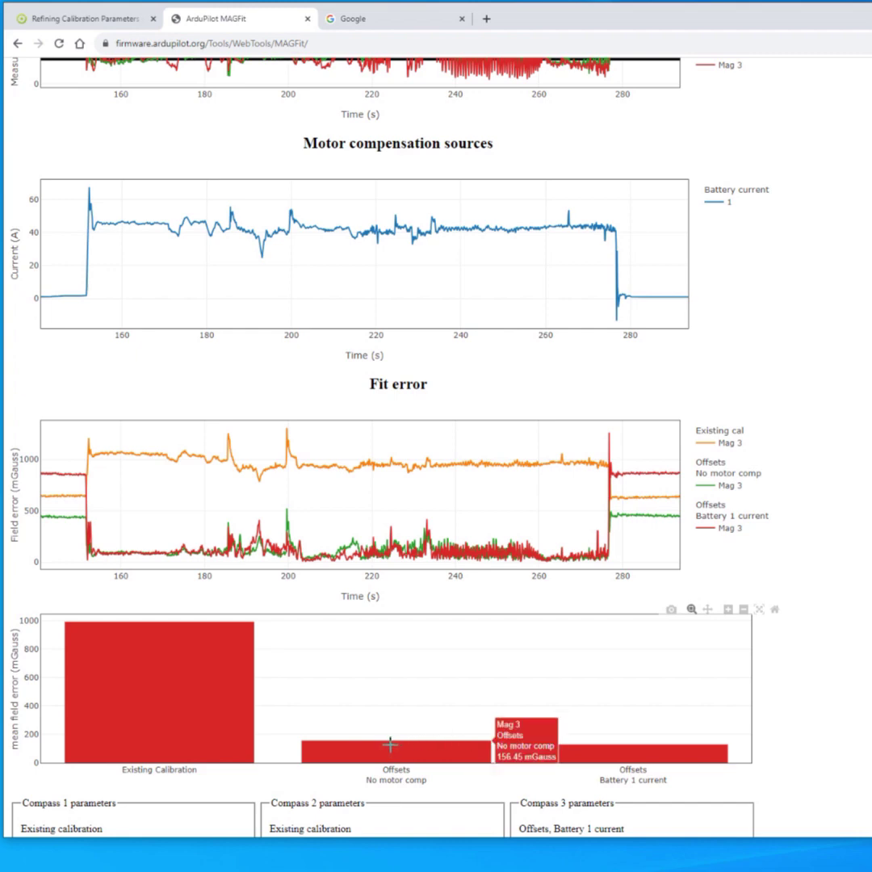
# - Hide Compass 3's existing, no-motor-comp offsets and Battery 1 current offsets calibrations
pyautogui.scroll(3, 424, 536)
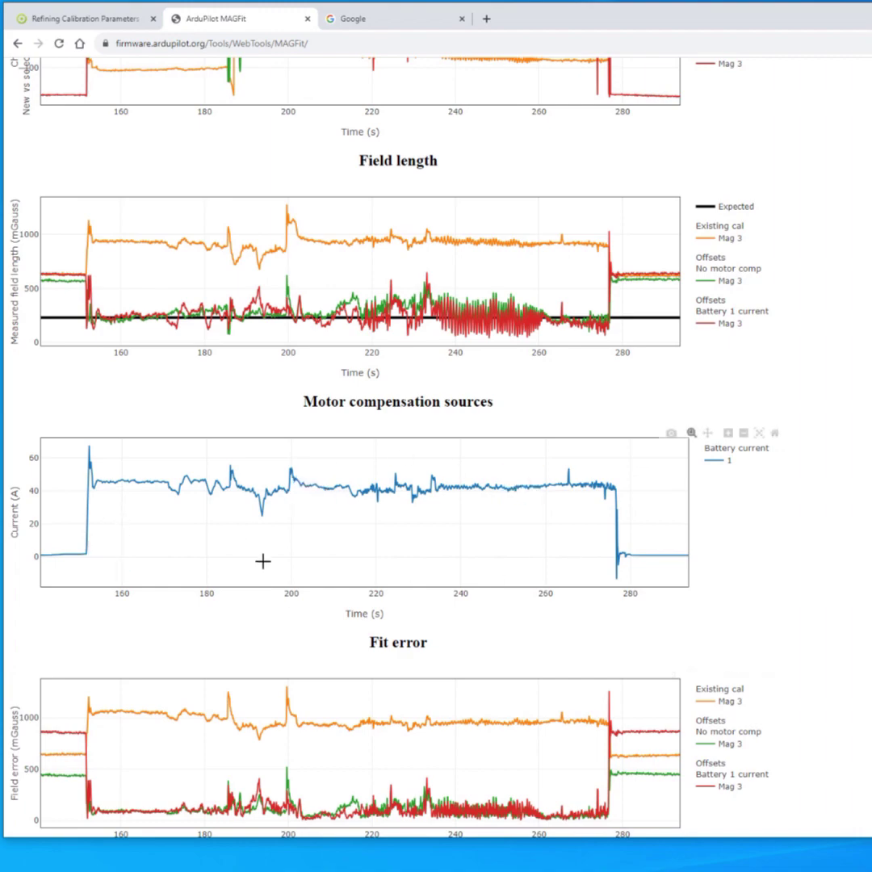
pyautogui.scroll(2, 406, 569)
pyautogui.scroll(20, 496, 585)
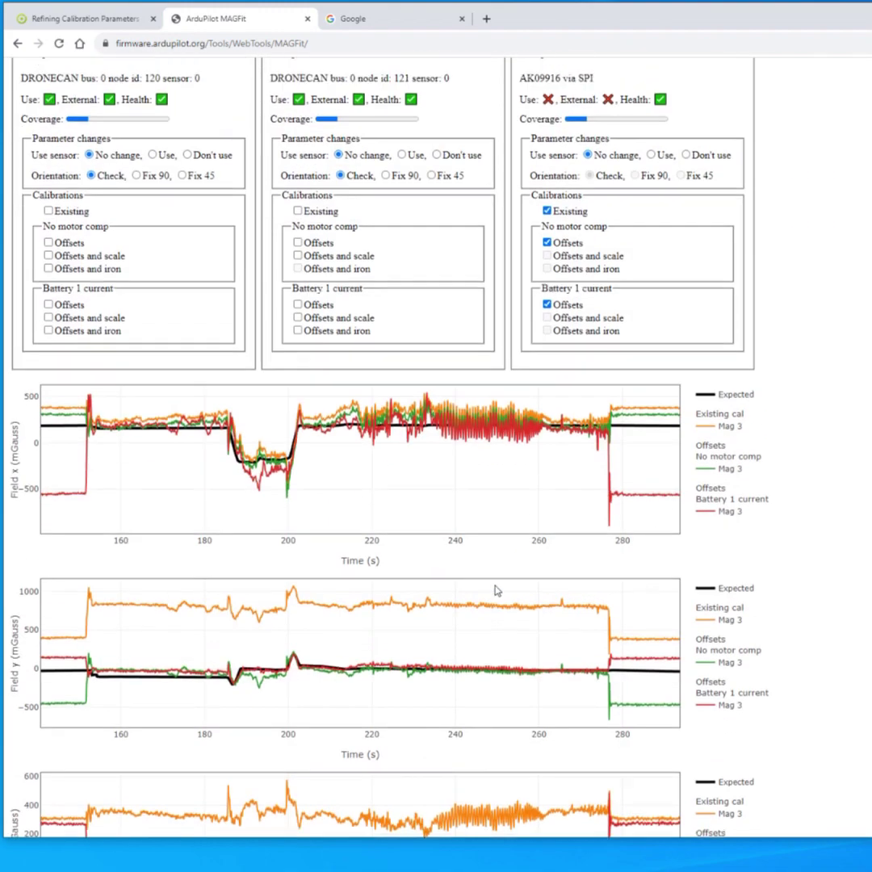
pyautogui.click(556, 512)
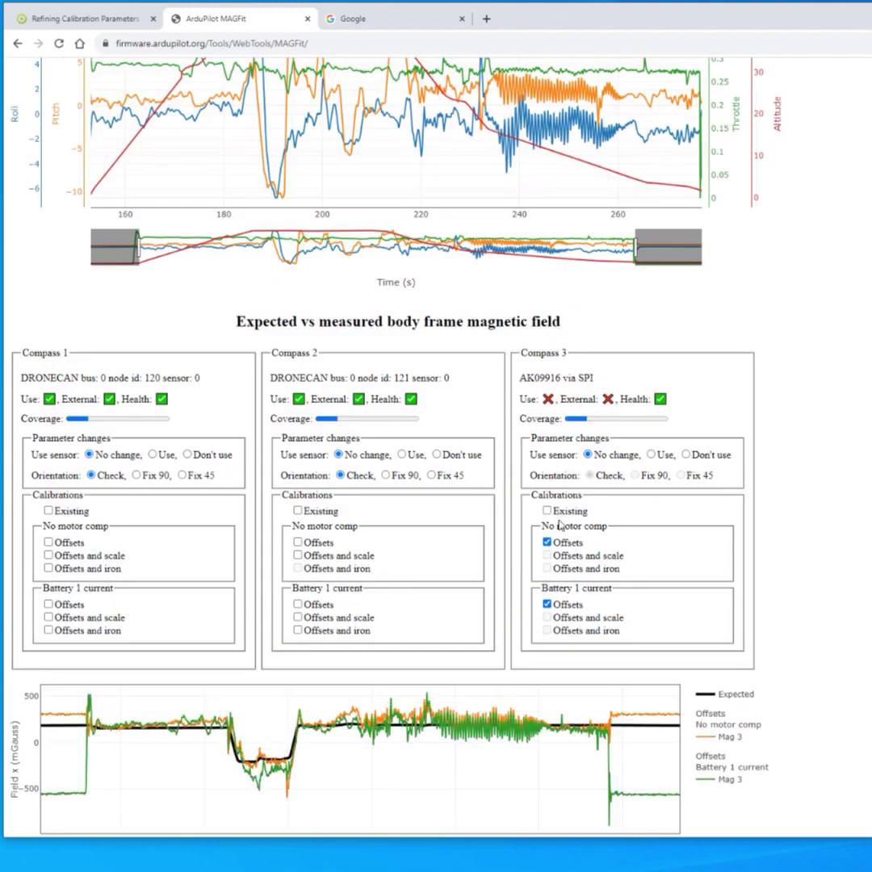
pyautogui.click(547, 542)
pyautogui.click(546, 604)
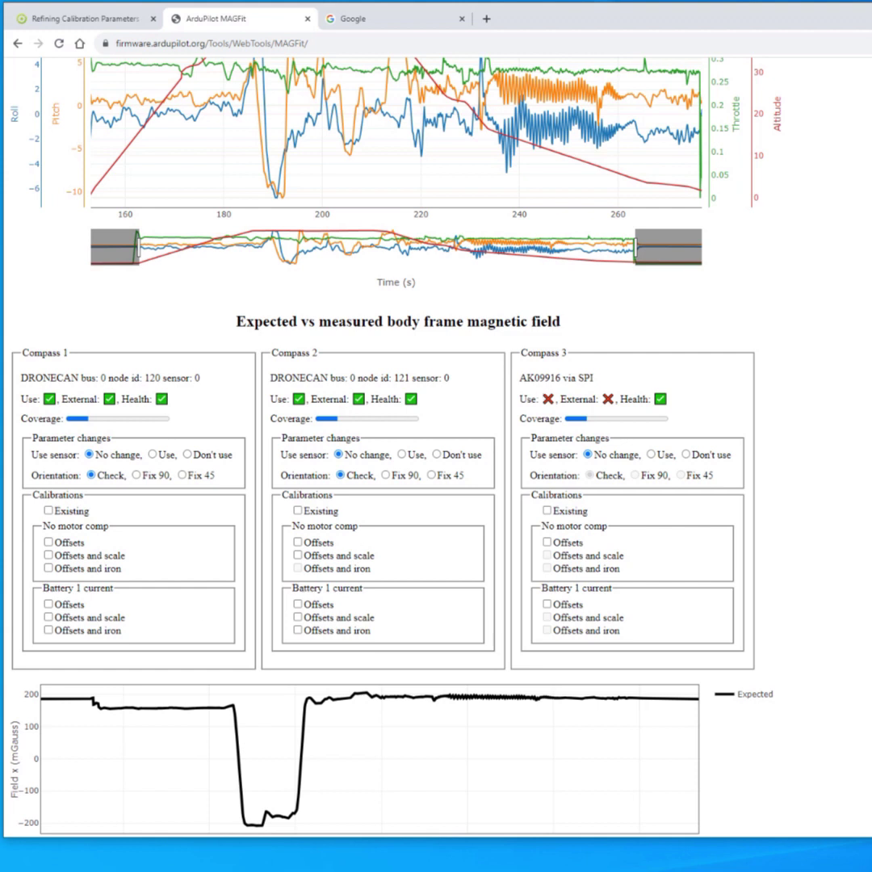
# - Select the no-motor-comp Offsets calibration for both Compass 1 and Compass 2
pyautogui.click(49, 542)
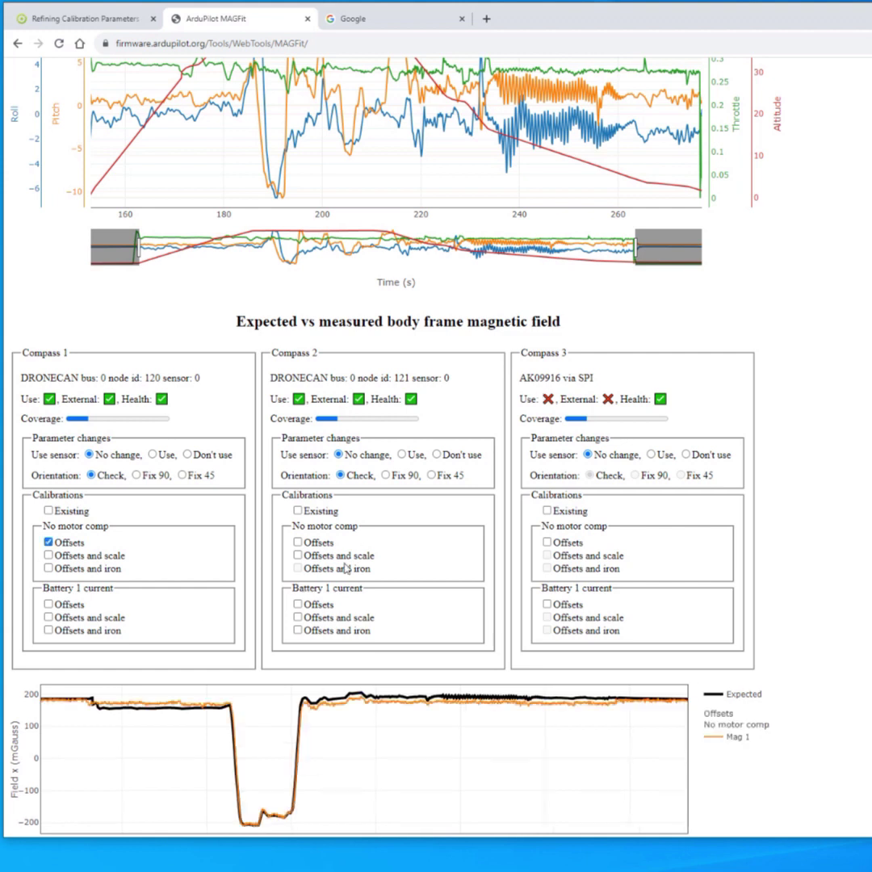
pyautogui.click(298, 543)
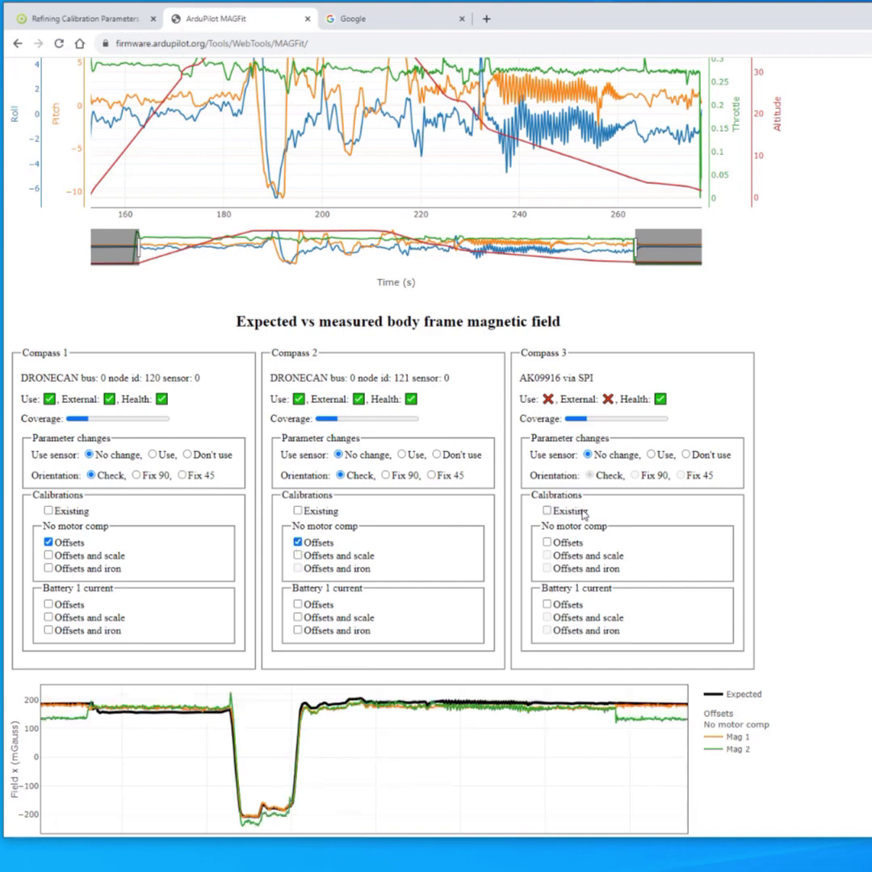
pyautogui.scroll(-5, 583, 514)
pyautogui.scroll(3, 578, 511)
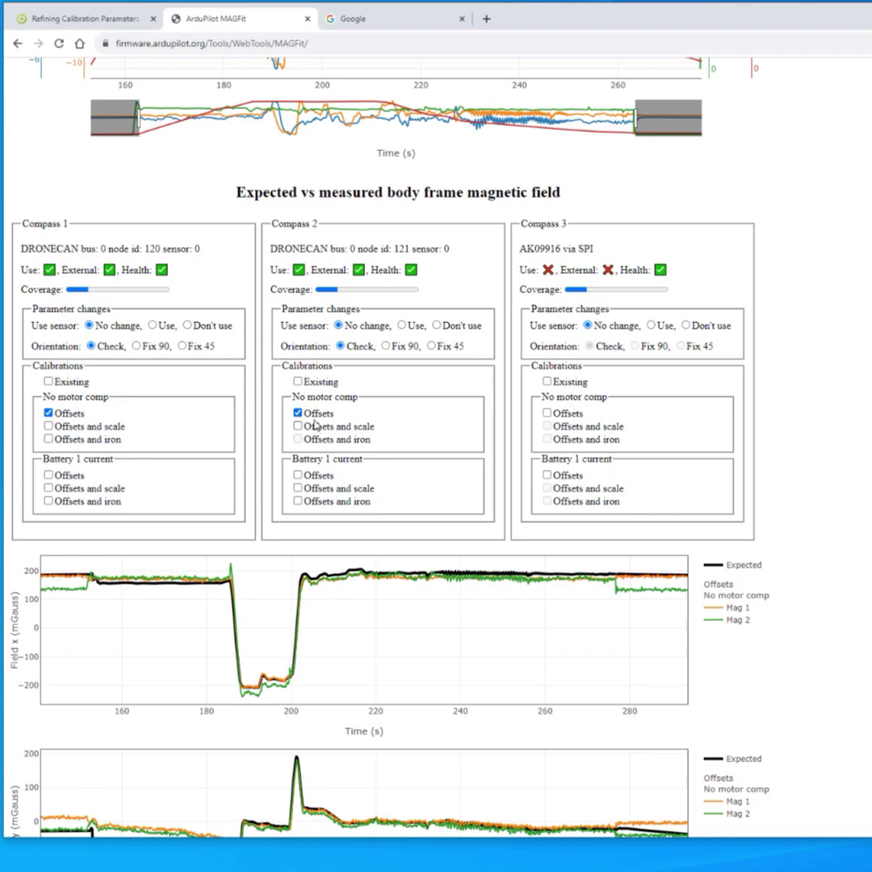
# - Review the yaw change and mean field error plots and check which calibration each compass's parameter set uses
pyautogui.scroll(-10, 353, 440)
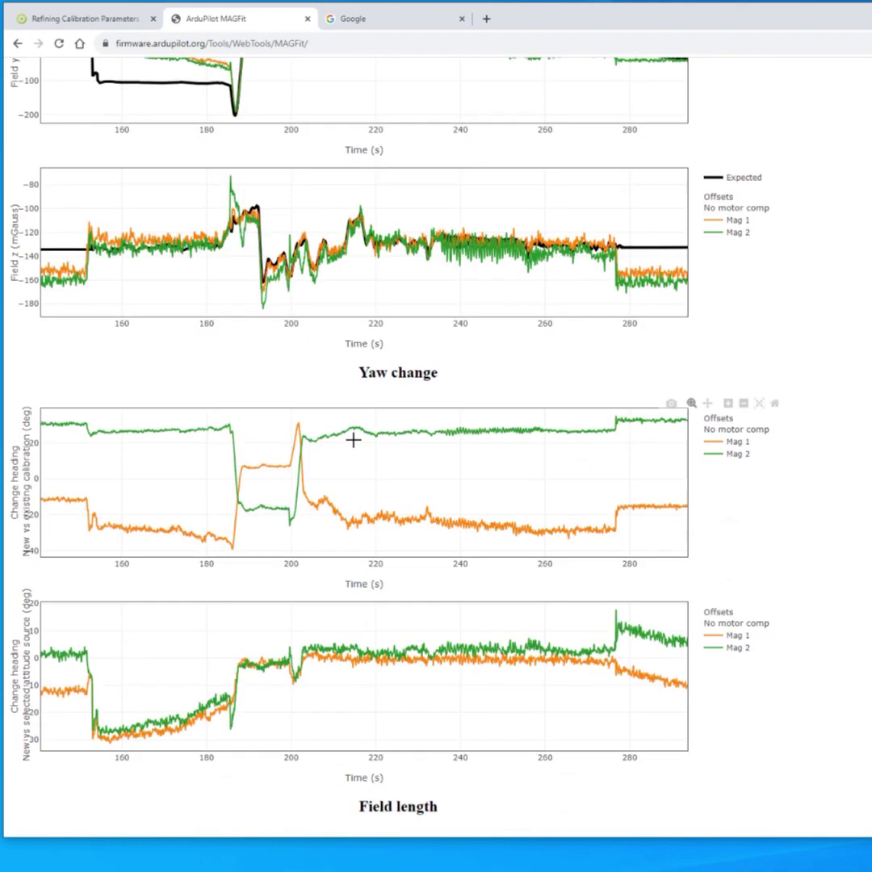
pyautogui.scroll(-15, 352, 440)
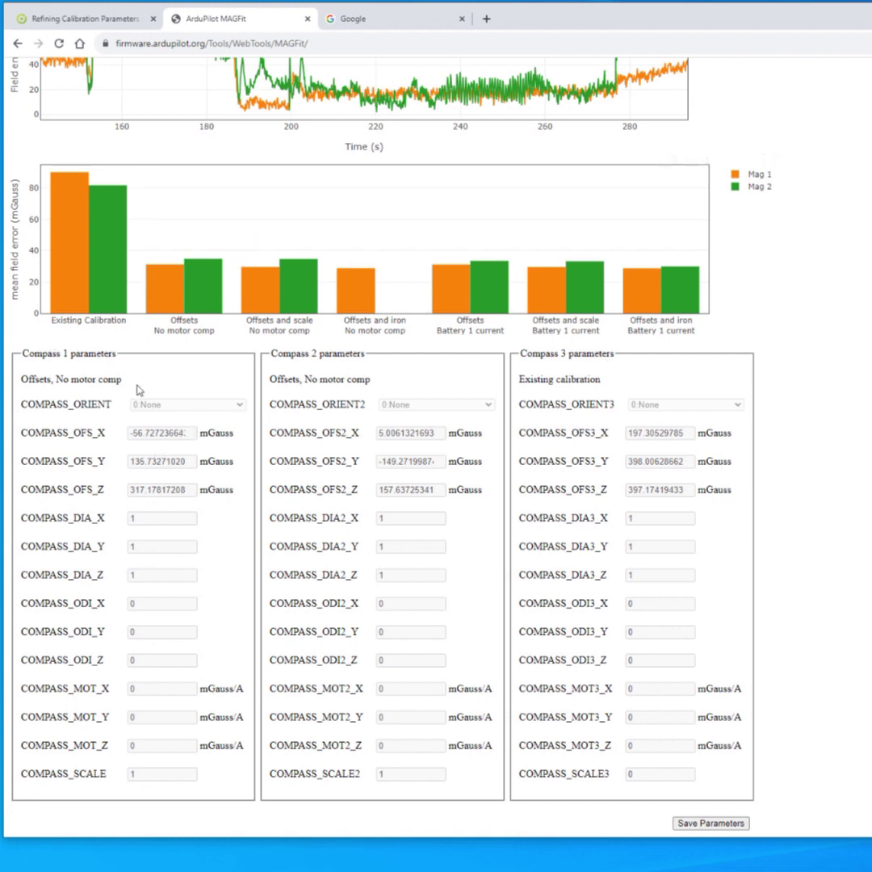
pyautogui.doubleClick(24, 376)
pyautogui.moveTo(58, 383); pyautogui.dragTo(127, 383)
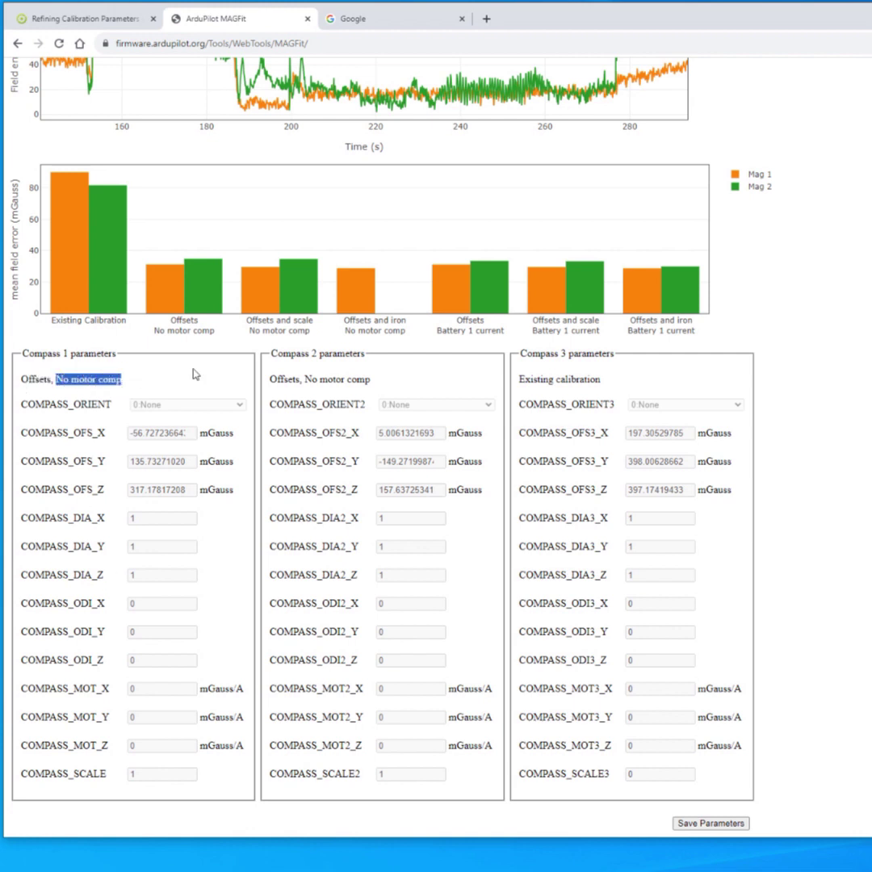
pyautogui.click(390, 383)
pyautogui.moveTo(390, 383); pyautogui.dragTo(269, 379)
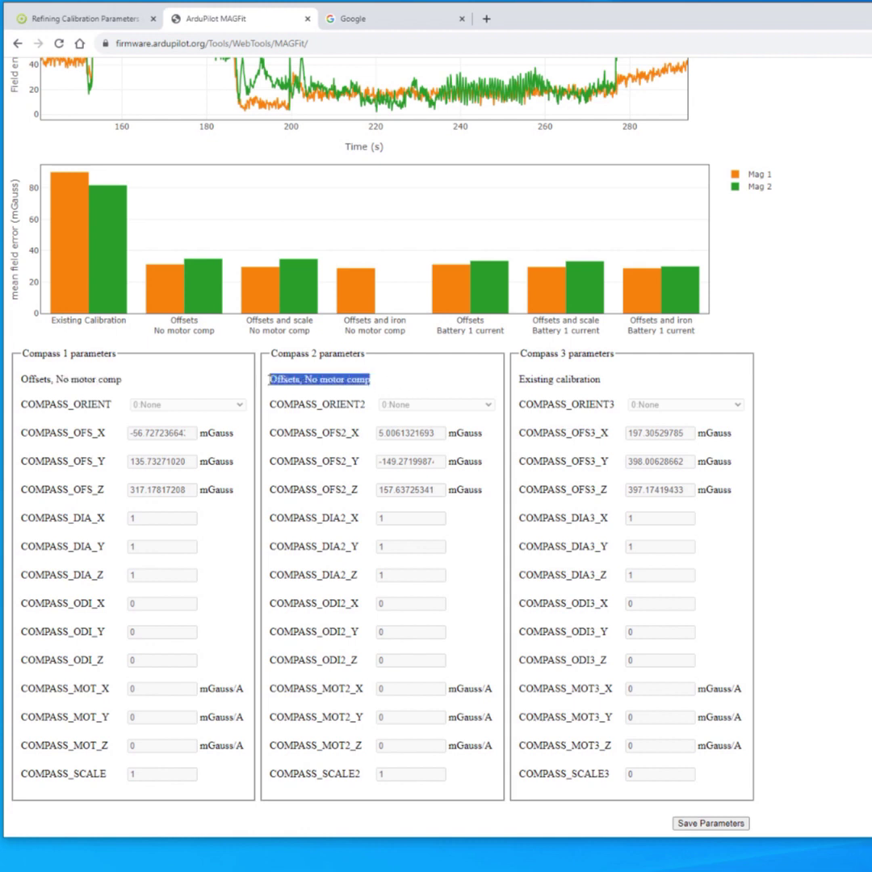
pyautogui.tripleClick(582, 380)
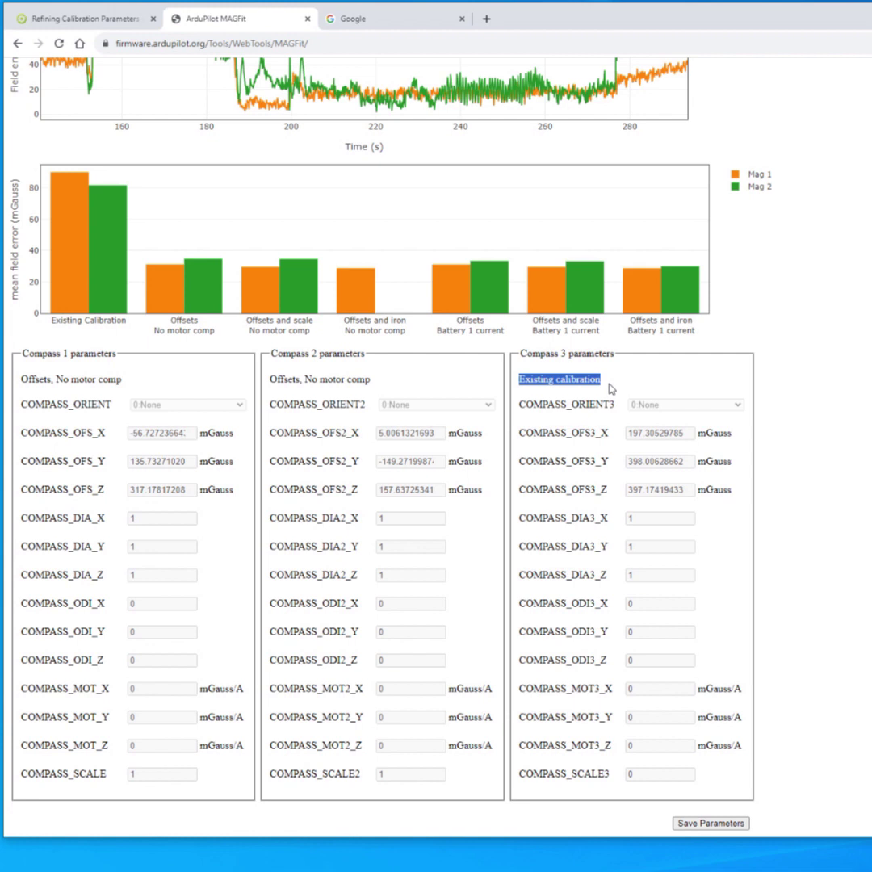
pyautogui.click(811, 688)
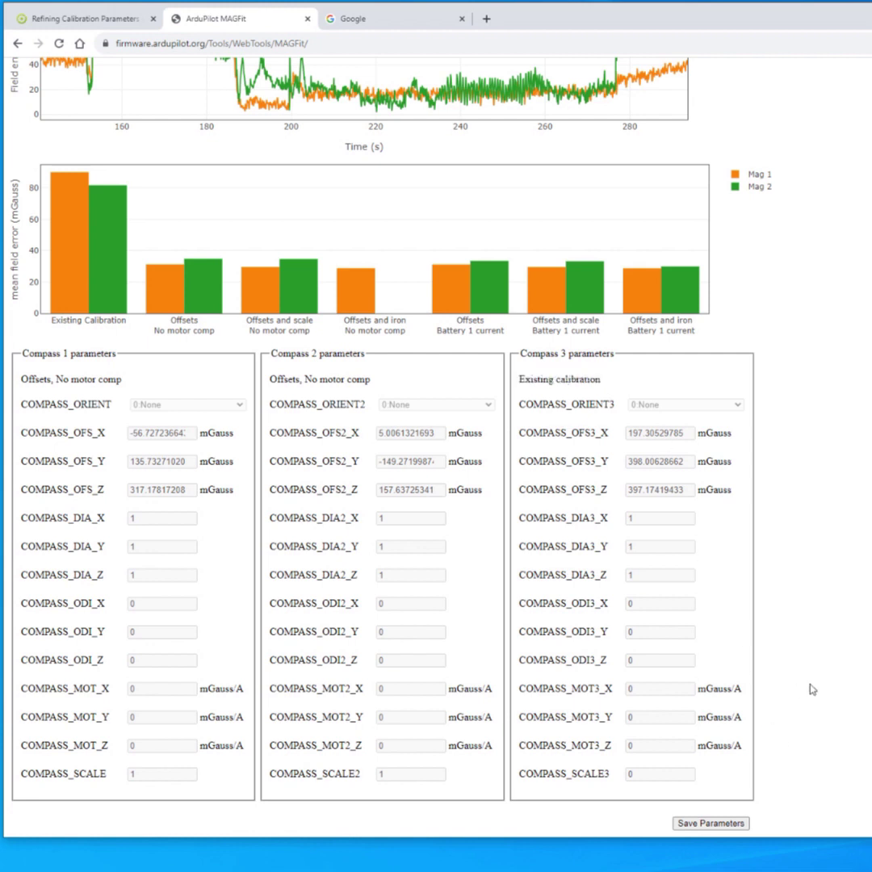
# - Save the selected compass calibration parameters to a file and acknowledge the save summary
pyautogui.click(717, 825)
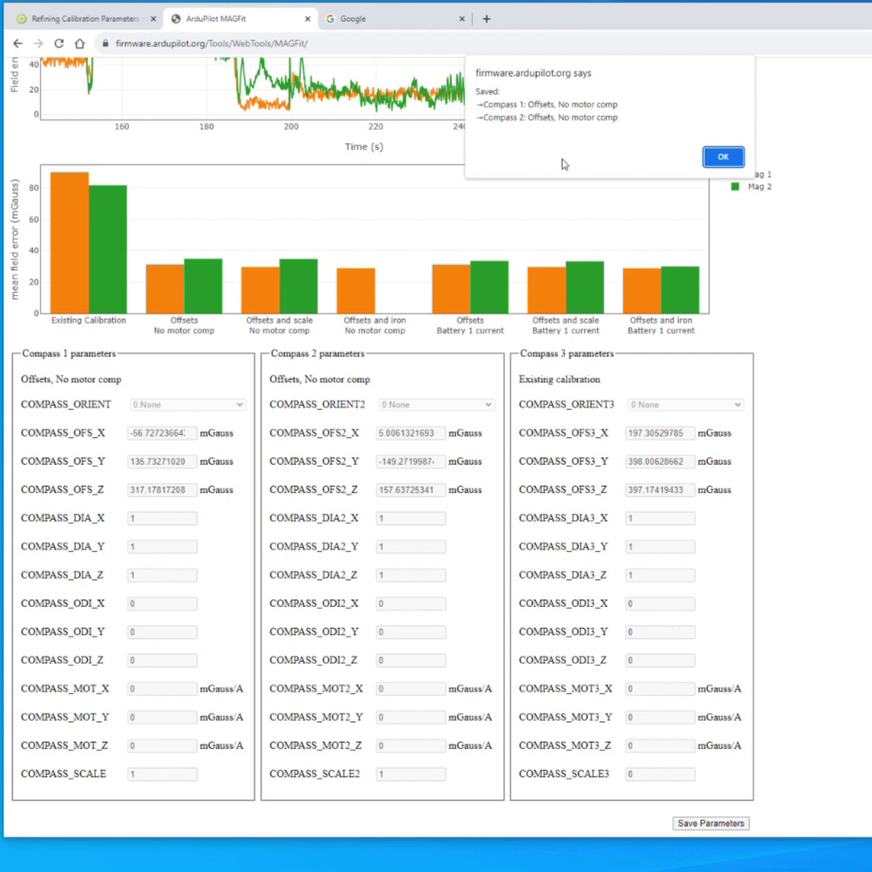
pyautogui.click(717, 156)
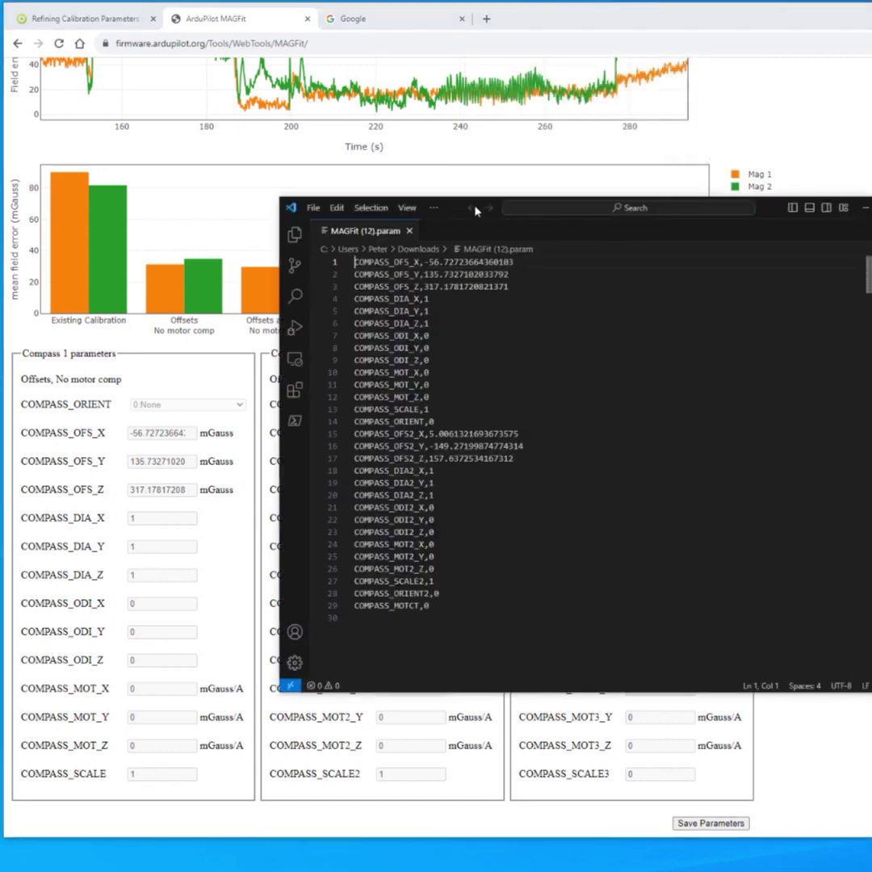
# - In Visual Studio Code, examine Compass 1's offset, DIA, ODI, MOT and scale parameters in MAGFit (12).param
pyautogui.moveTo(450, 218); pyautogui.dragTo(504, 151)
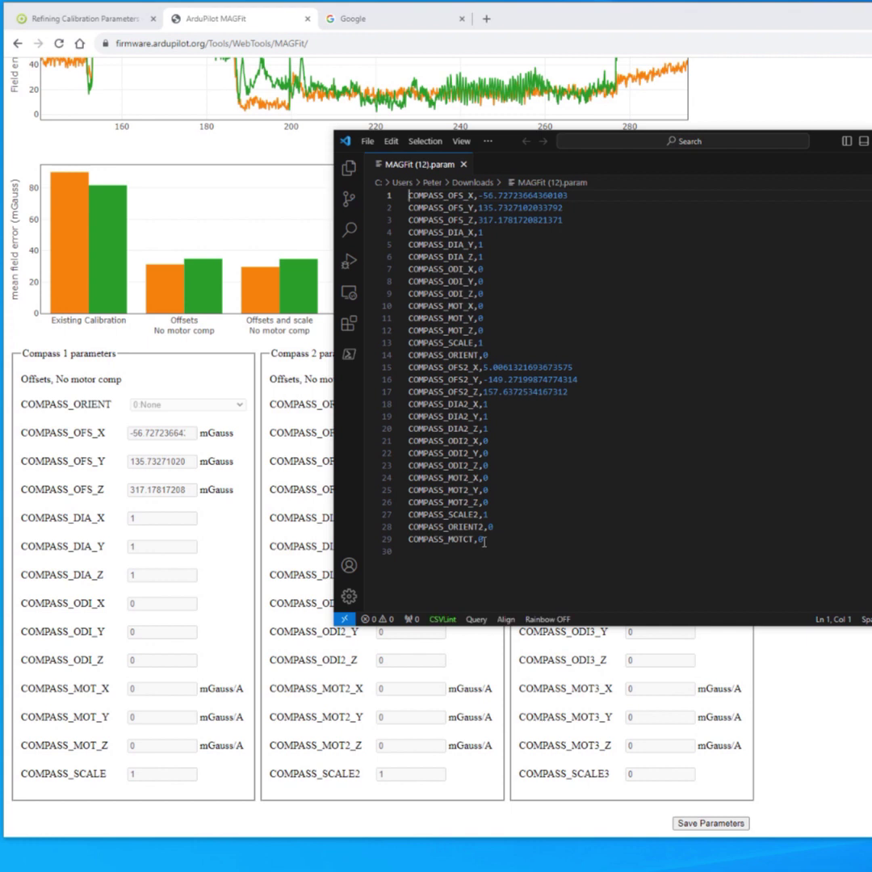
pyautogui.moveTo(562, 220); pyautogui.dragTo(390, 198)
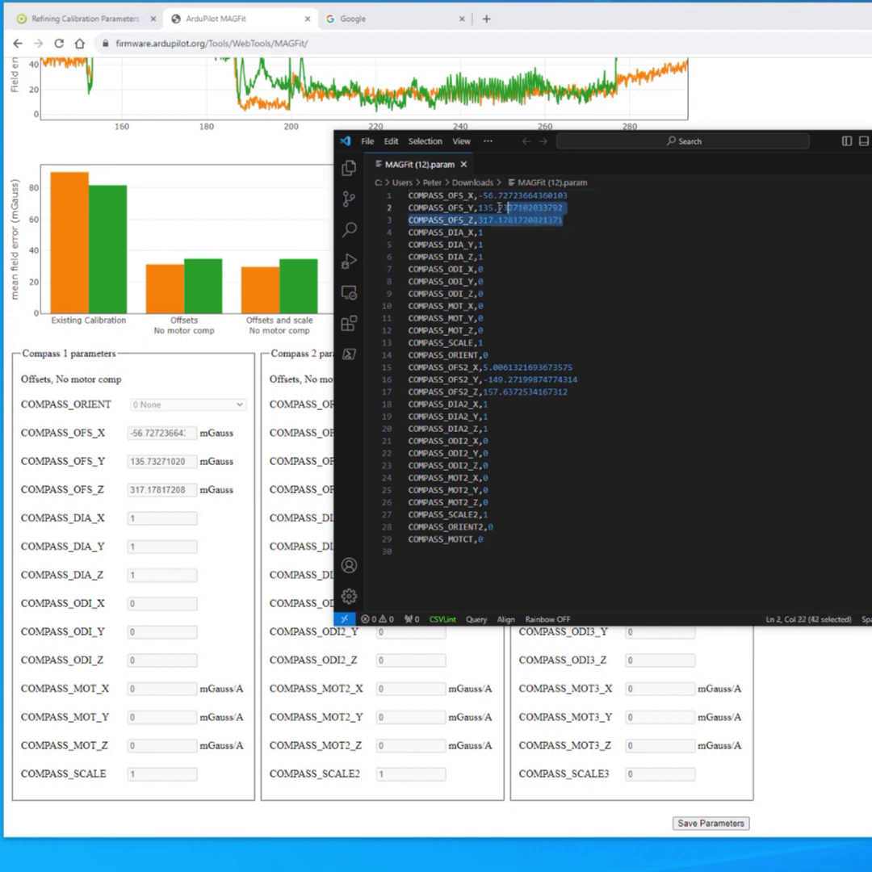
pyautogui.click(482, 256)
pyautogui.moveTo(483, 256); pyautogui.dragTo(408, 232)
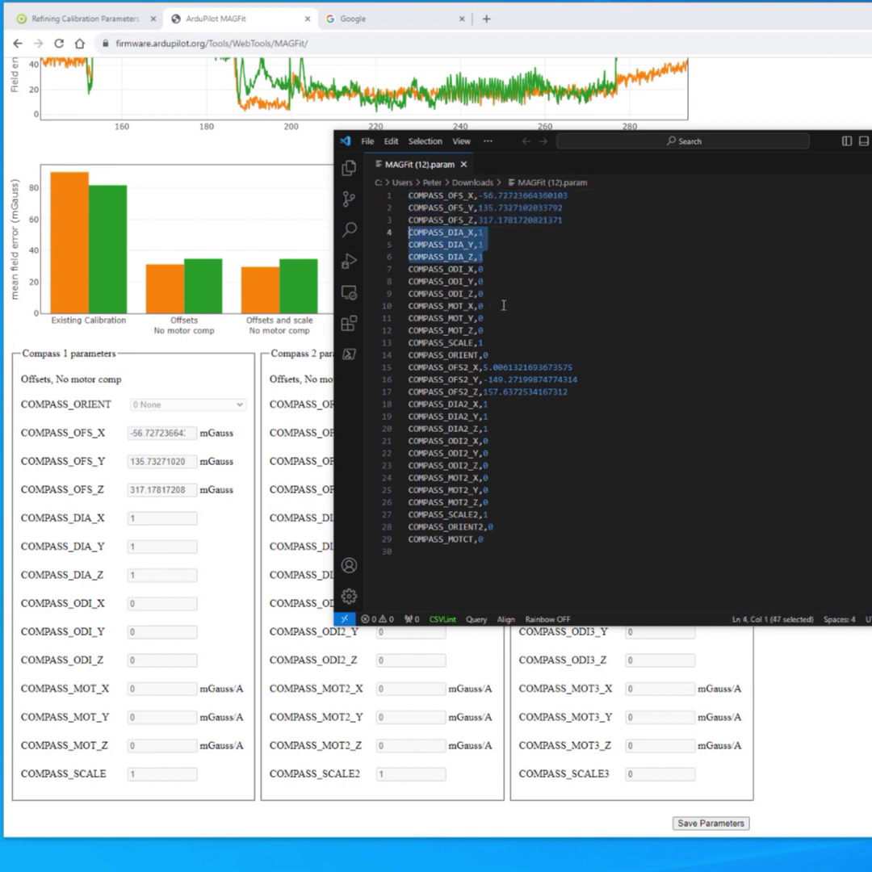
pyautogui.moveTo(484, 294); pyautogui.dragTo(419, 269)
pyautogui.moveTo(483, 331); pyautogui.dragTo(408, 306)
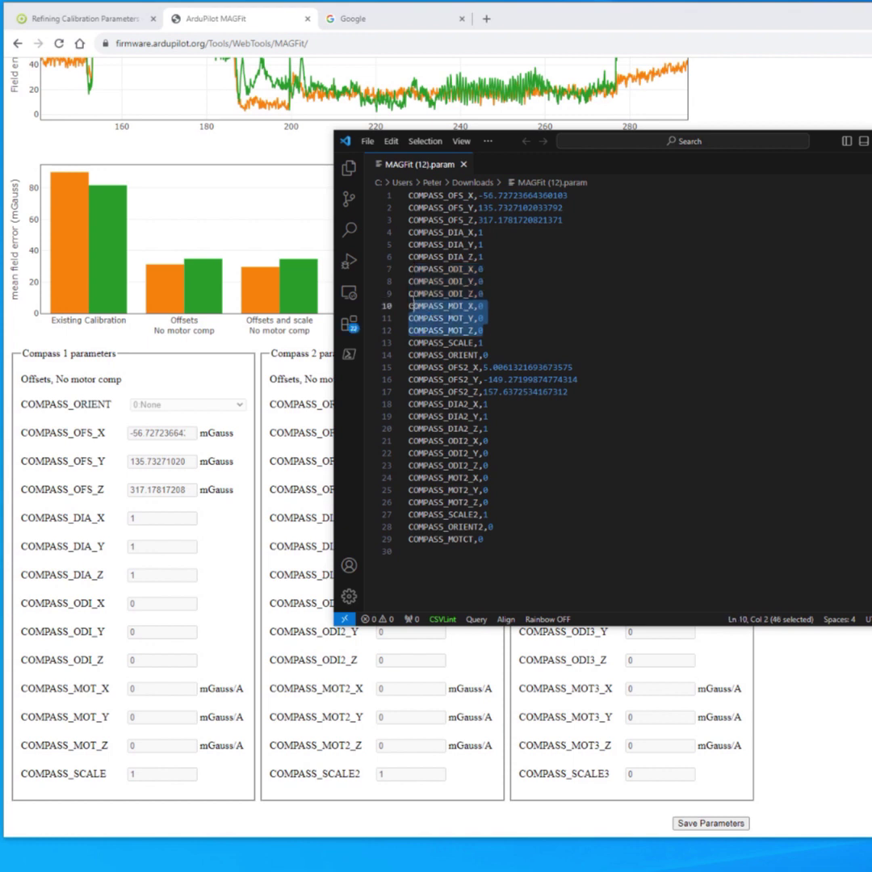
pyautogui.tripleClick(453, 344)
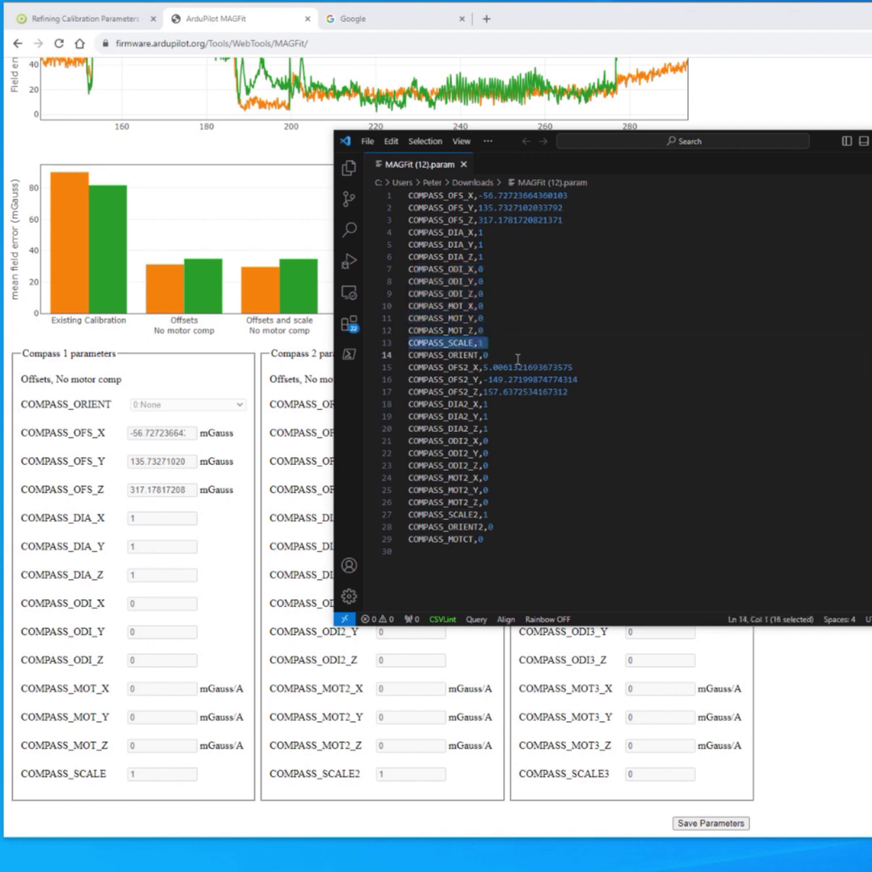
# - Examine the COMPASS_ORIENT, COMPASS_ORIENT2 and Compass 2 offset lines in the saved parameter file
pyautogui.moveTo(488, 355); pyautogui.dragTo(366, 356)
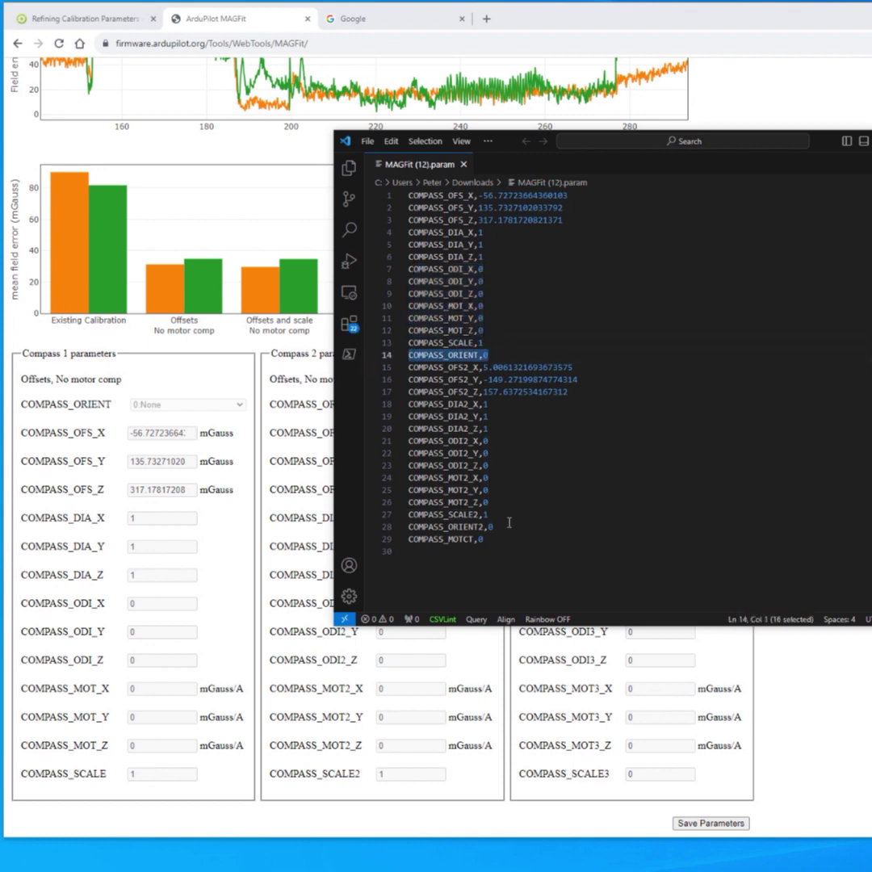
pyautogui.moveTo(493, 526); pyautogui.dragTo(386, 524)
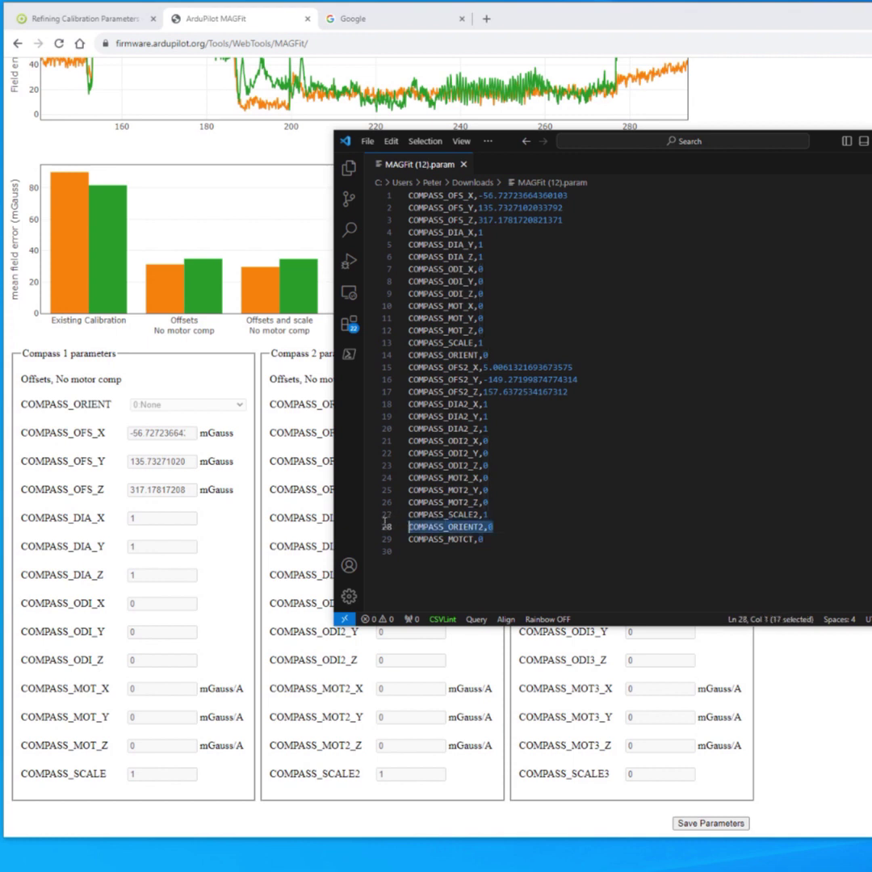
pyautogui.tripleClick(454, 354)
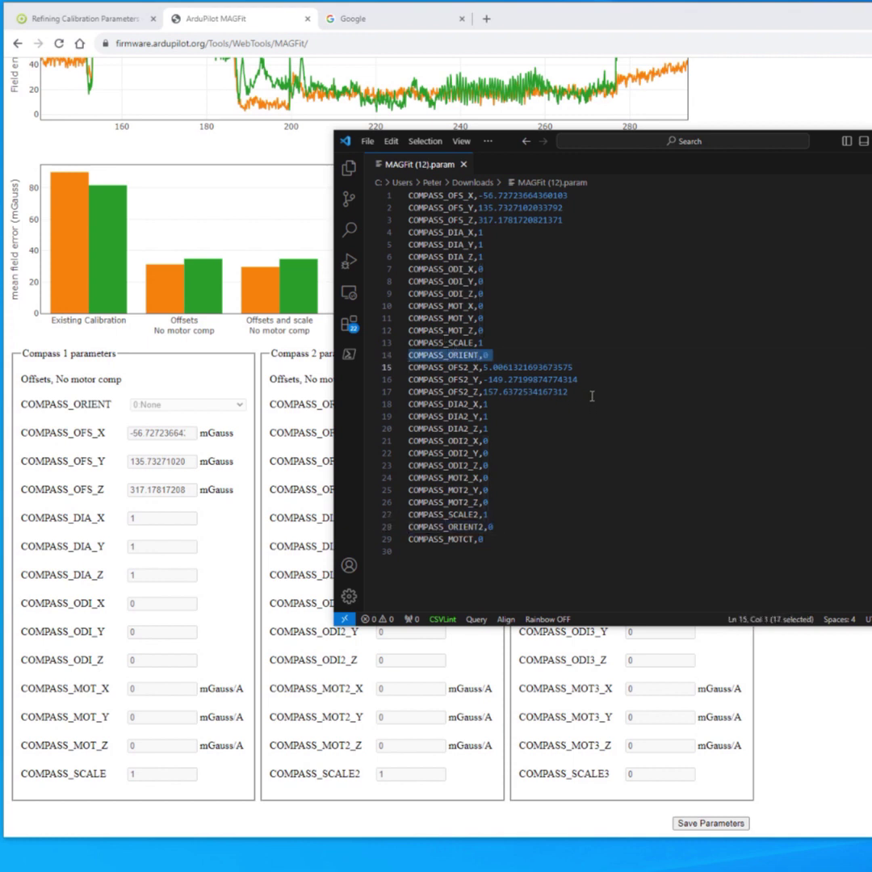
pyautogui.moveTo(585, 395); pyautogui.dragTo(367, 369)
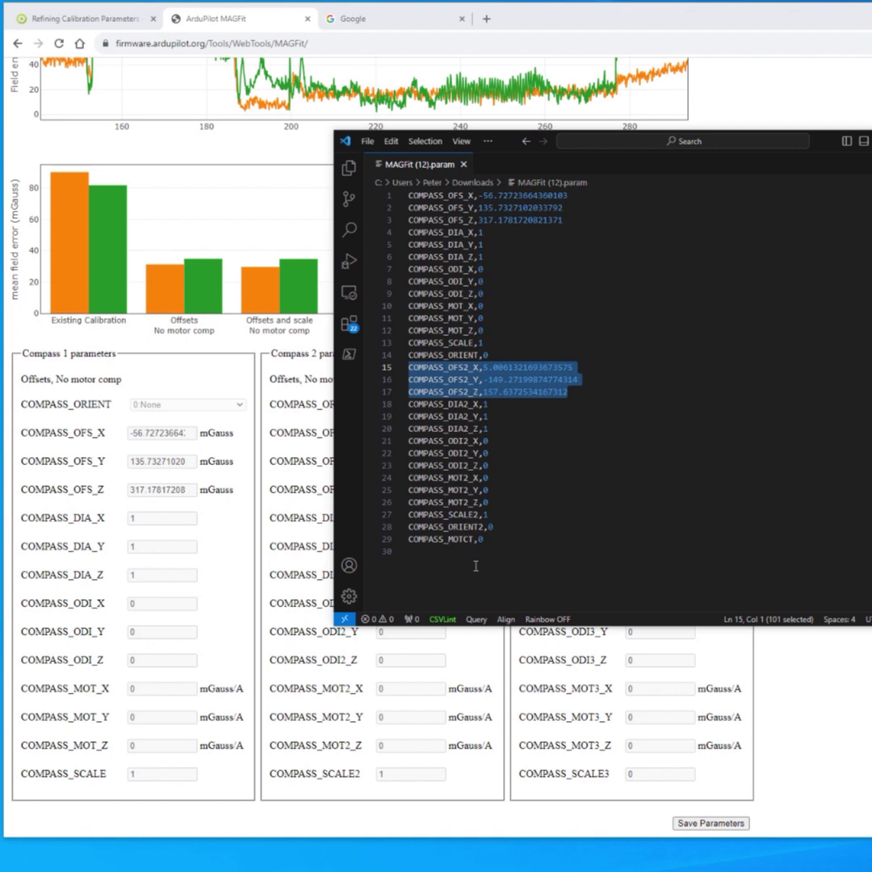
# - Examine the COMPASS_MOTCT line and the full parameter list in the saved MAGFit (12).param file
pyautogui.moveTo(483, 538); pyautogui.dragTo(403, 539)
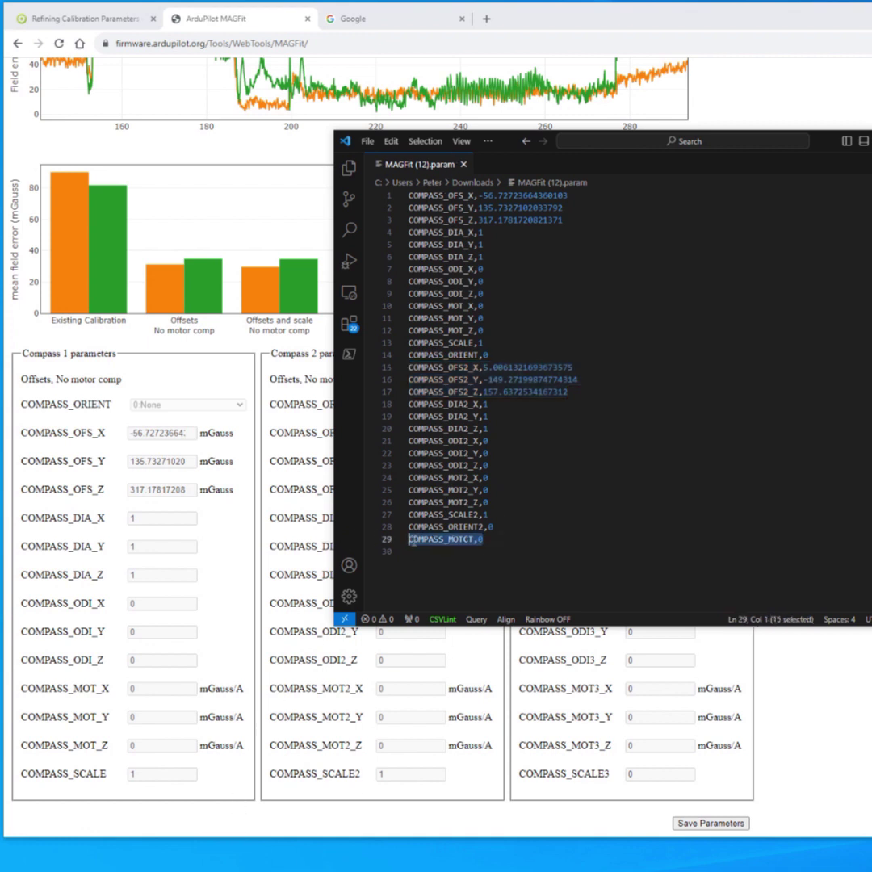
pyautogui.tripleClick(488, 544)
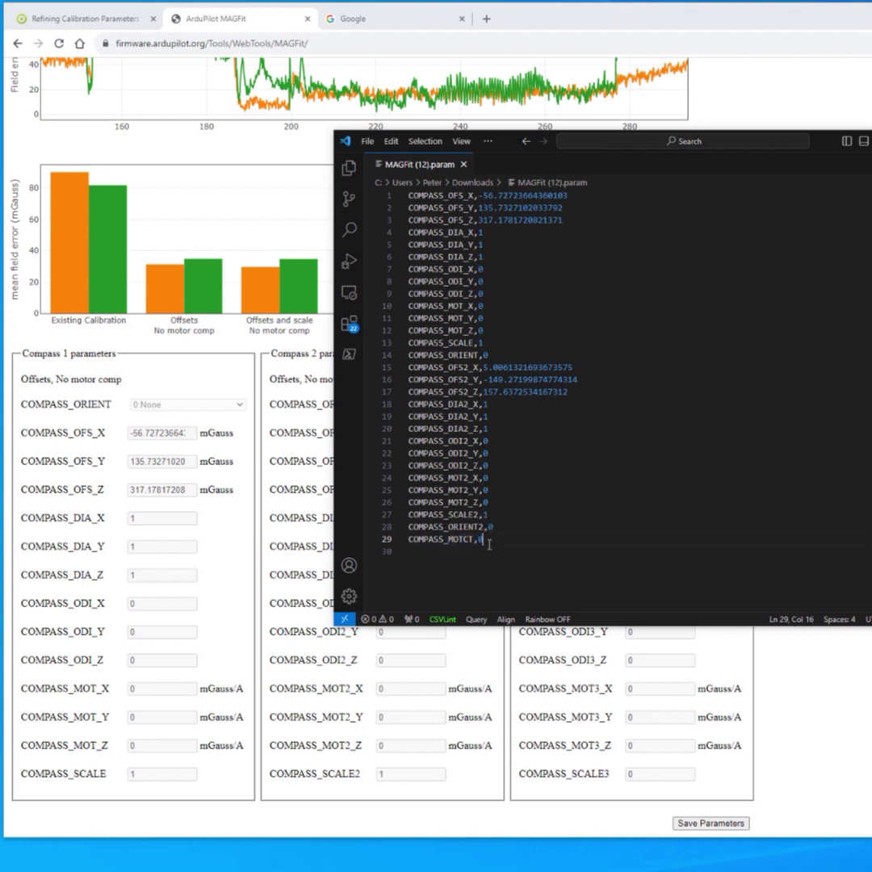
pyautogui.click(474, 534)
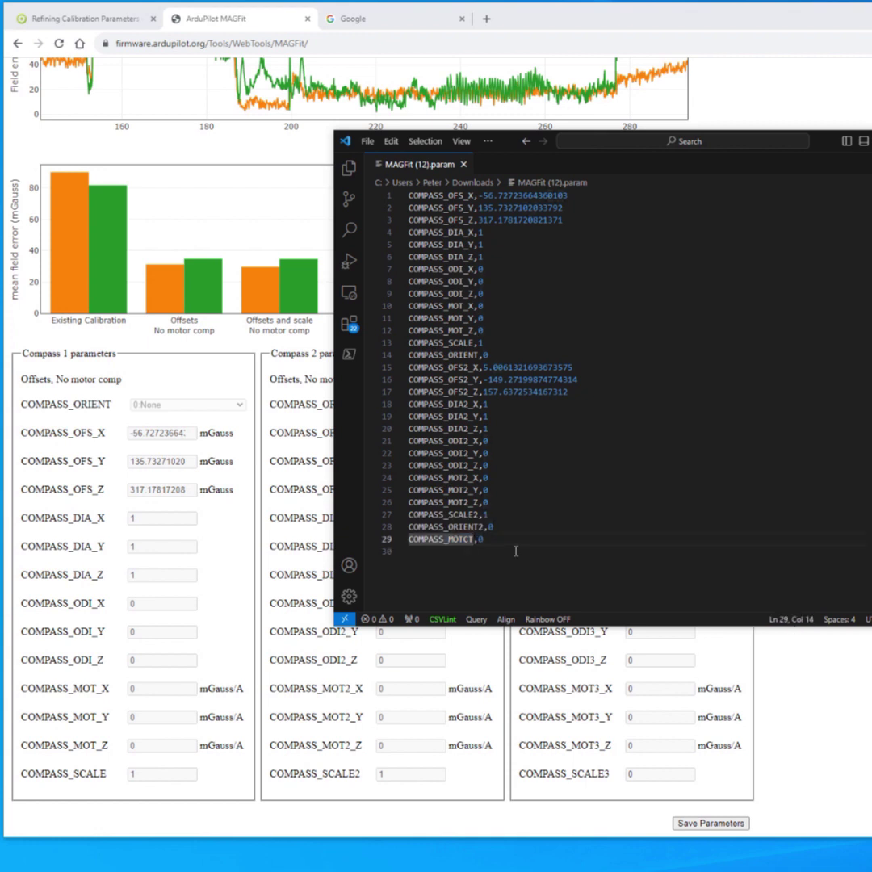
pyautogui.moveTo(515, 550); pyautogui.dragTo(366, 177)
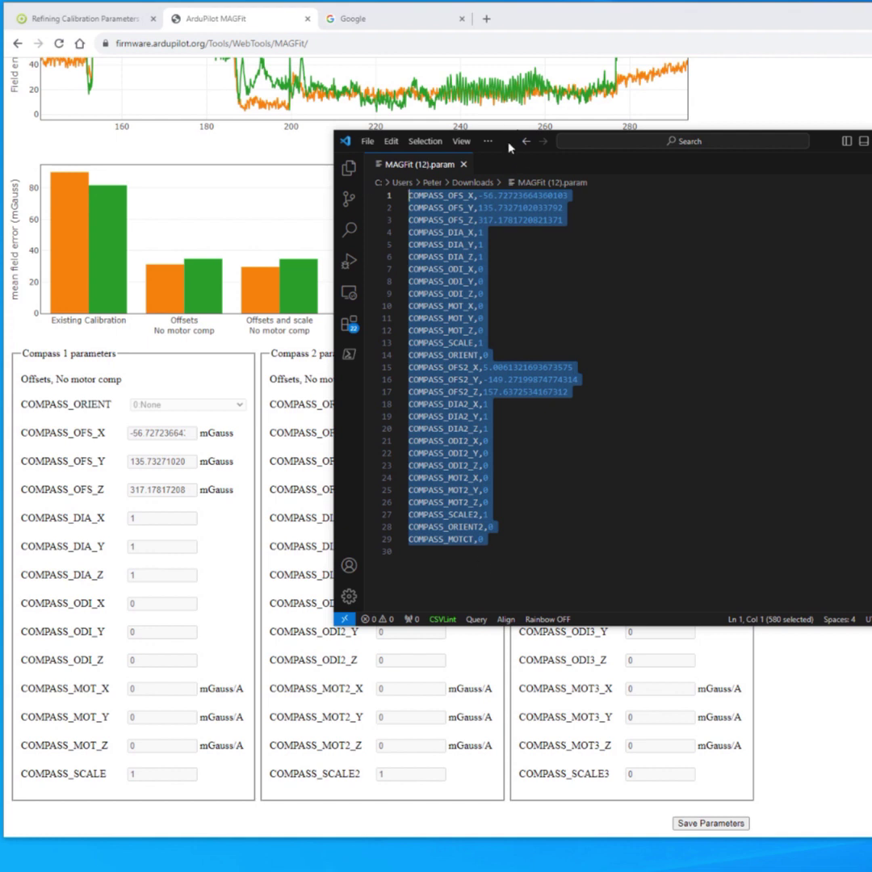
pyautogui.click(520, 489)
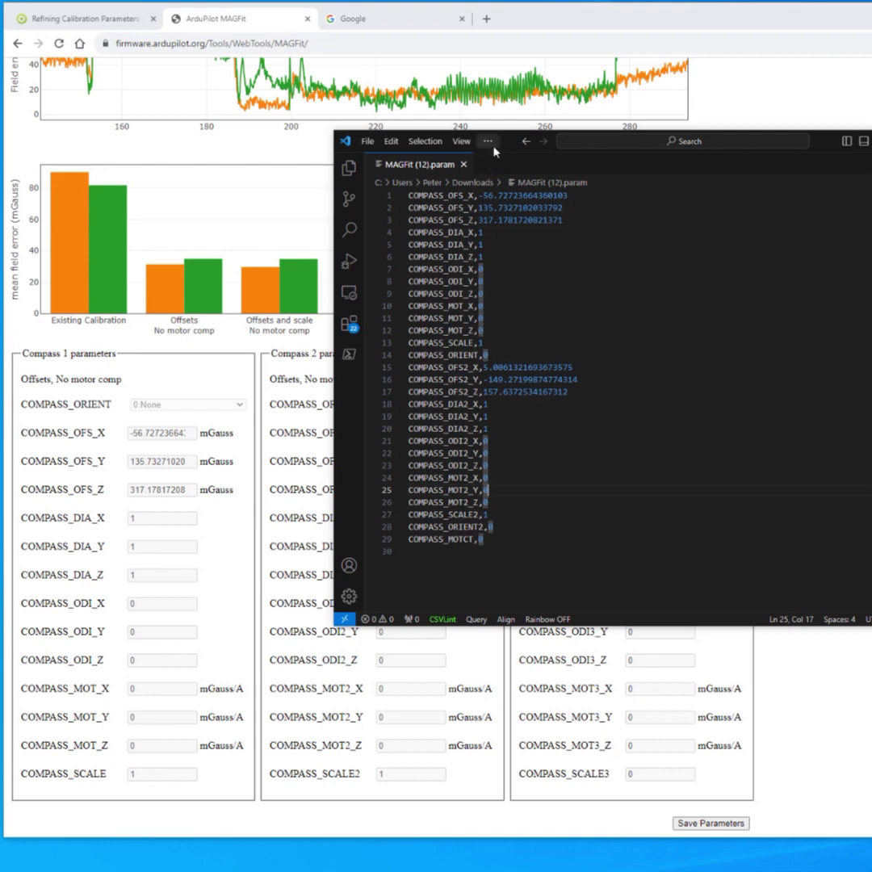
pyautogui.moveTo(509, 152); pyautogui.dragTo(423, 207)
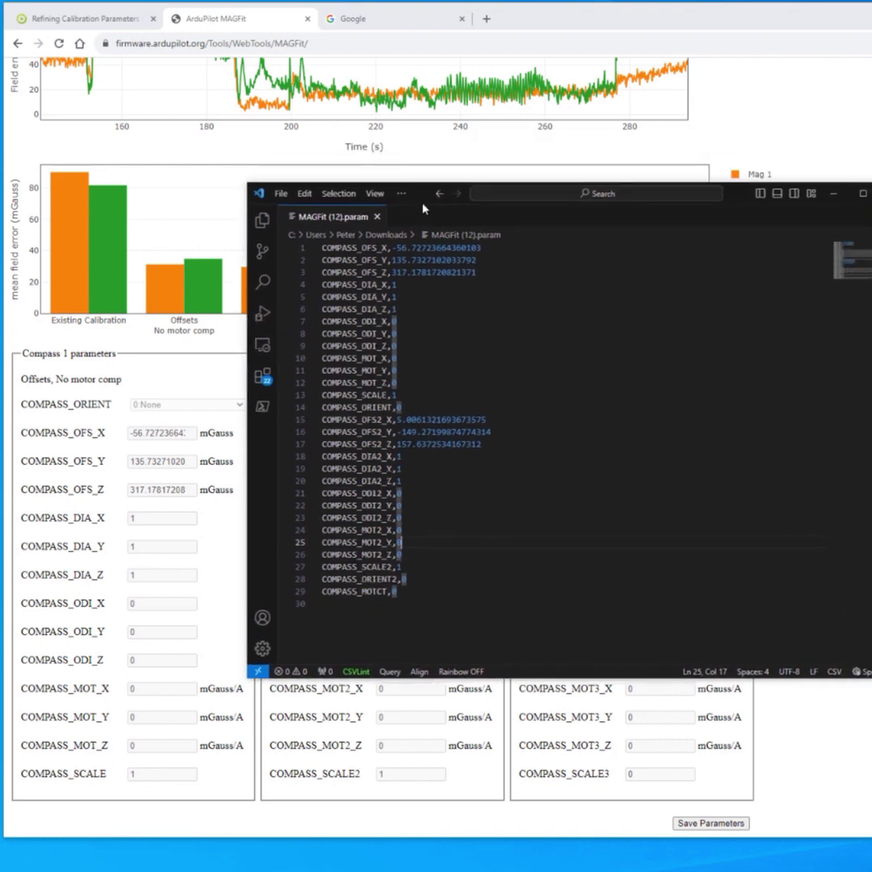
# - Switch back to MAGFit in the browser and review the fit error plots and mean field errors of the calibrations
pyautogui.hotkey('alt', 'Tab')
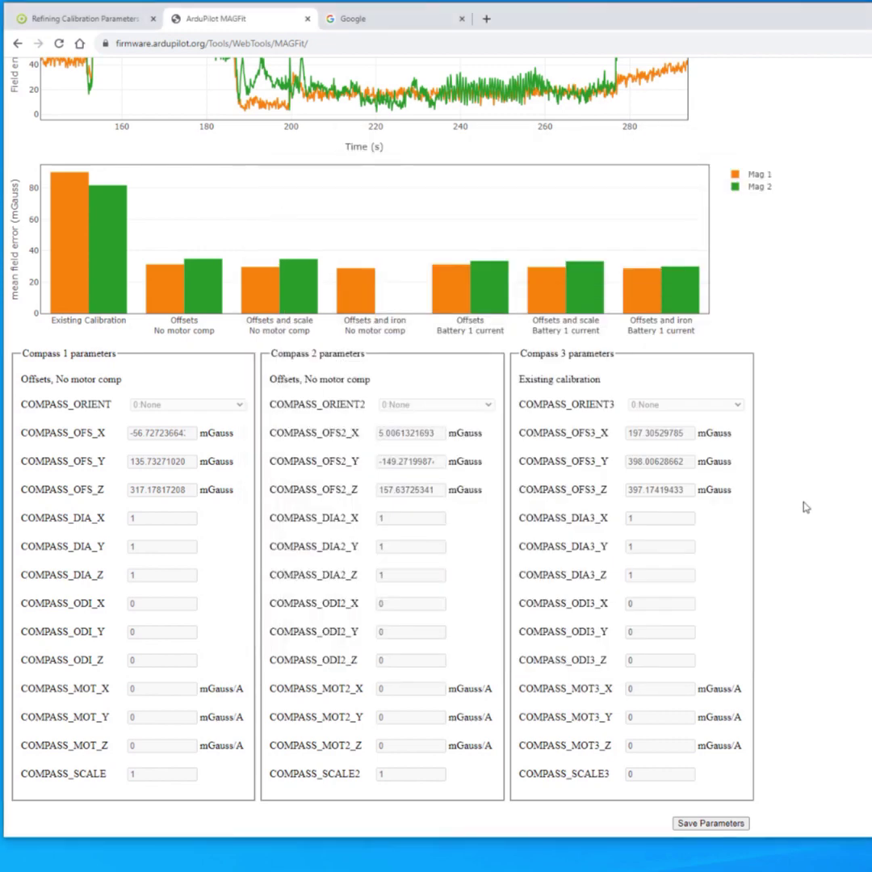
pyautogui.scroll(4, 718, 553)
pyautogui.scroll(-4, 724, 556)
pyautogui.scroll(3, 416, 665)
pyautogui.scroll(5, 379, 659)
pyautogui.scroll(-5, 342, 663)
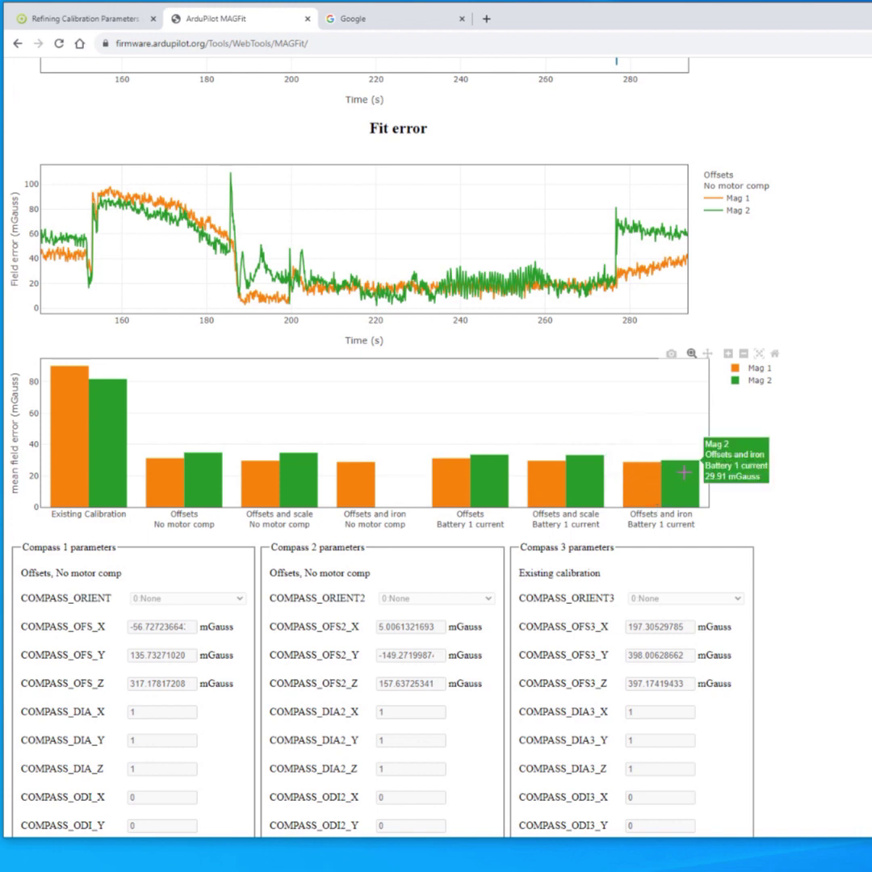
pyautogui.scroll(1, 330, 400)
pyautogui.scroll(15, 330, 400)
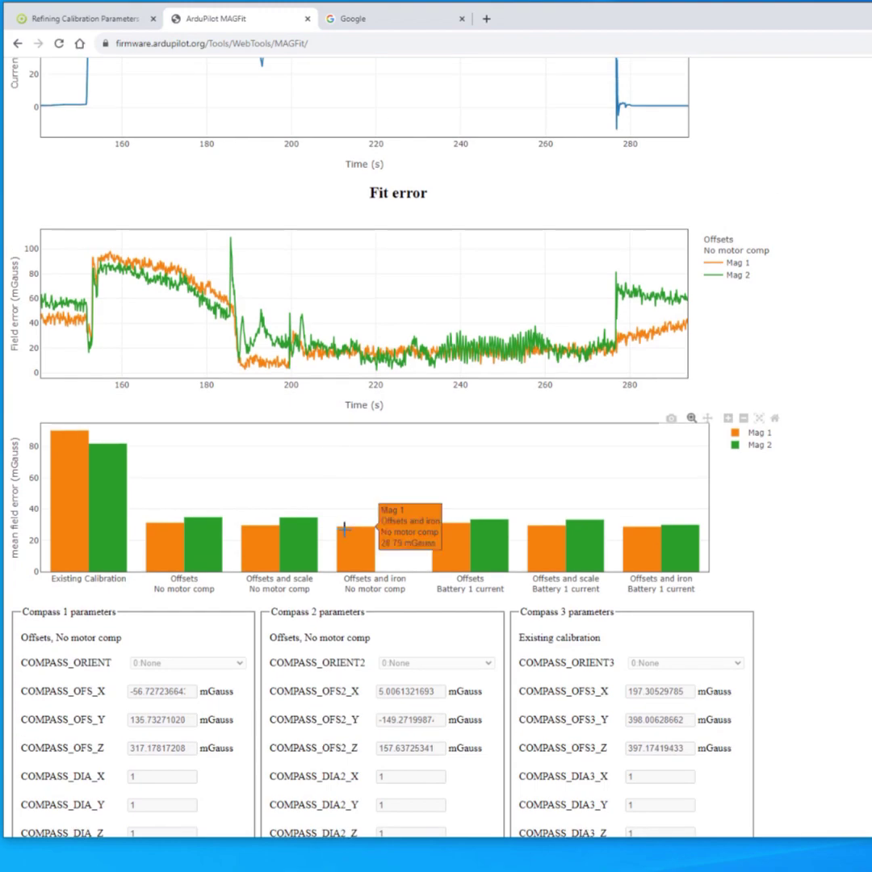
pyautogui.scroll(8, 280, 511)
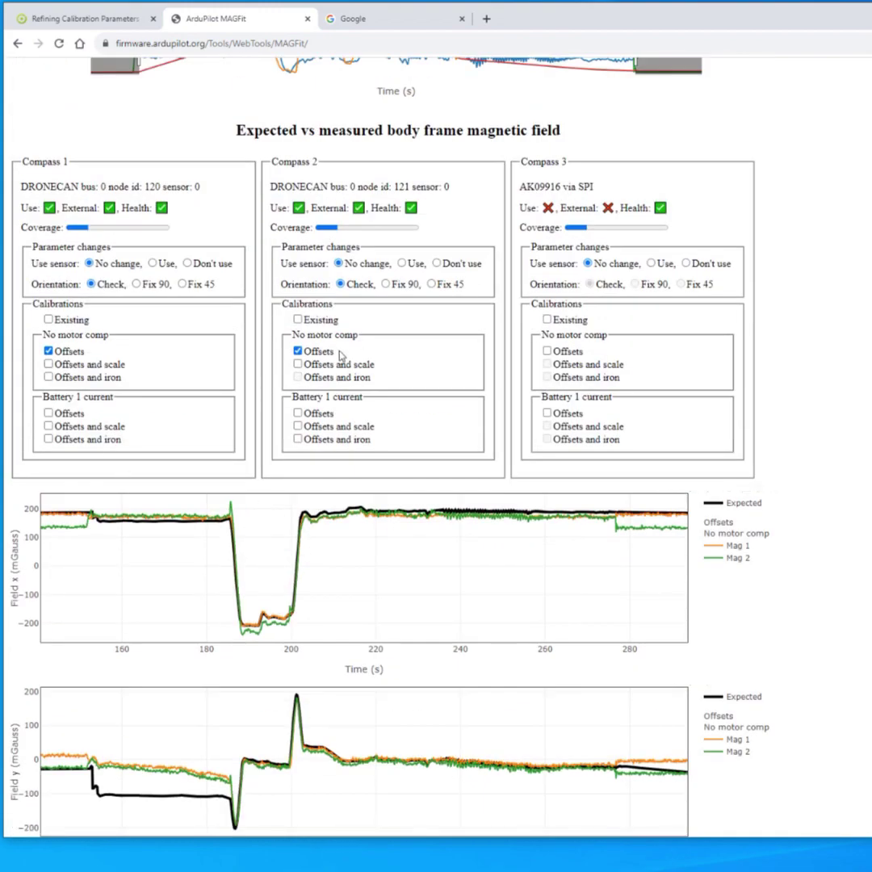
# - Deselect the no-motor-compensation Offsets calibration for Compass 1 and Compass 2
pyautogui.scroll(1, 452, 505)
pyautogui.scroll(1, 454, 506)
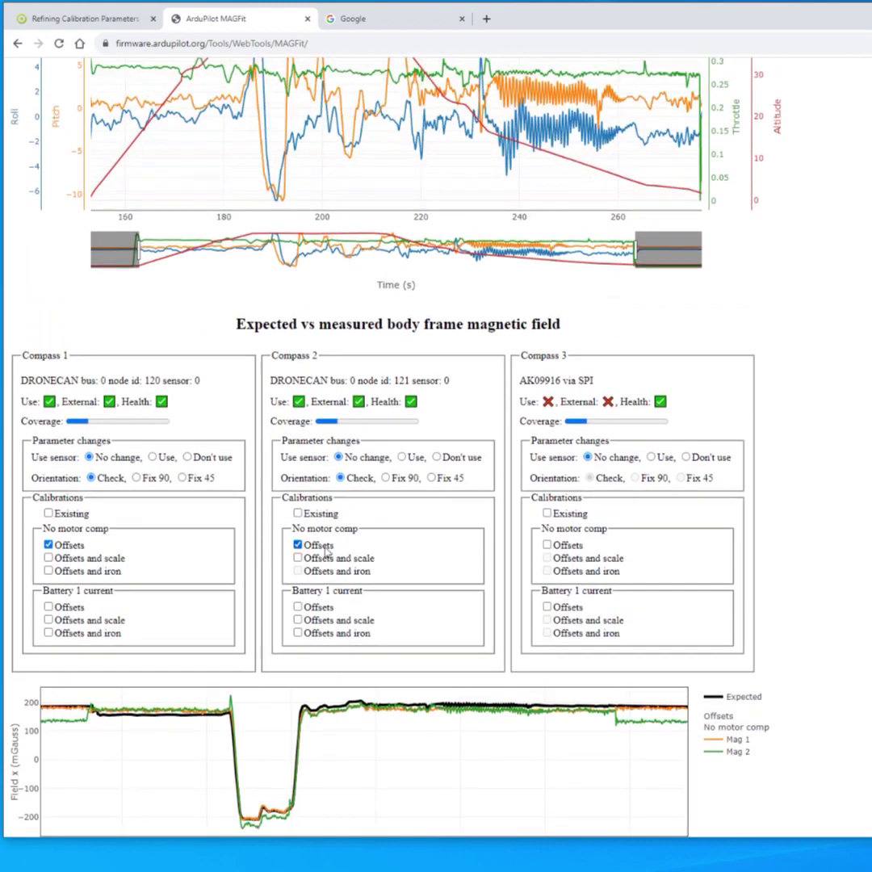
pyautogui.click(298, 544)
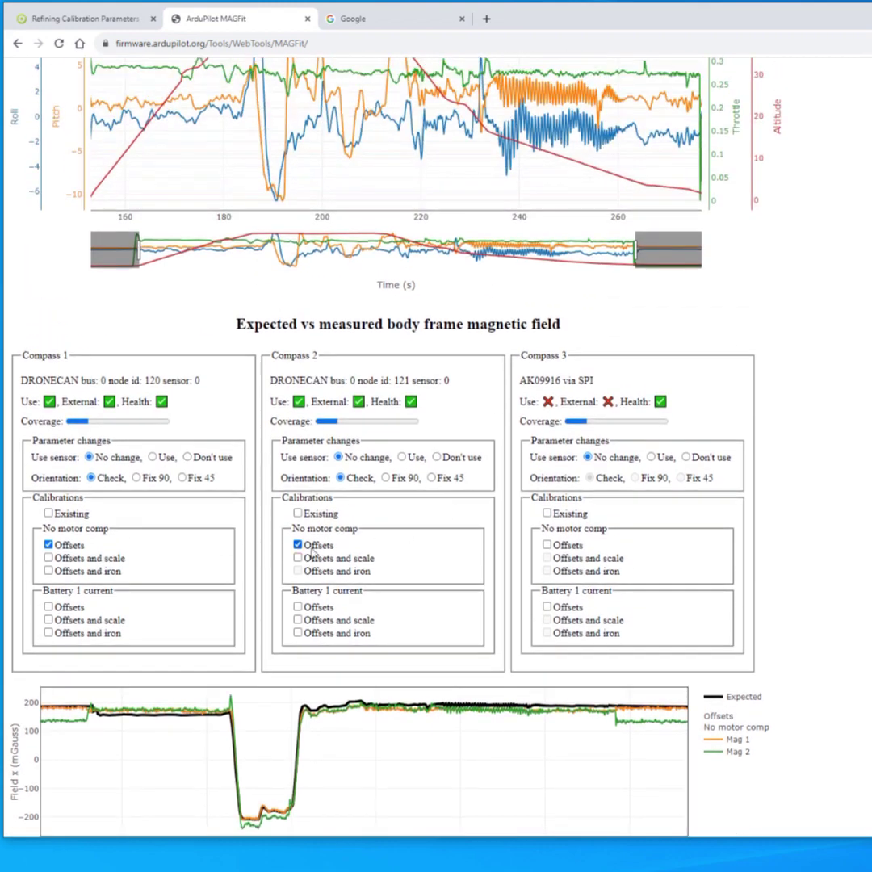
pyautogui.click(72, 547)
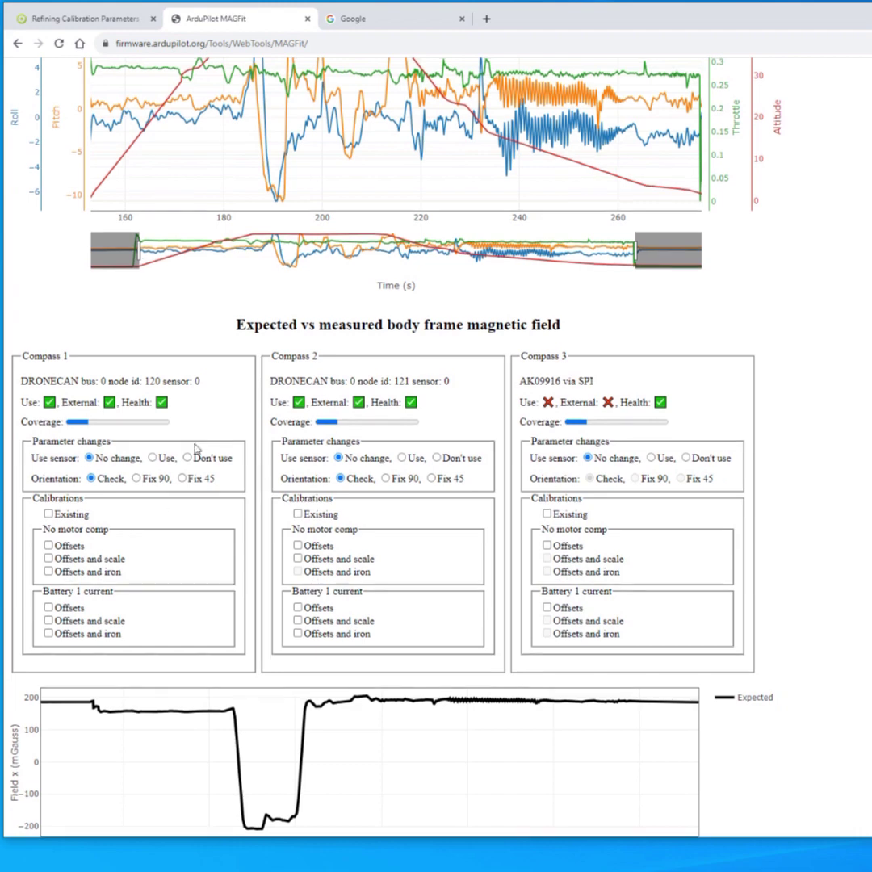
# - Reload the MAGFit page, load the BadAxis.bin log and acknowledge the compass orientation warning
pyautogui.scroll(3, 202, 445)
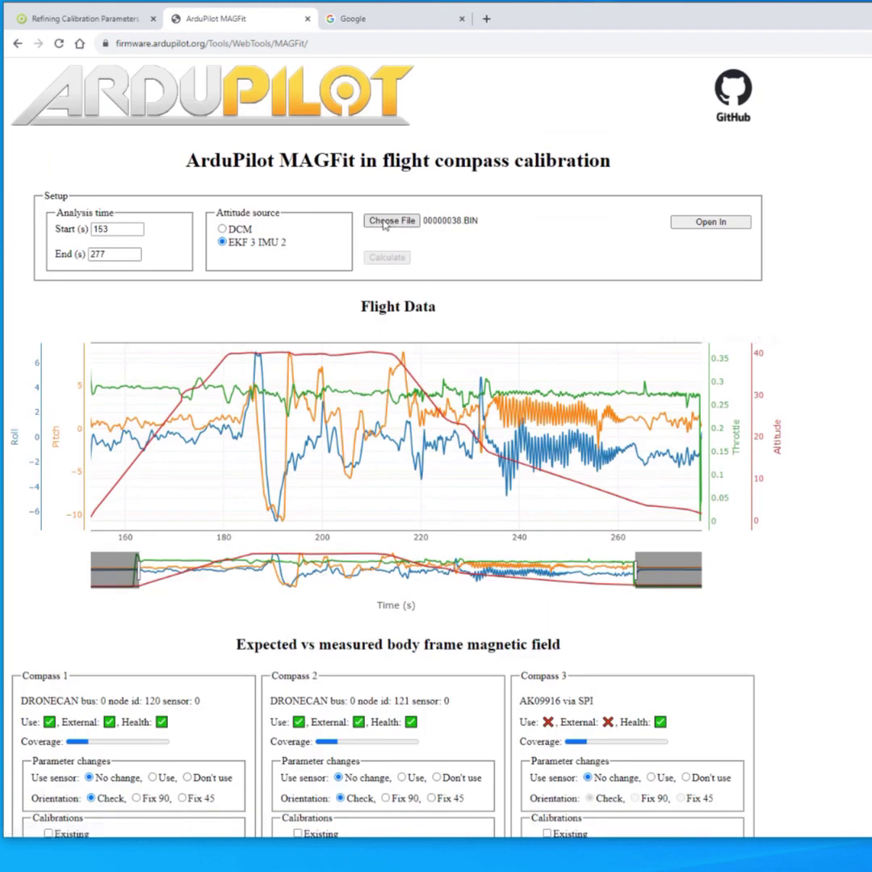
pyautogui.press('F5')
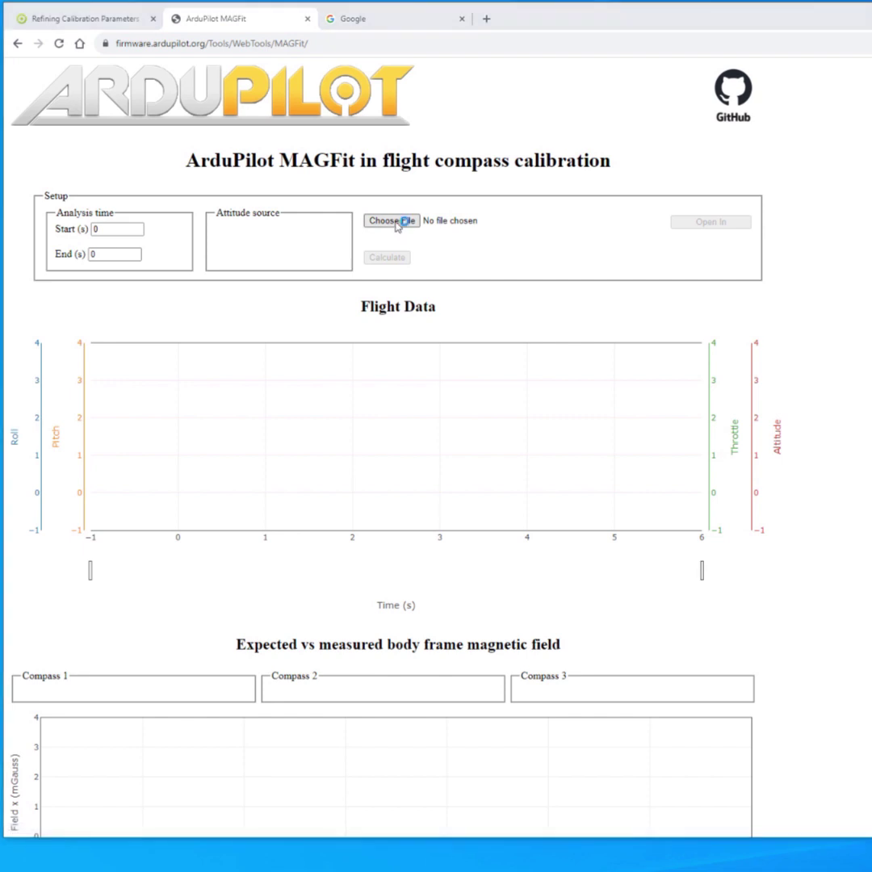
pyautogui.click(391, 221)
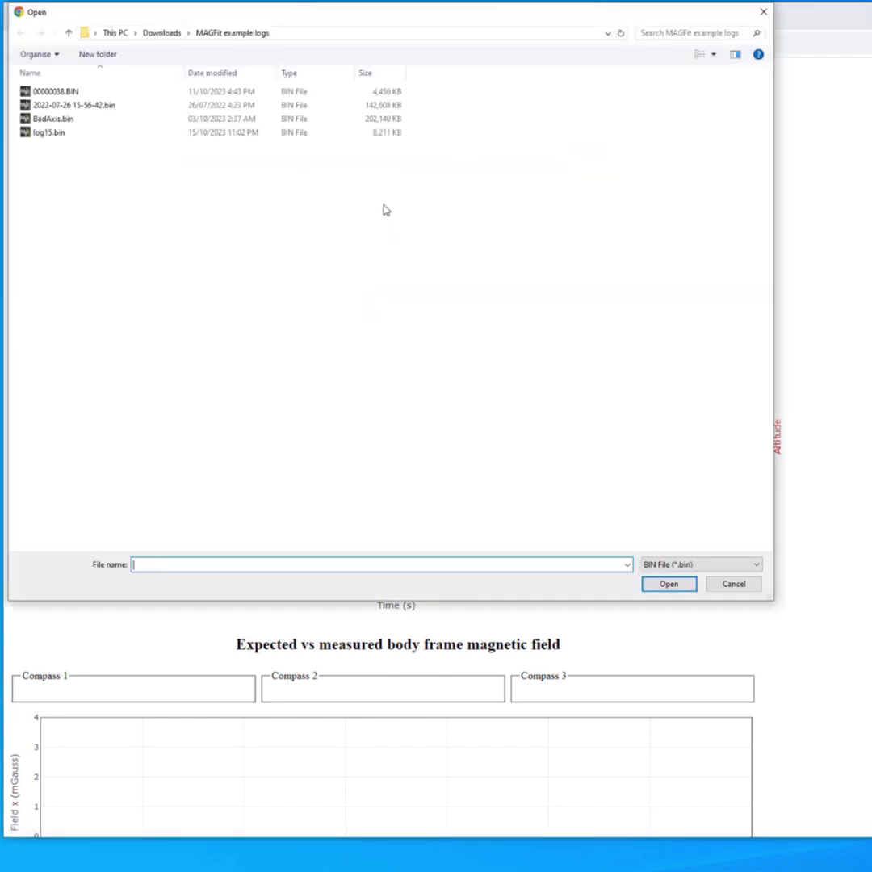
pyautogui.doubleClick(203, 123)
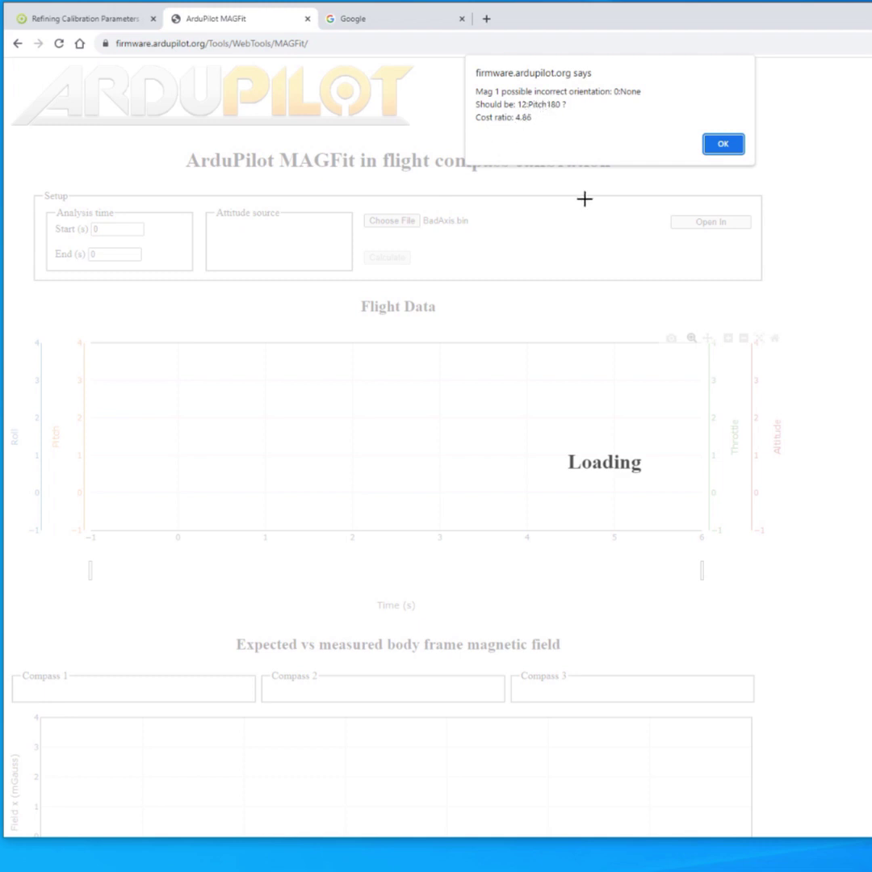
pyautogui.click(723, 143)
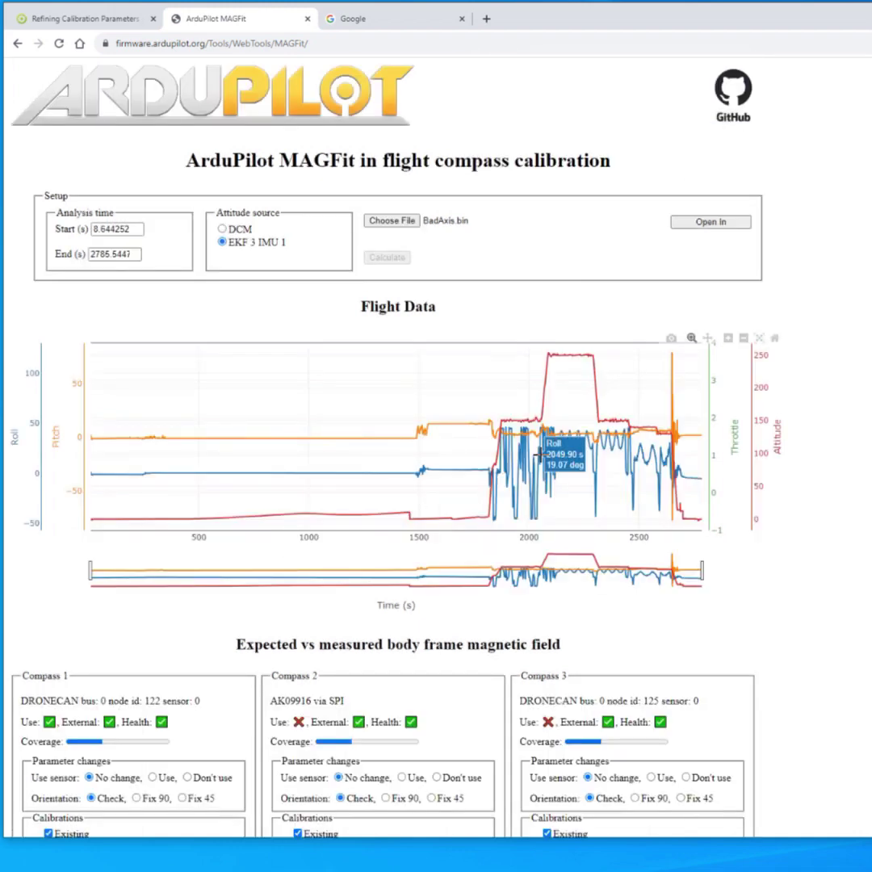
# - Limit the analysis time to the flight from 1784 to 2721 s, recalculate and acknowledge the orientation warning
pyautogui.scroll(-1, 662, 256)
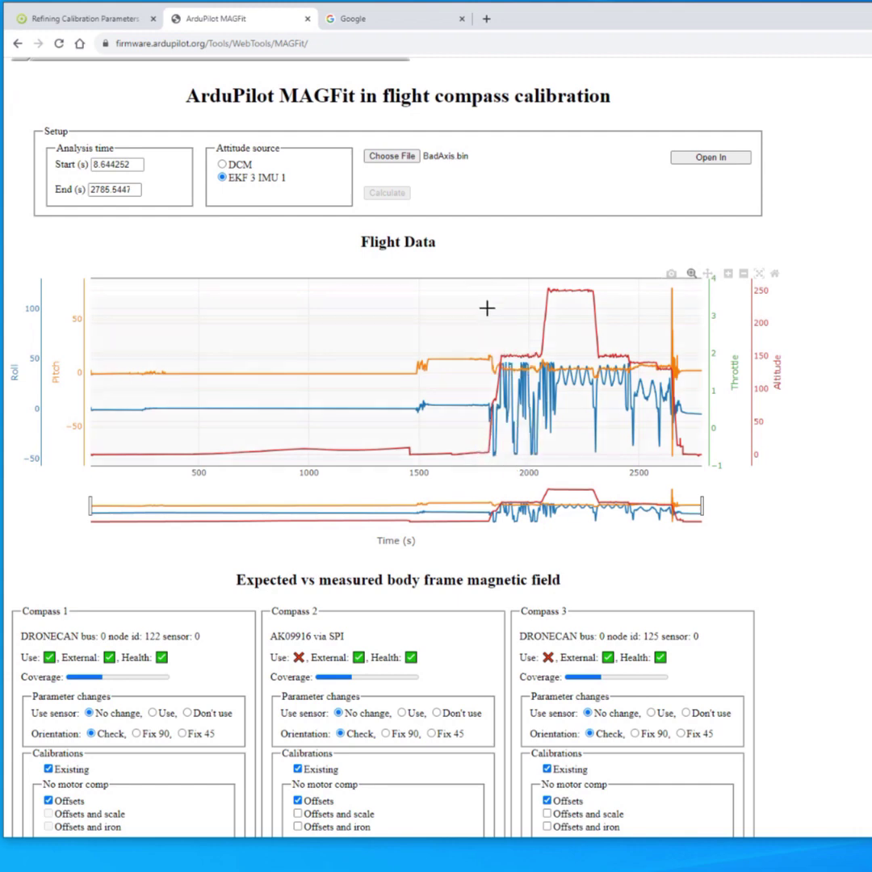
pyautogui.moveTo(487, 305); pyautogui.dragTo(688, 493)
pyautogui.click(386, 192)
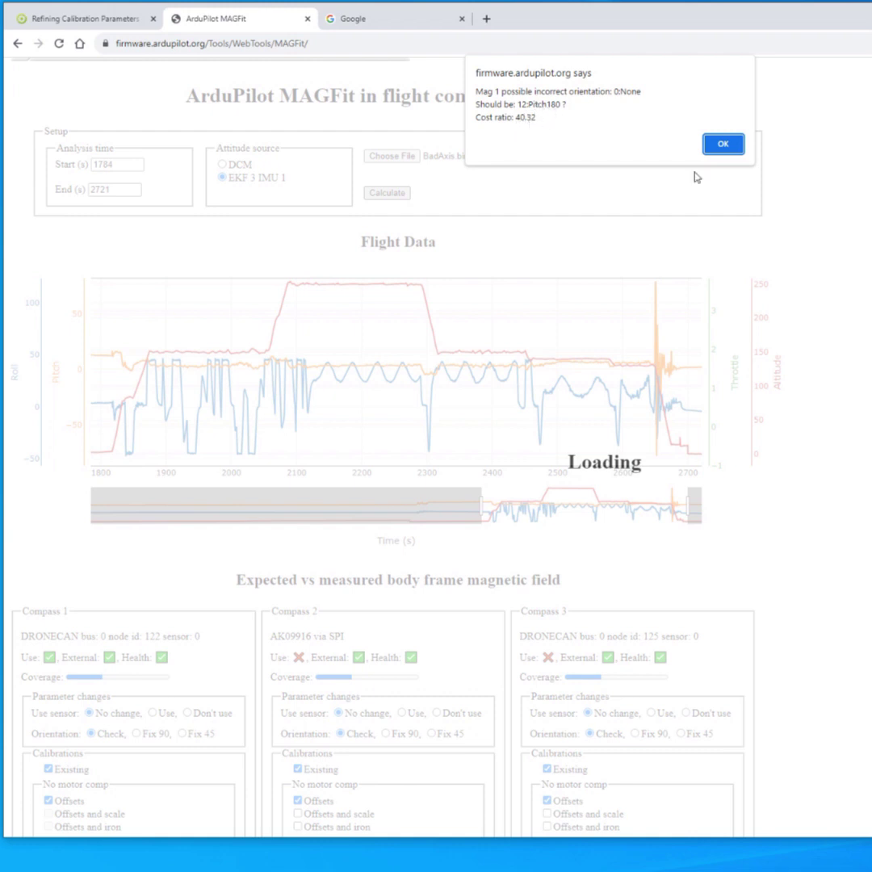
pyautogui.click(723, 144)
# - Plot only Compass 1's Existing calibration by deselecting Existing and Offsets for Compasses 2 and 3 and Offsets for Compass 1
pyautogui.scroll(-2, 547, 386)
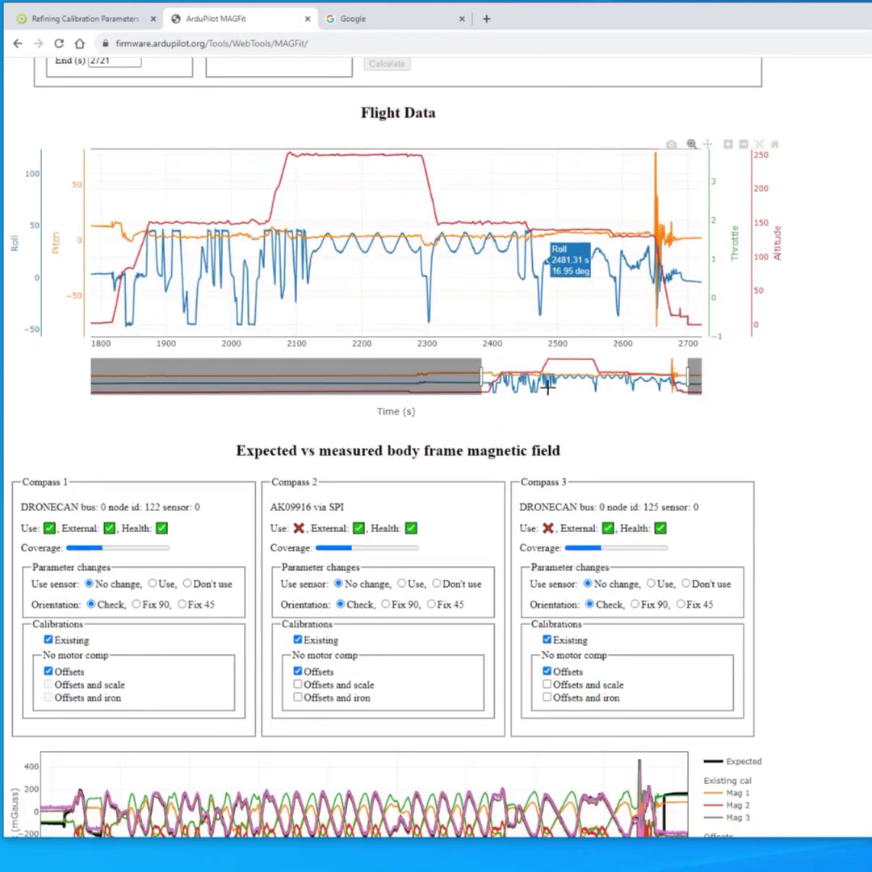
pyautogui.scroll(-6, 547, 387)
pyautogui.scroll(2, 547, 388)
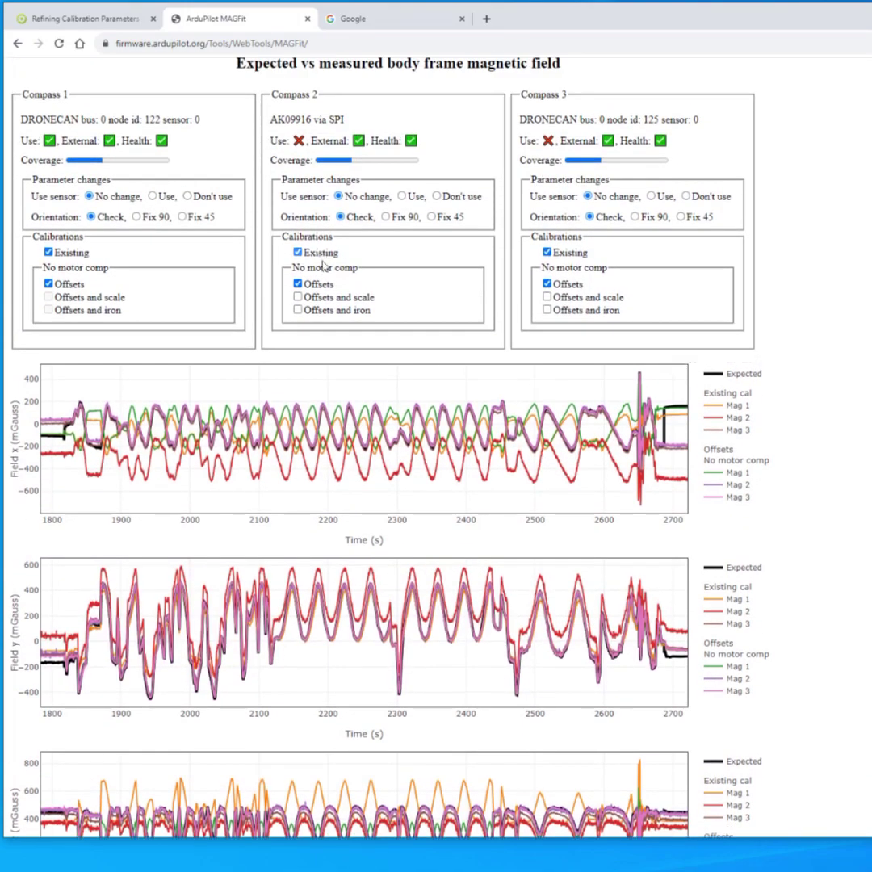
pyautogui.click(297, 251)
pyautogui.click(298, 284)
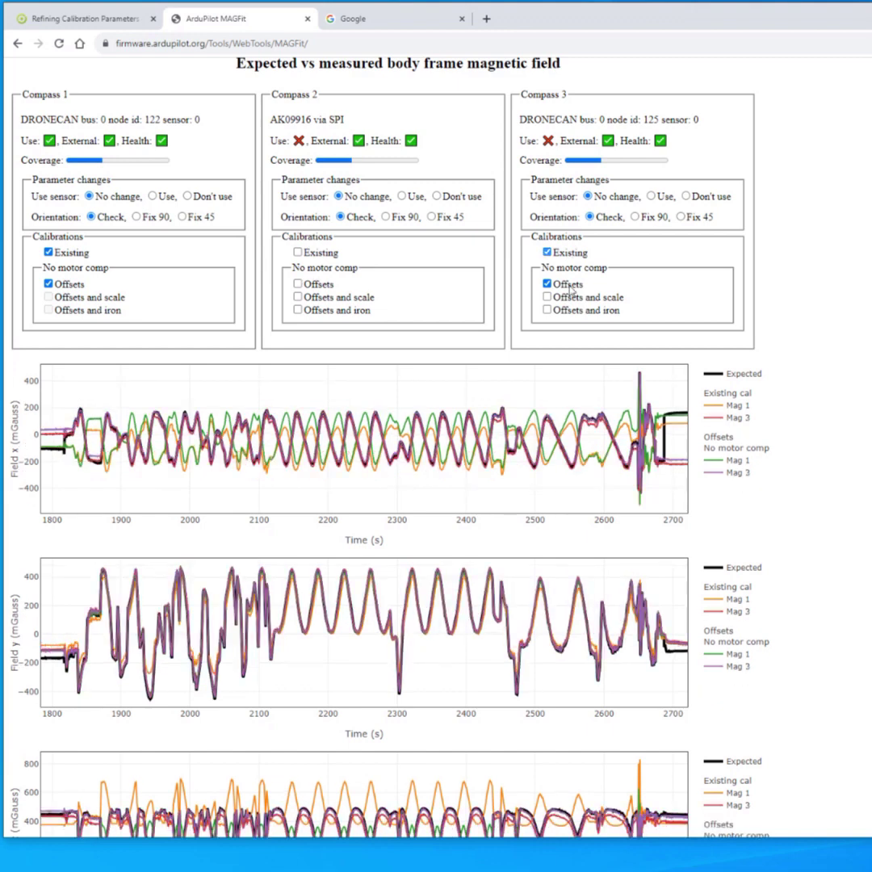
pyautogui.click(568, 254)
pyautogui.click(568, 285)
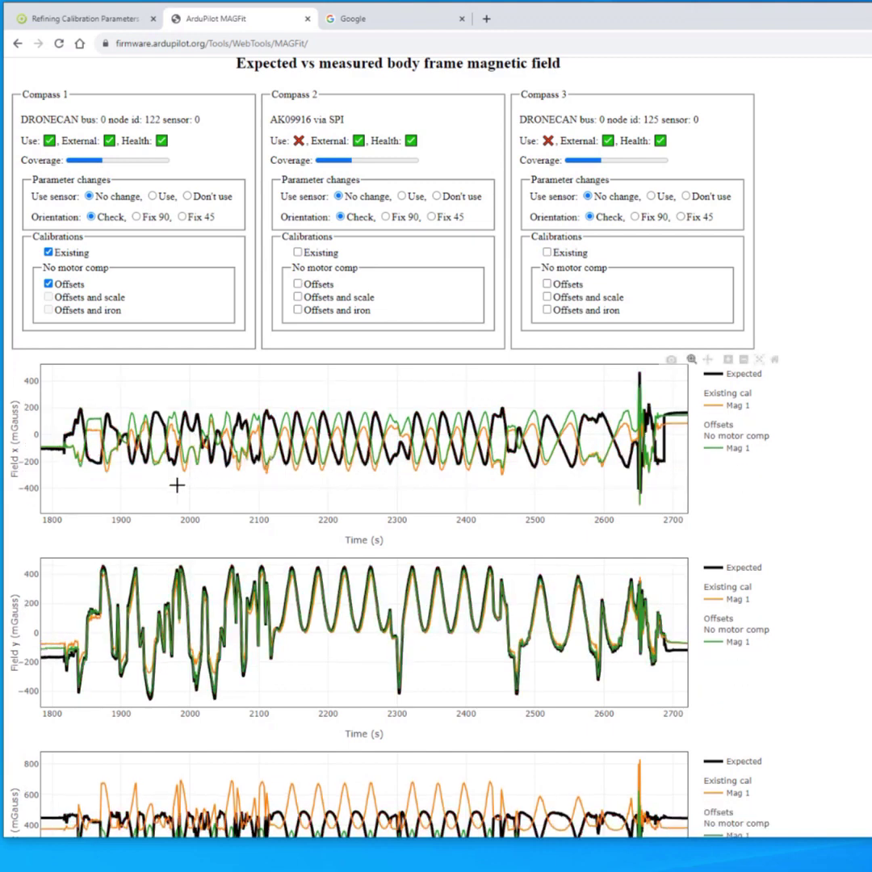
pyautogui.click(67, 289)
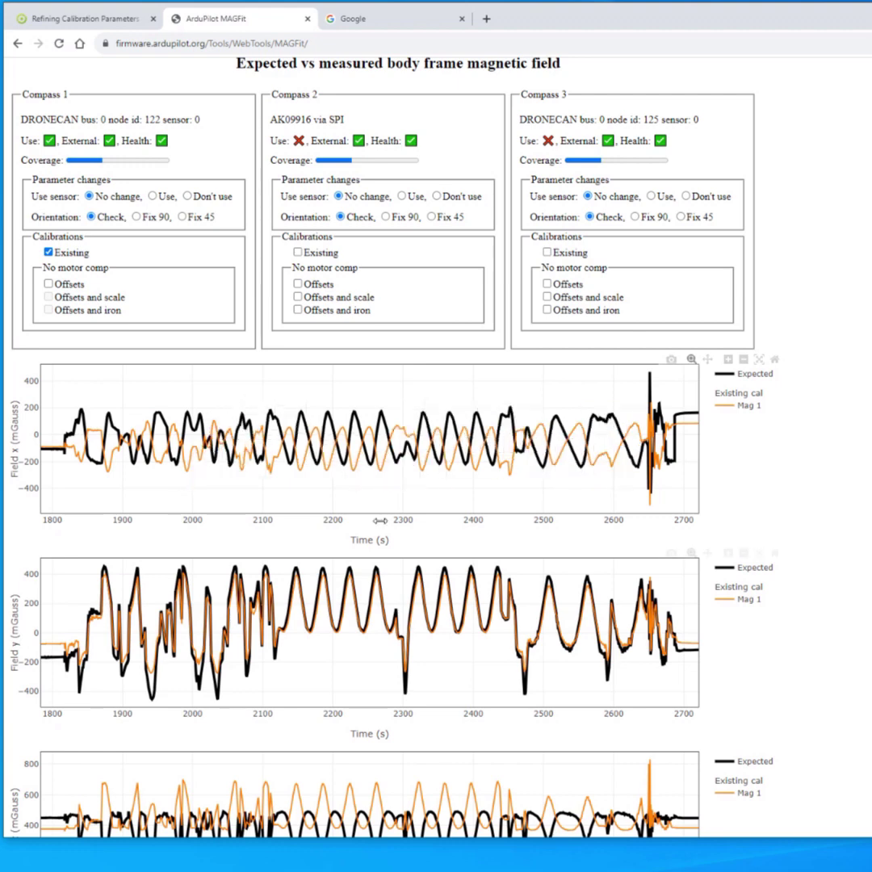
# - Compare Compass 1's existing calibration with the expected field on each axis and set its orientation option to Fix 90
pyautogui.scroll(-2, 379, 521)
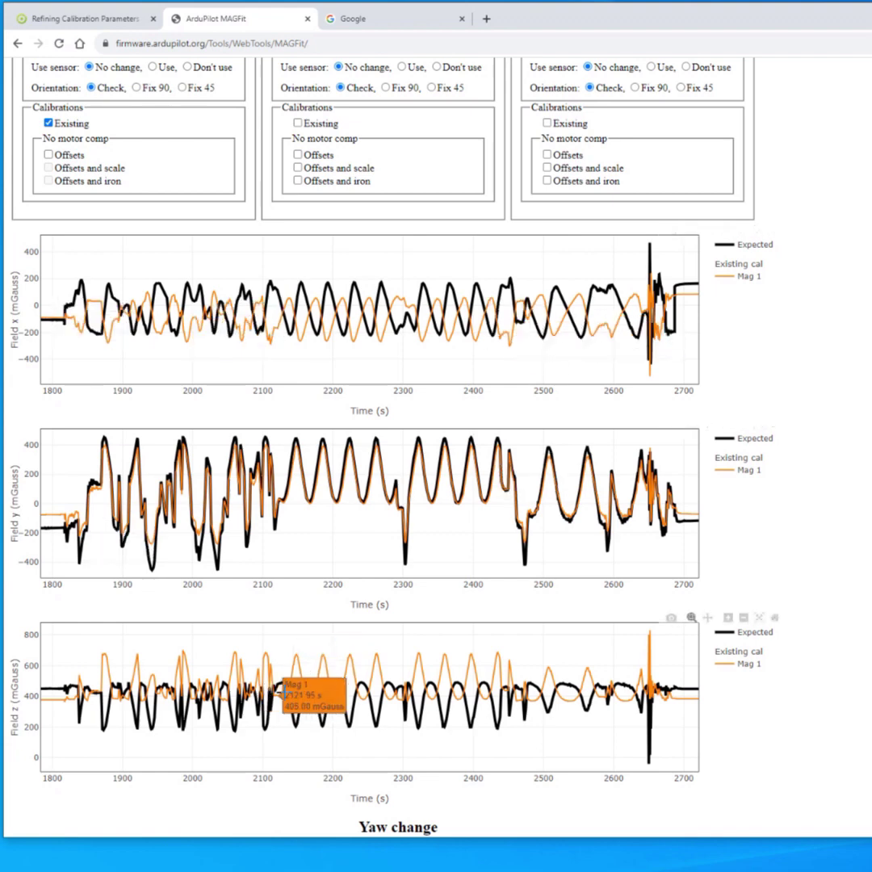
pyautogui.scroll(5, 266, 694)
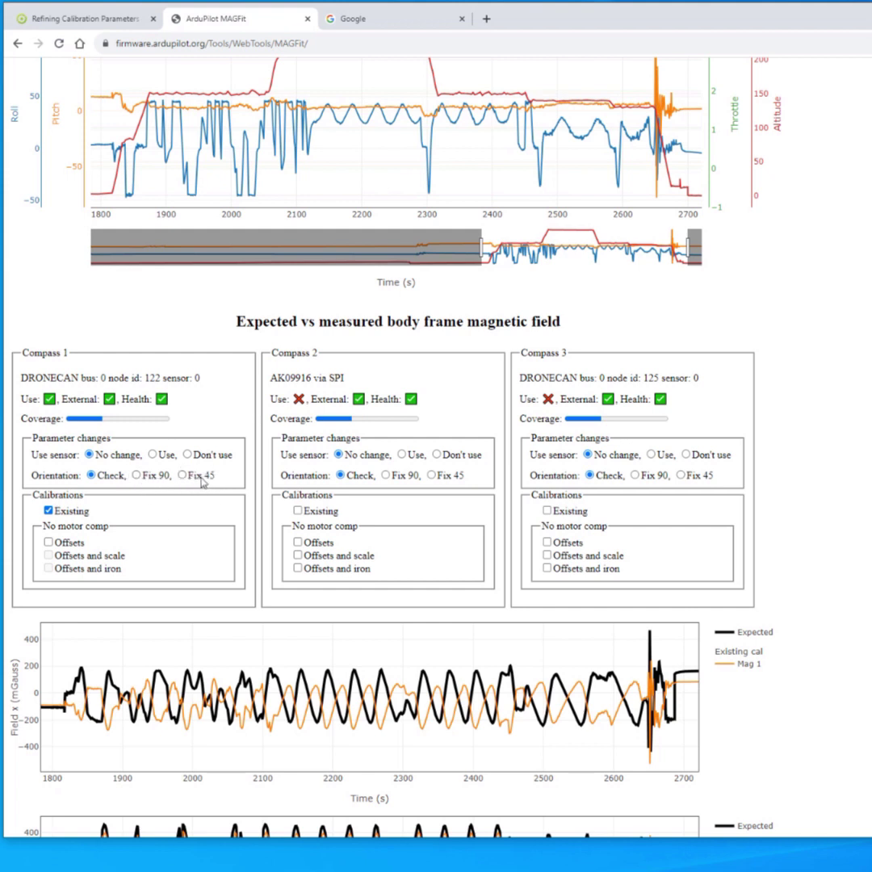
pyautogui.click(138, 475)
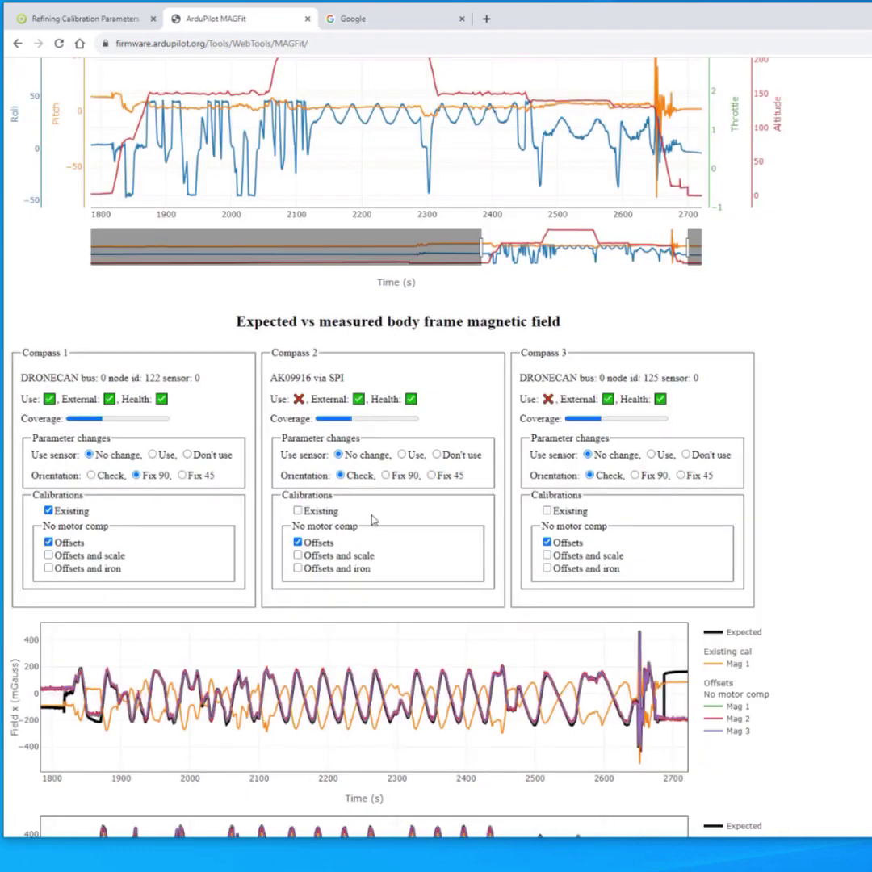
# - Plot only Compass 1's Offsets calibration against the expected field, deselecting its Existing calibration and the Offsets of Compasses 2 and 3
pyautogui.scroll(-2, 371, 514)
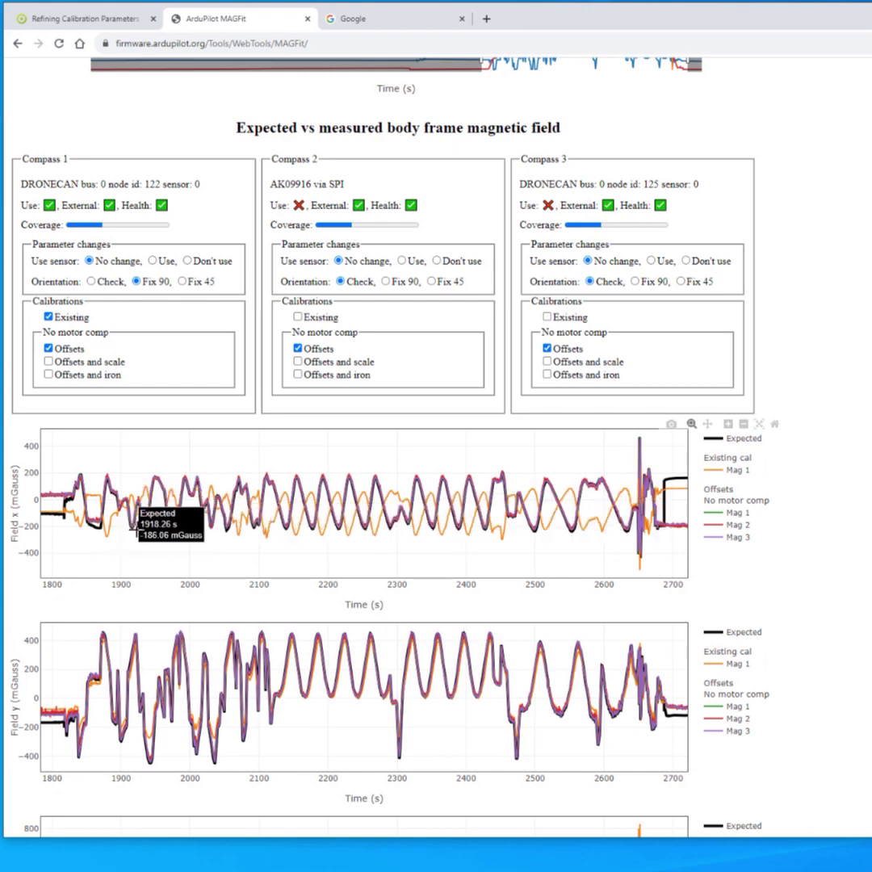
pyautogui.click(70, 319)
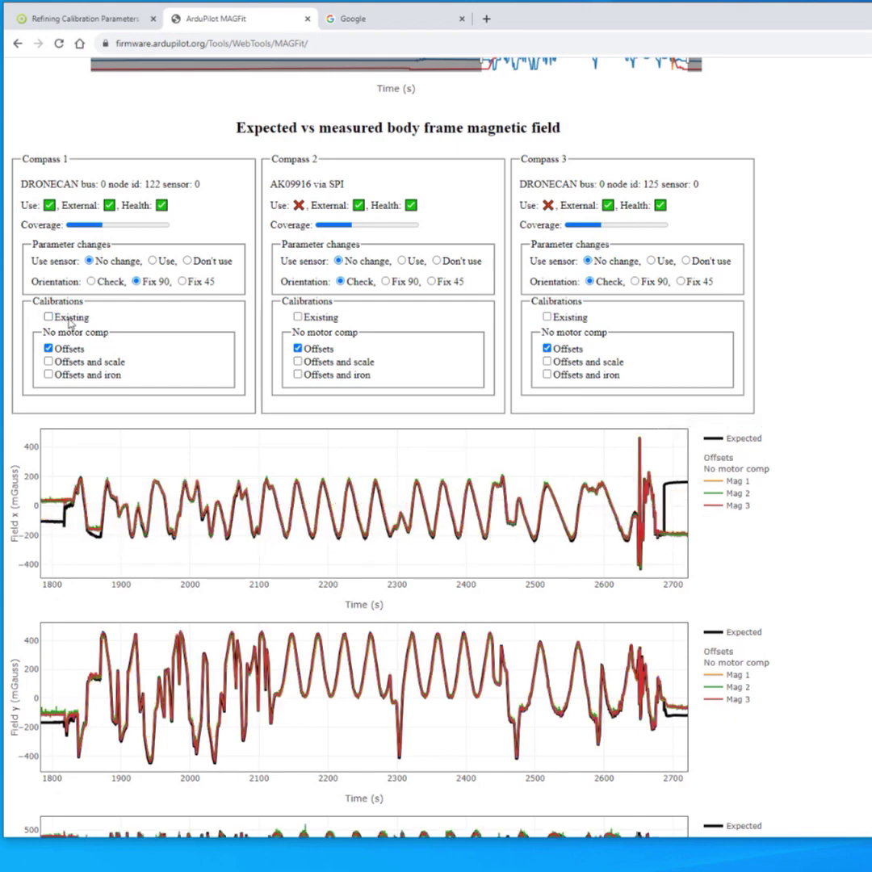
pyautogui.scroll(-1, 350, 672)
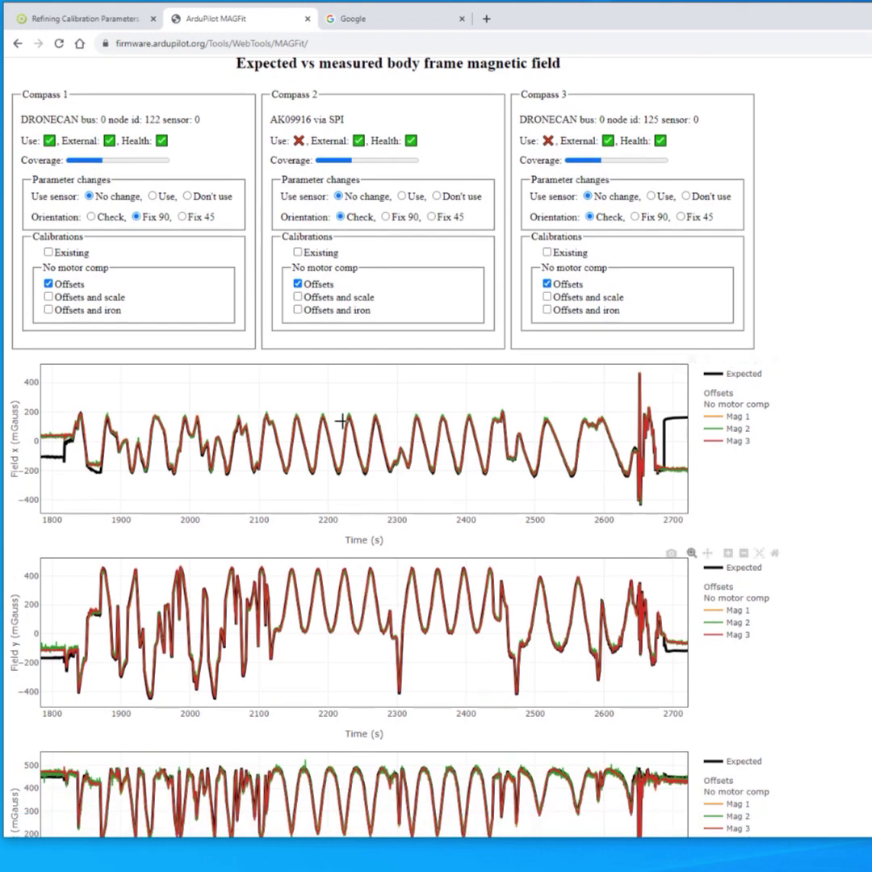
pyautogui.click(298, 284)
pyautogui.click(548, 284)
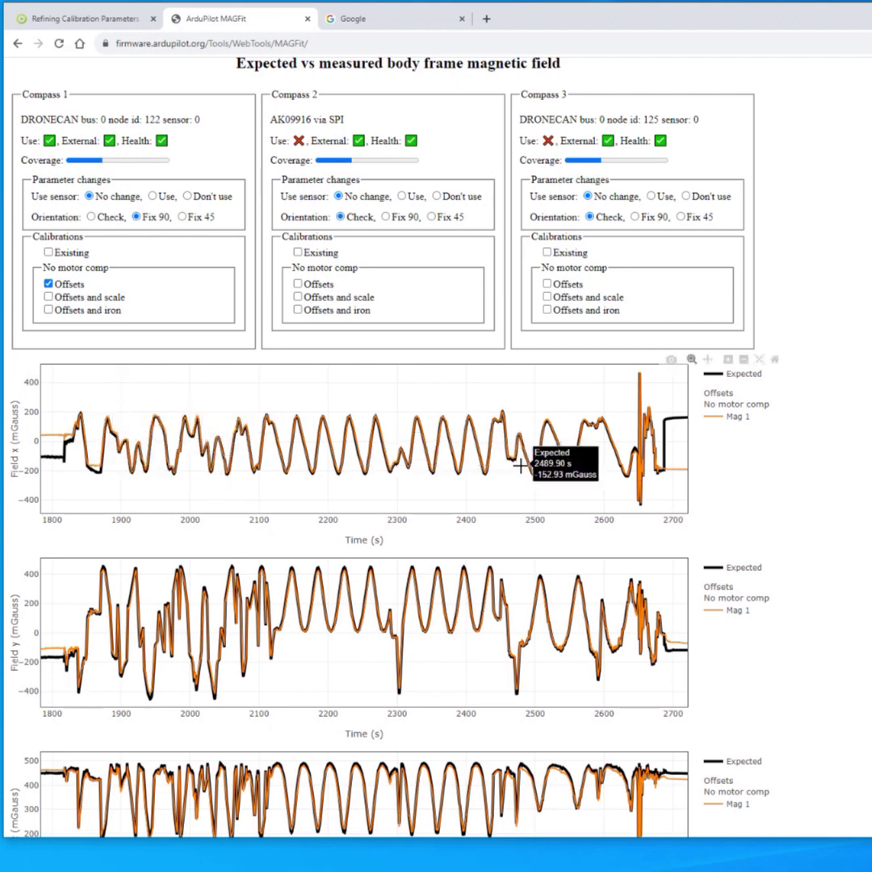
pyautogui.scroll(-2, 304, 713)
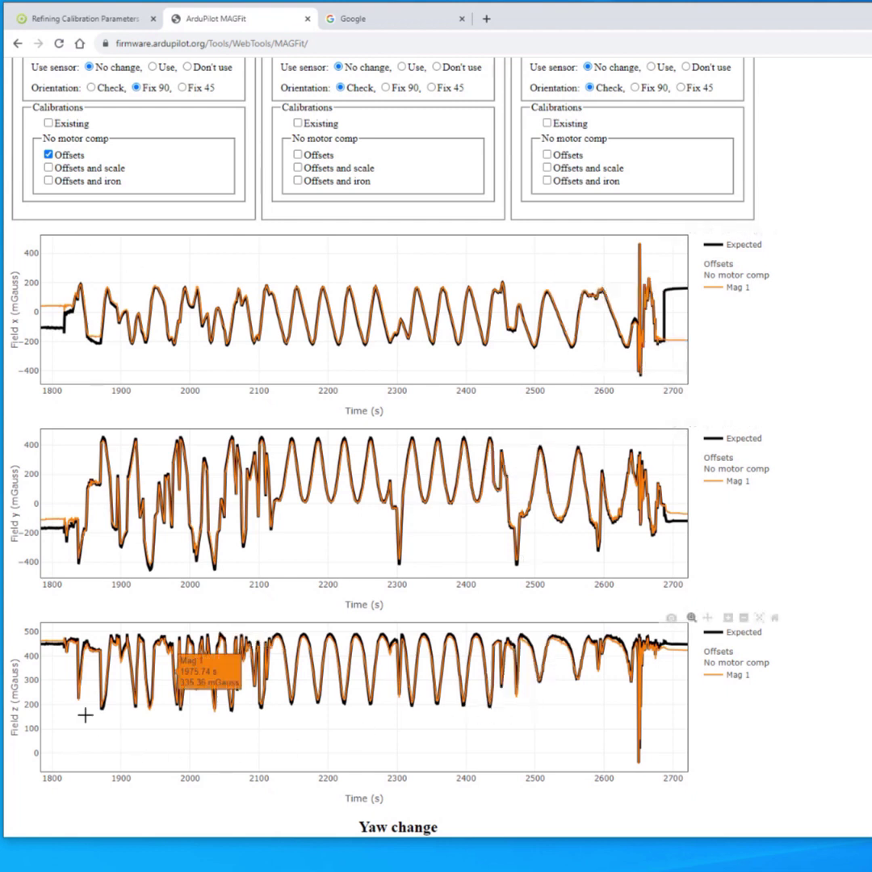
pyautogui.scroll(3, 73, 720)
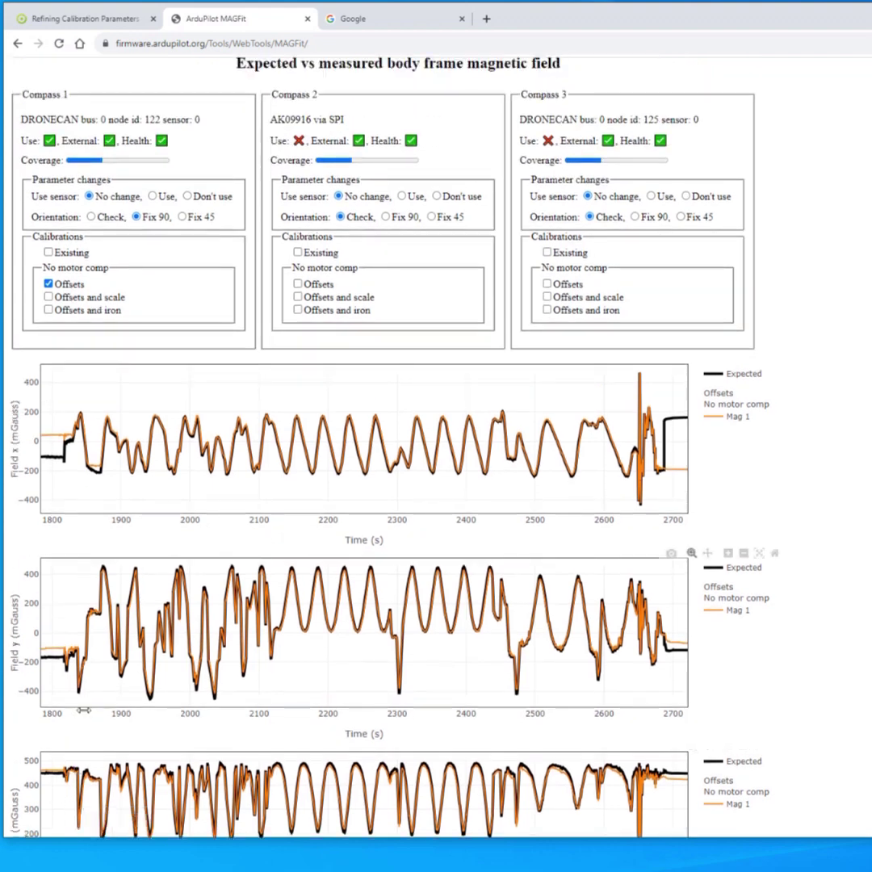
pyautogui.scroll(5, 364, 446)
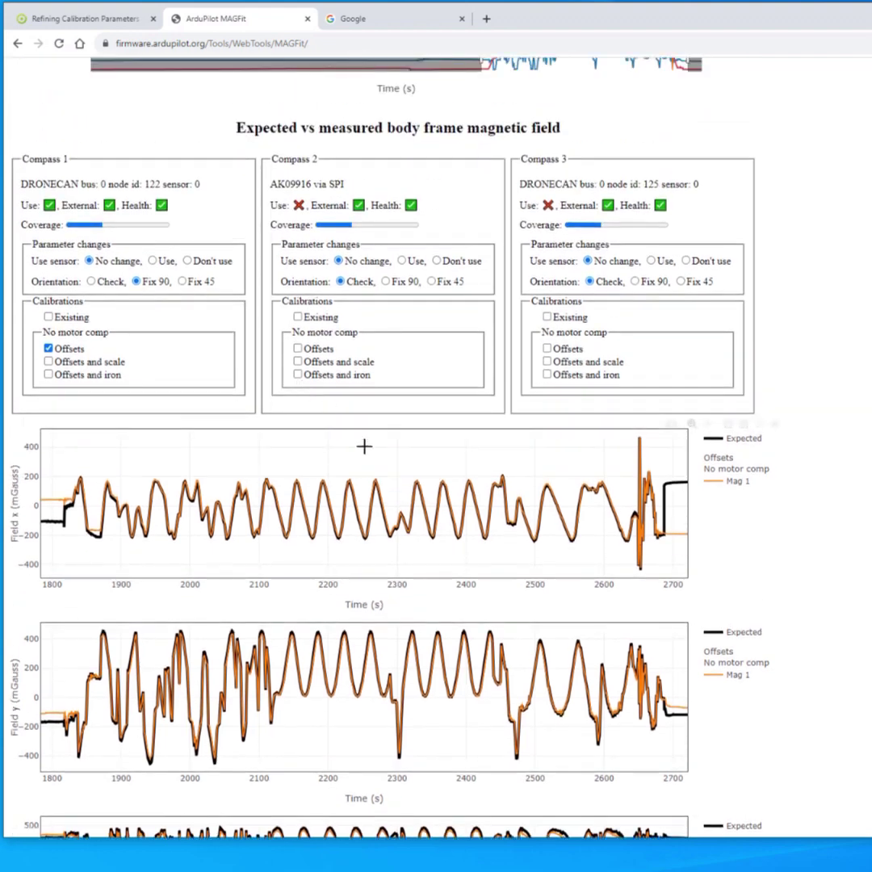
# - Compare Compass 1's Offsets calibration with the expected field on each axis and check its yaw change graphs
pyautogui.scroll(-3, 73, 297)
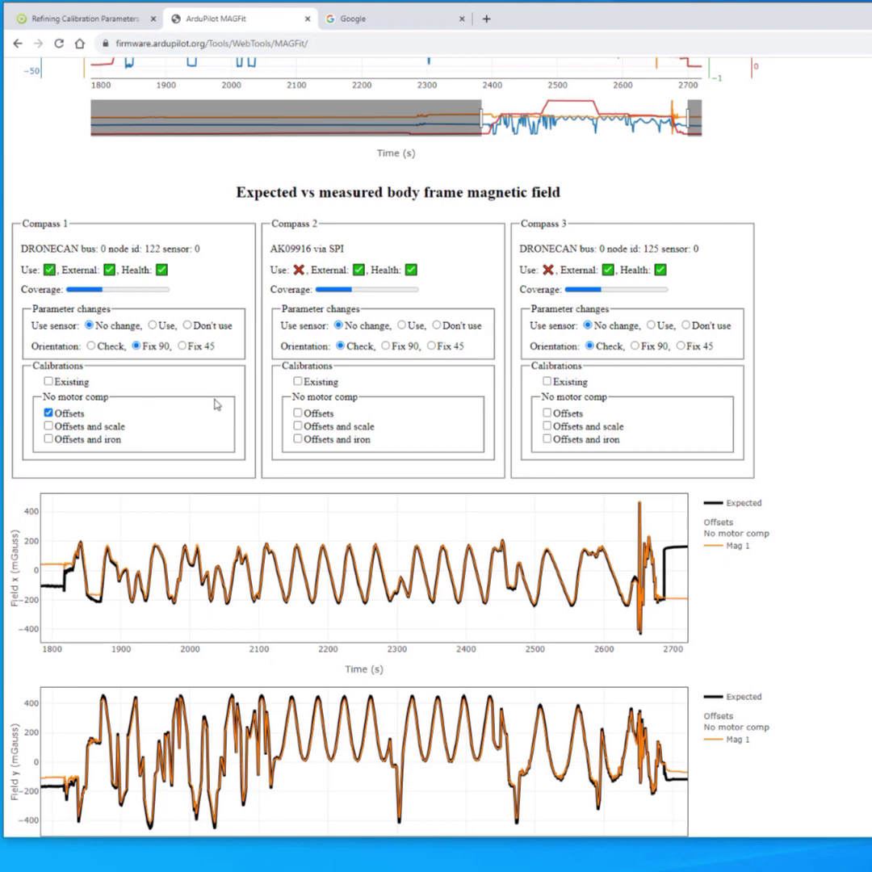
pyautogui.scroll(-2, 258, 548)
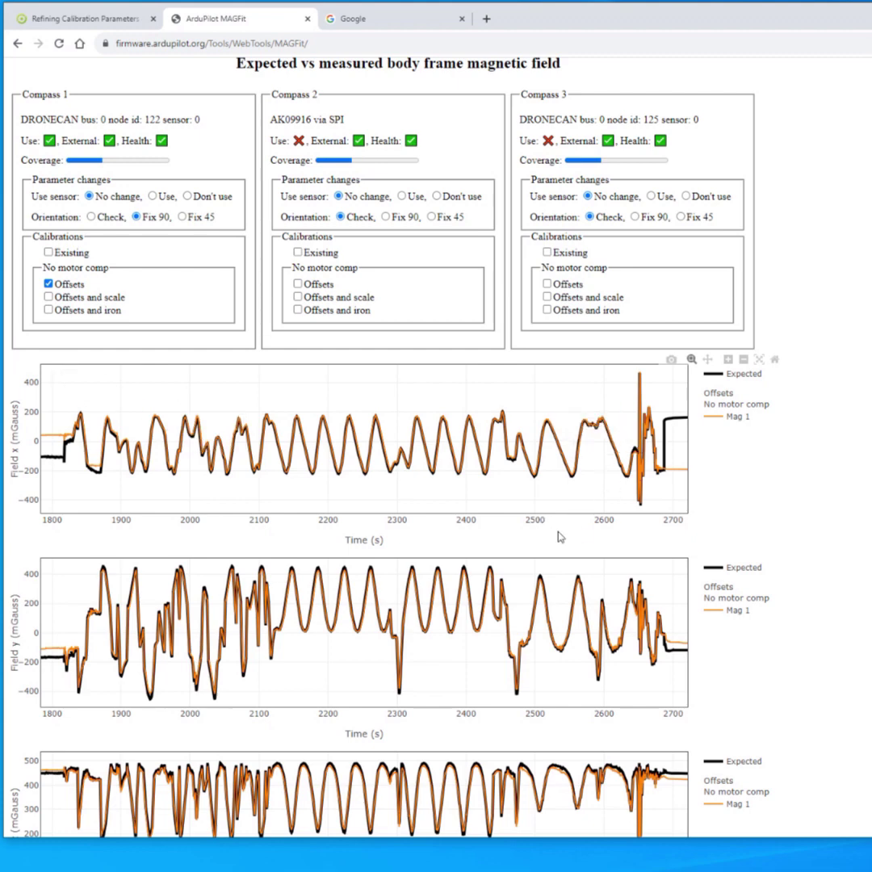
pyautogui.scroll(1, 547, 521)
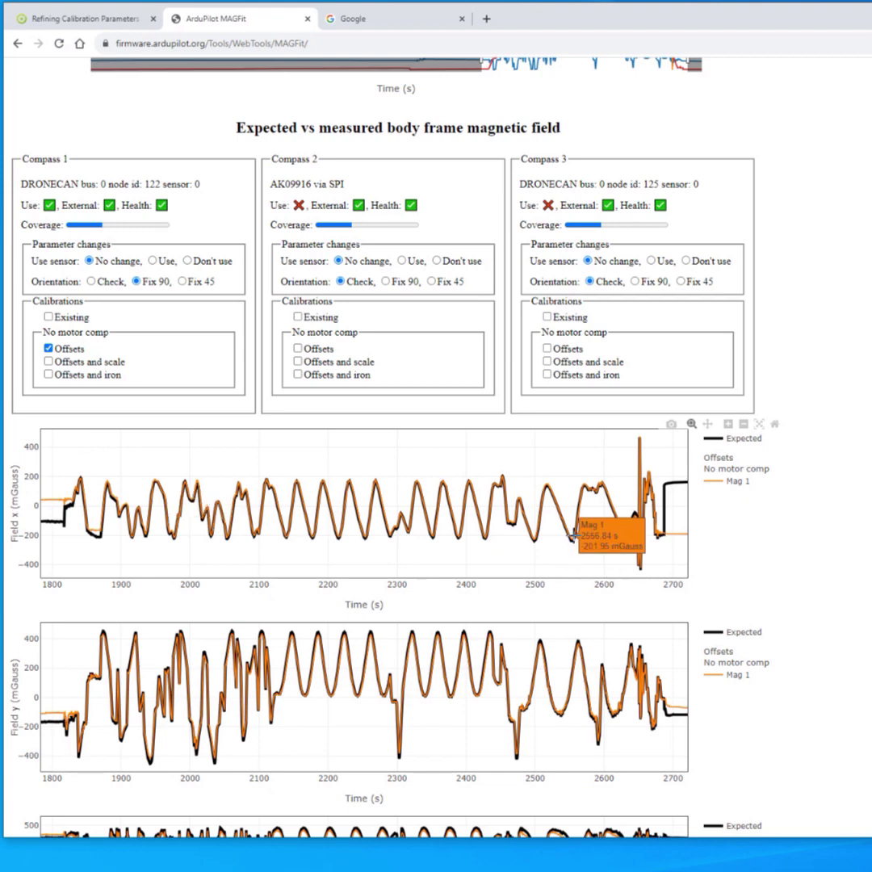
pyautogui.scroll(-1, 417, 405)
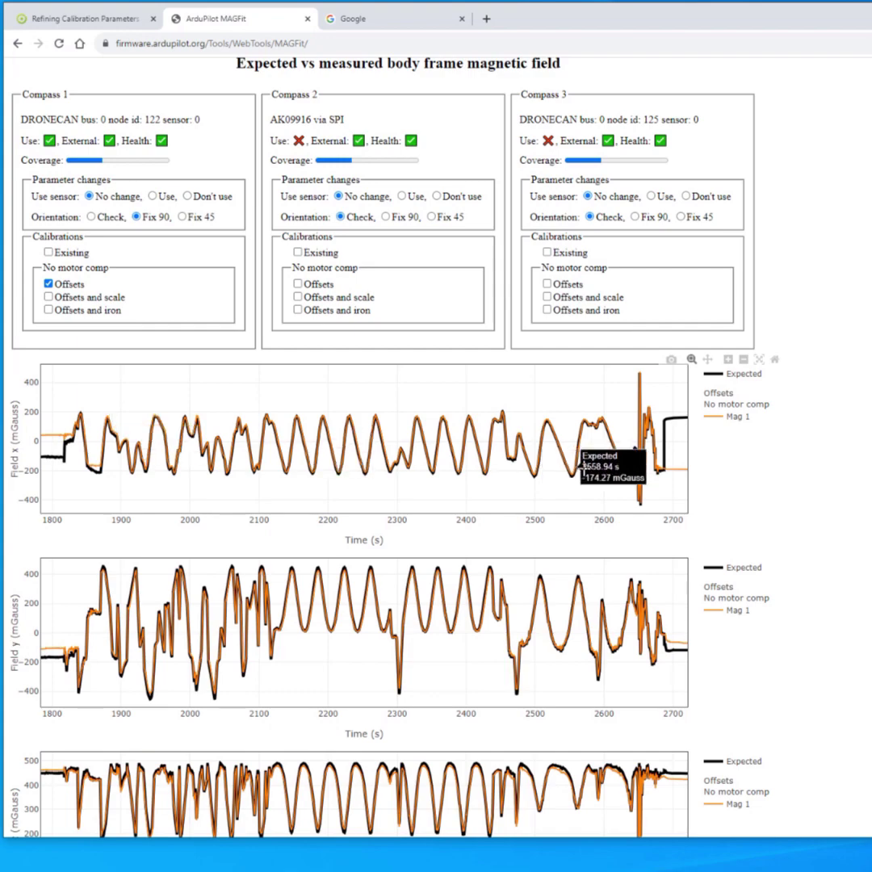
pyautogui.scroll(-5, 586, 468)
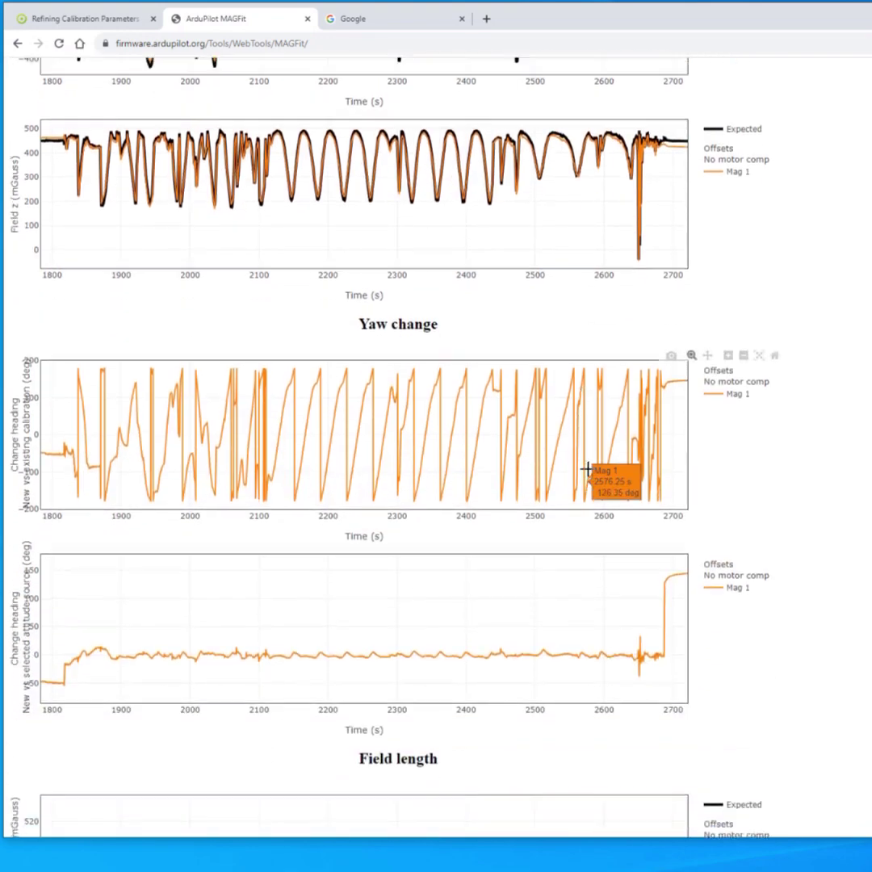
pyautogui.scroll(5, 331, 489)
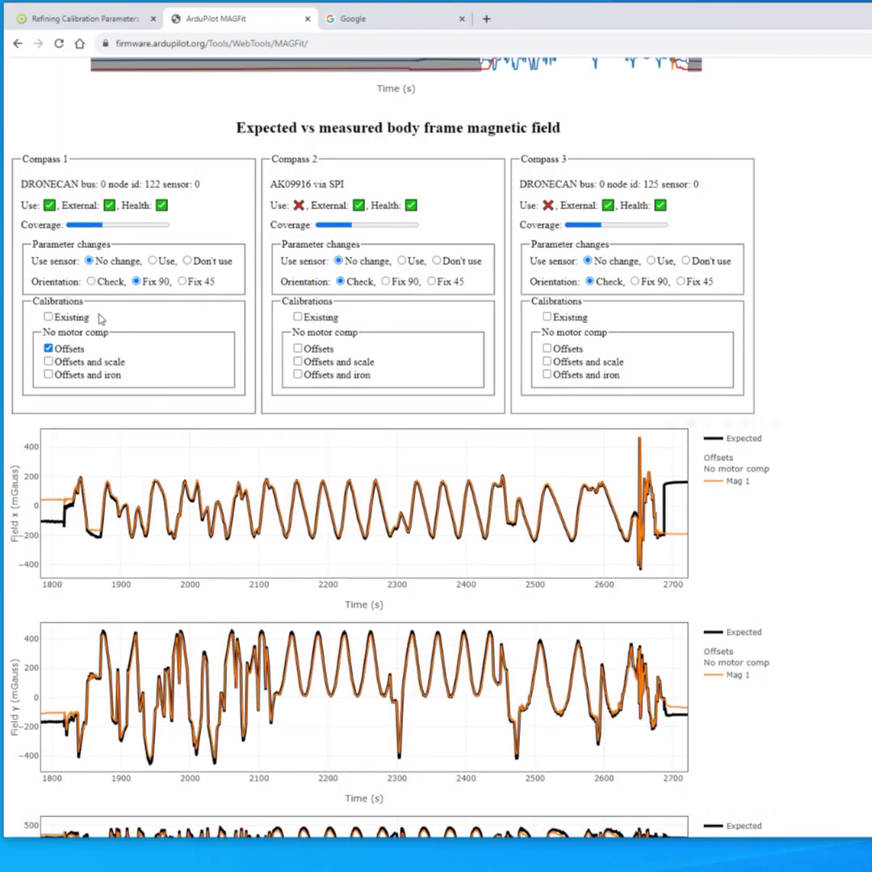
# - Add Compass 1's Existing calibration to the plots and compare it with Offsets in the axis field and yaw change graphs
pyautogui.scroll(-5, 346, 573)
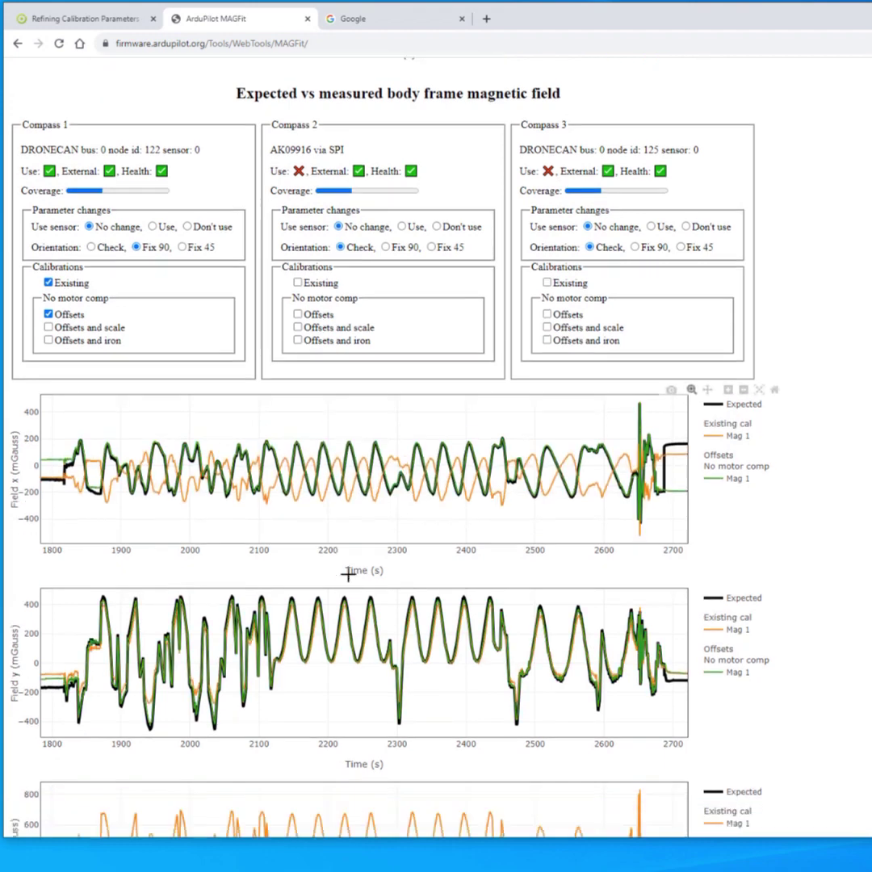
pyautogui.scroll(-4, 441, 585)
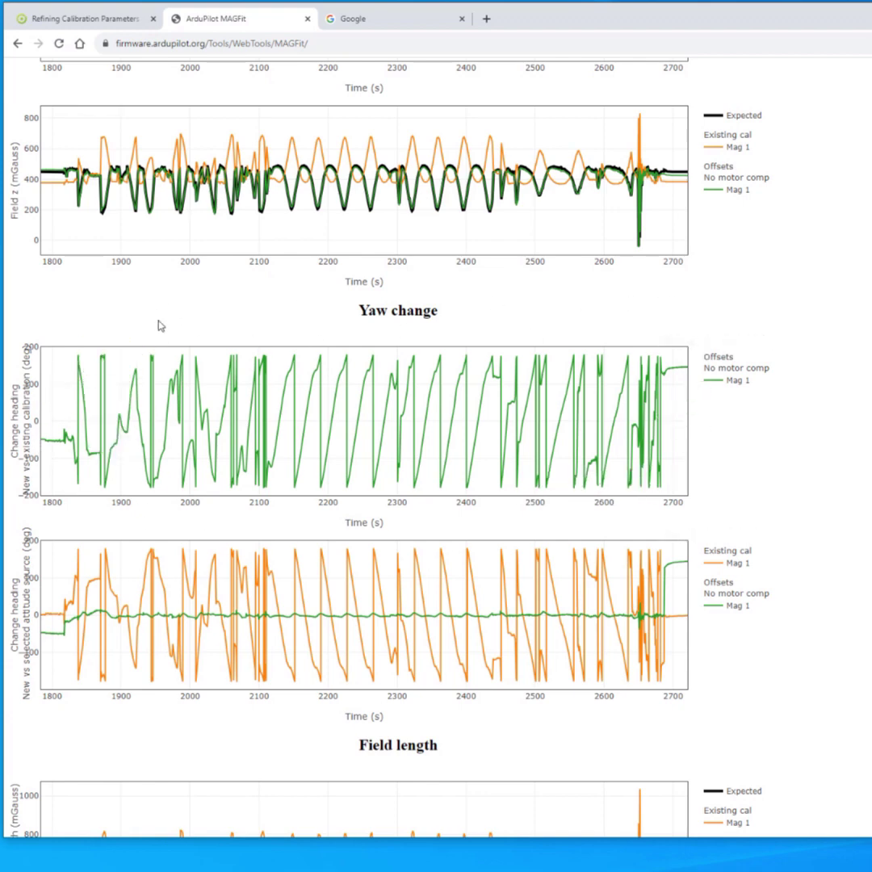
pyautogui.scroll(2, 549, 484)
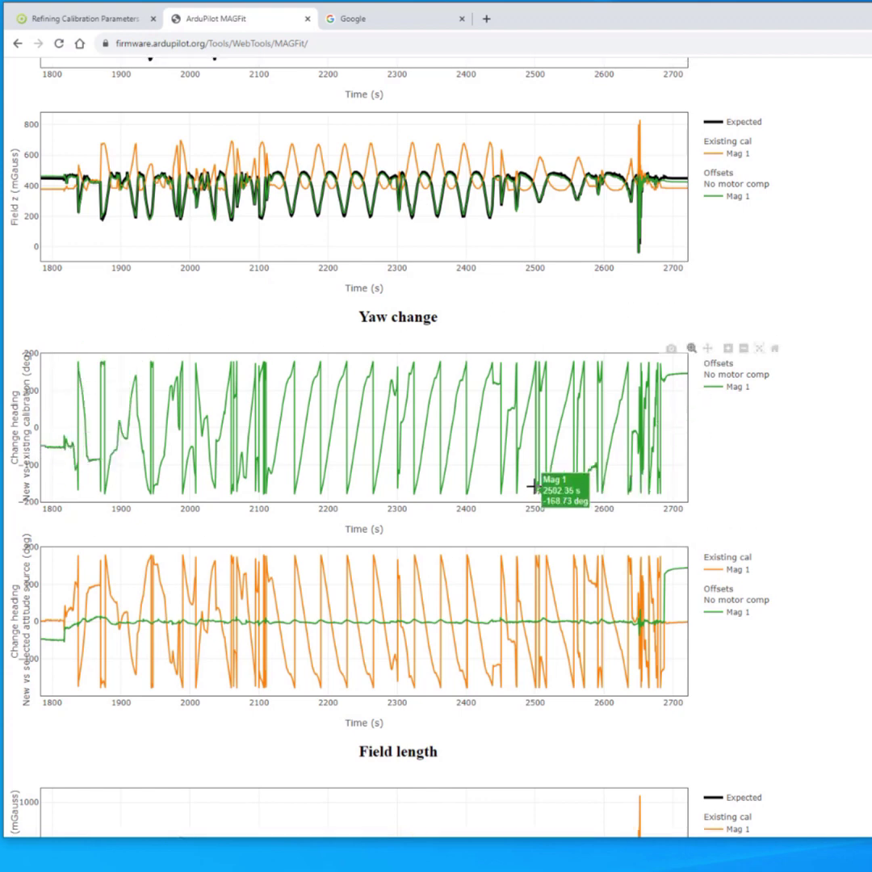
pyautogui.scroll(-1, 373, 552)
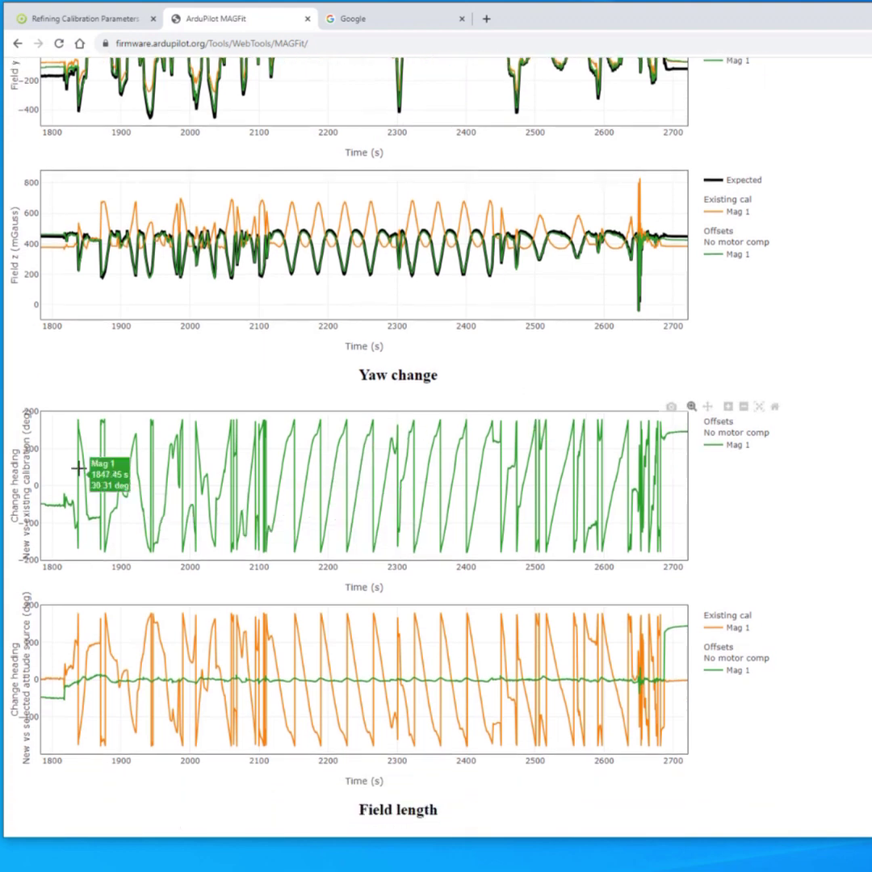
pyautogui.scroll(-2, 119, 670)
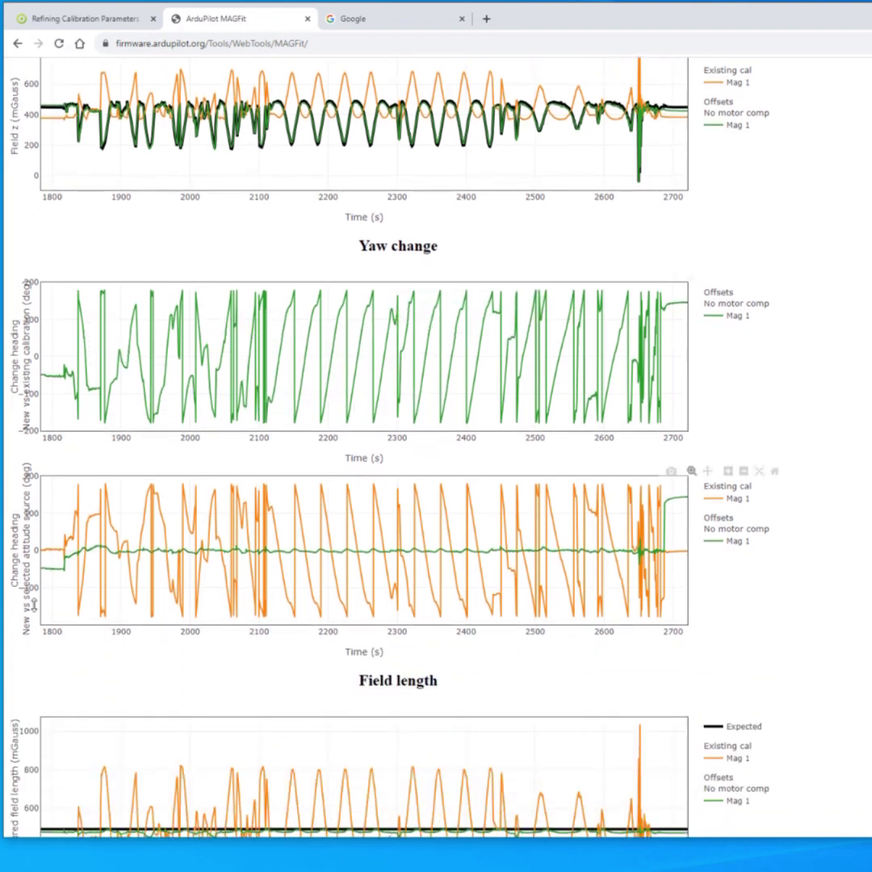
# - Zoom in on the heading change versus attitude source graph, reset its axes, and zoom the Field length graph to about 1700–2790 s
pyautogui.moveTo(52, 572)
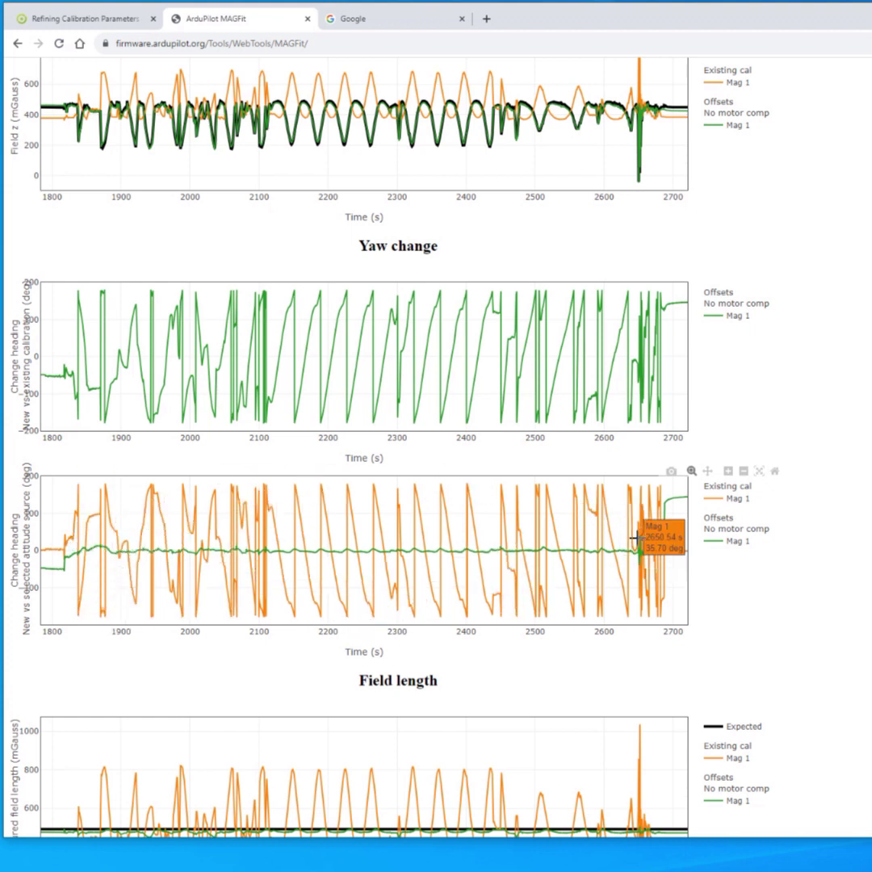
pyautogui.moveTo(683, 562); pyautogui.dragTo(62, 531)
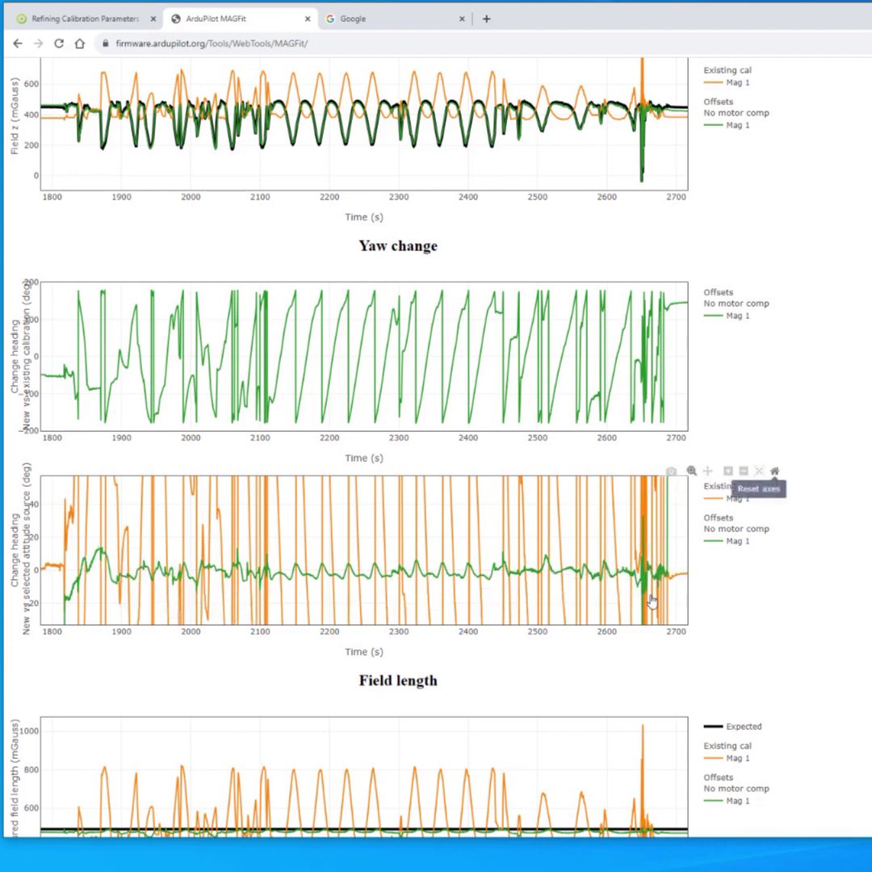
pyautogui.scroll(-3, 611, 565)
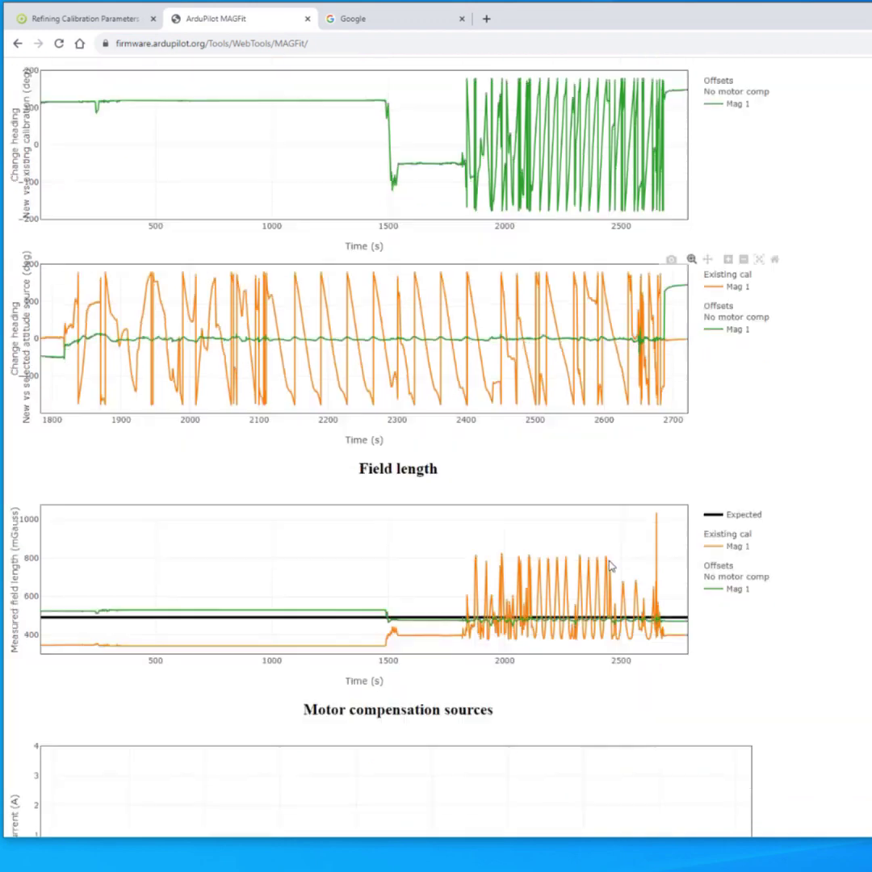
pyautogui.scroll(-2, 611, 565)
pyautogui.moveTo(434, 430); pyautogui.dragTo(686, 546)
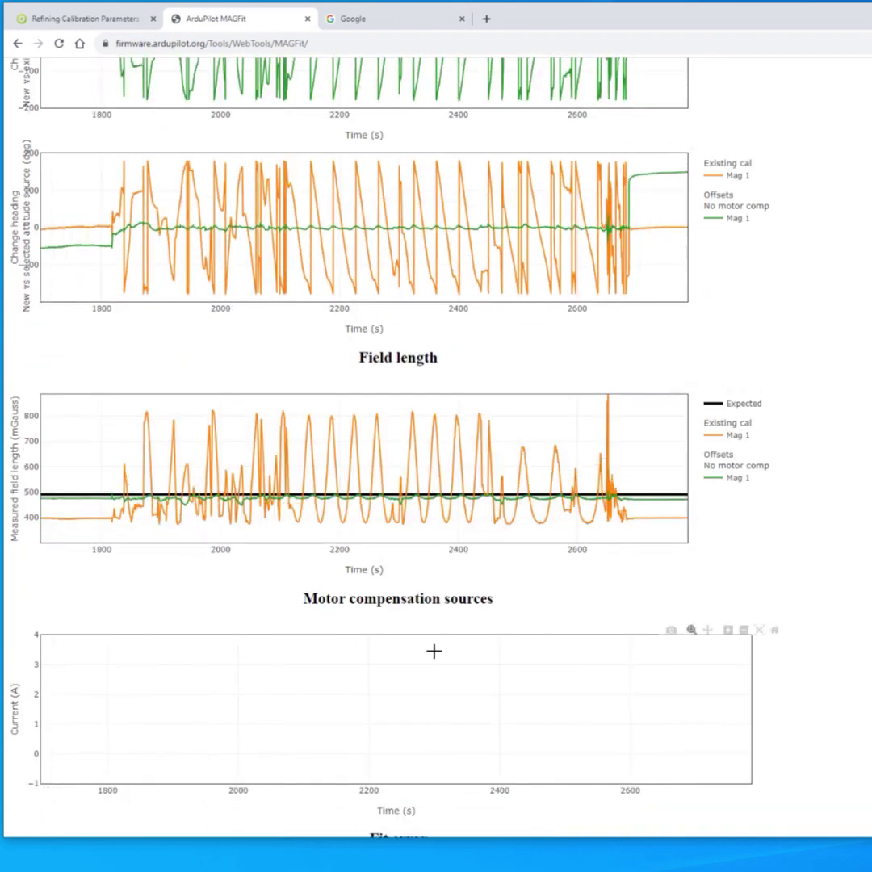
# - Examine Compass 1's fit error over time and compare the mean field error of the Existing, Offsets, Offsets and scale, and Offsets and iron calibrations
pyautogui.scroll(-1, 432, 649)
pyautogui.scroll(-3, 426, 565)
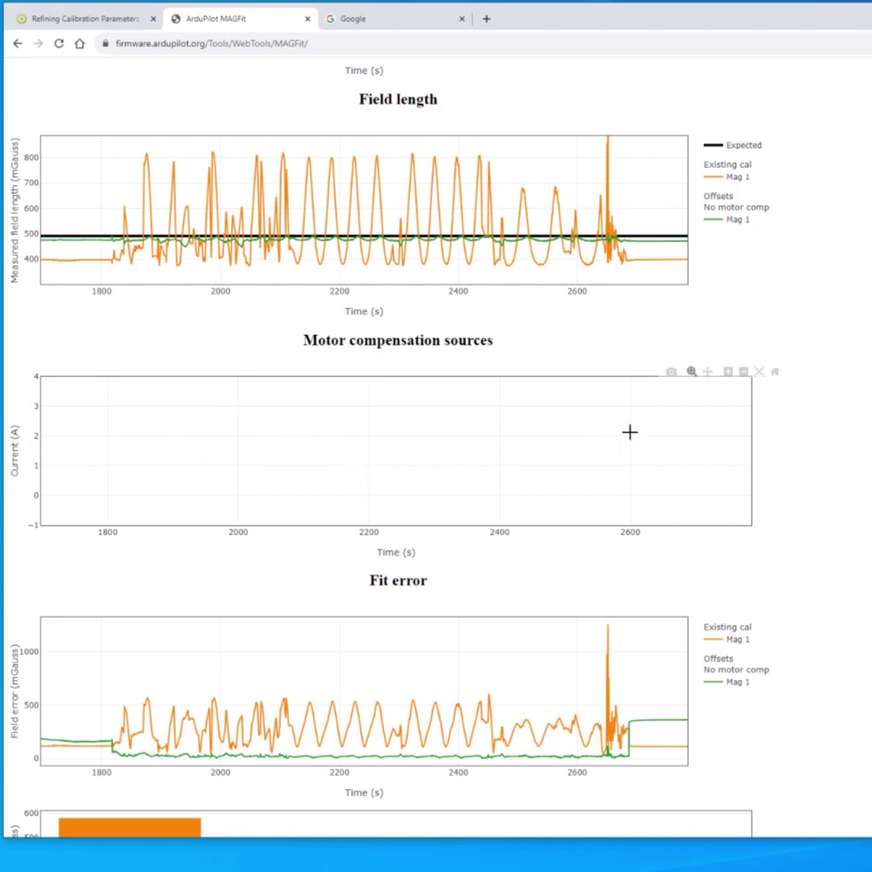
pyautogui.scroll(-3, 342, 391)
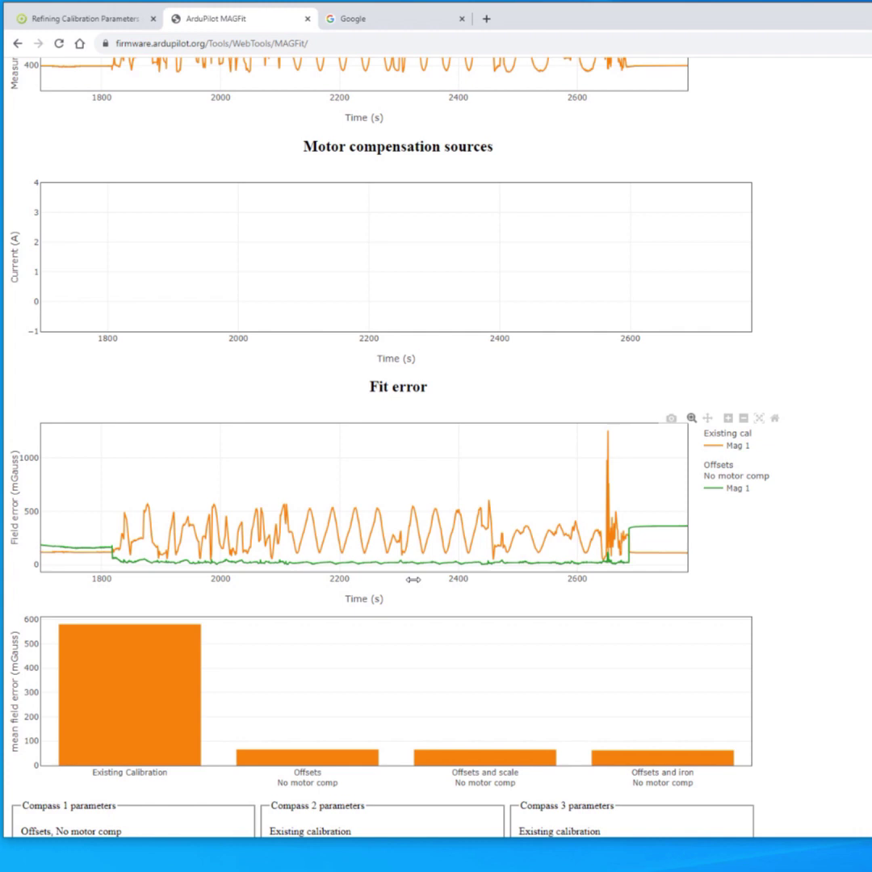
pyautogui.scroll(-2, 413, 578)
pyautogui.moveTo(338, 619)
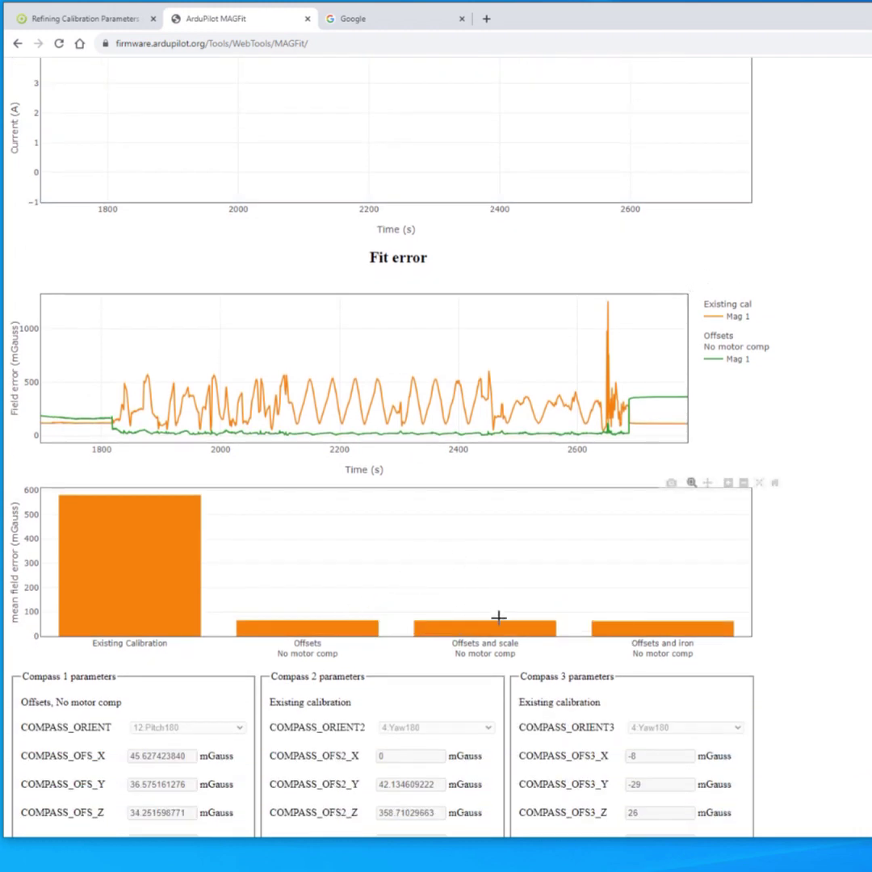
pyautogui.moveTo(649, 622)
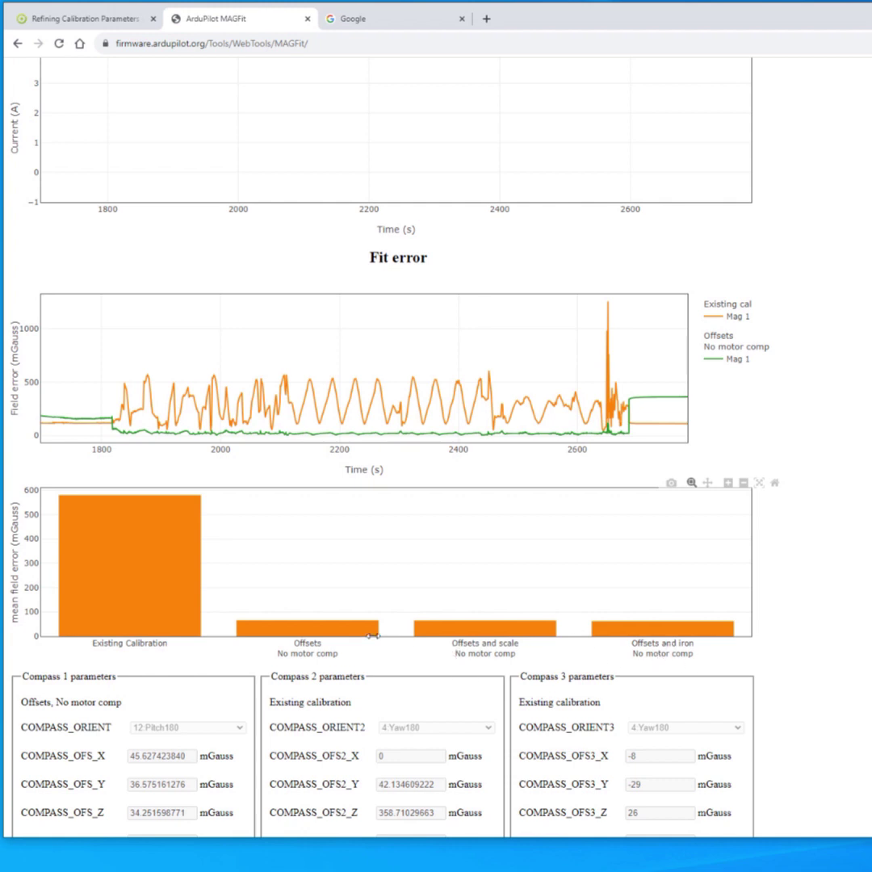
pyautogui.moveTo(305, 621)
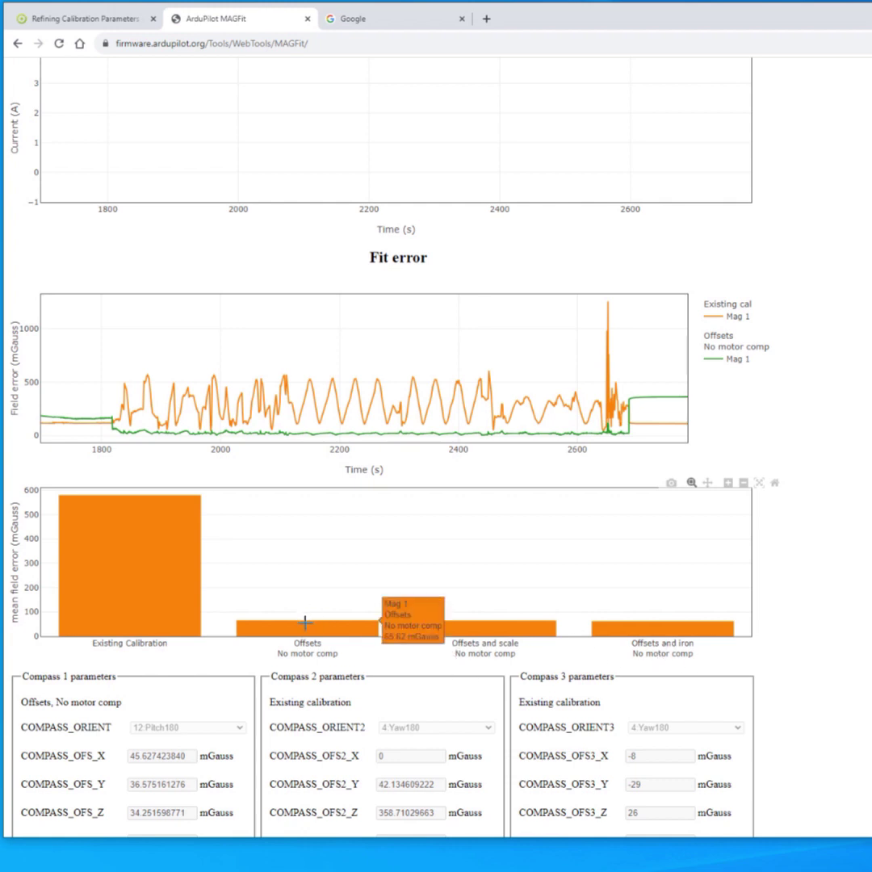
pyautogui.moveTo(517, 625)
pyautogui.moveTo(679, 623)
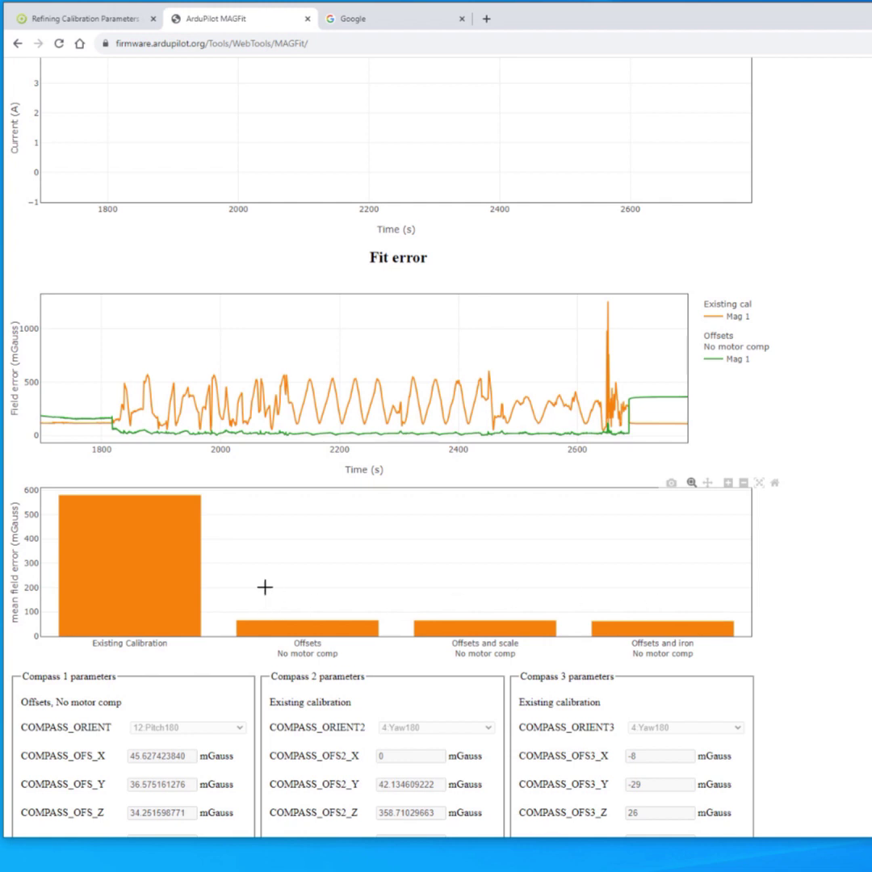
# - Recheck the mean field error bars, zoom the Fit error graph to about 2258–2458 s and reset its axes
pyautogui.scroll(1, 265, 587)
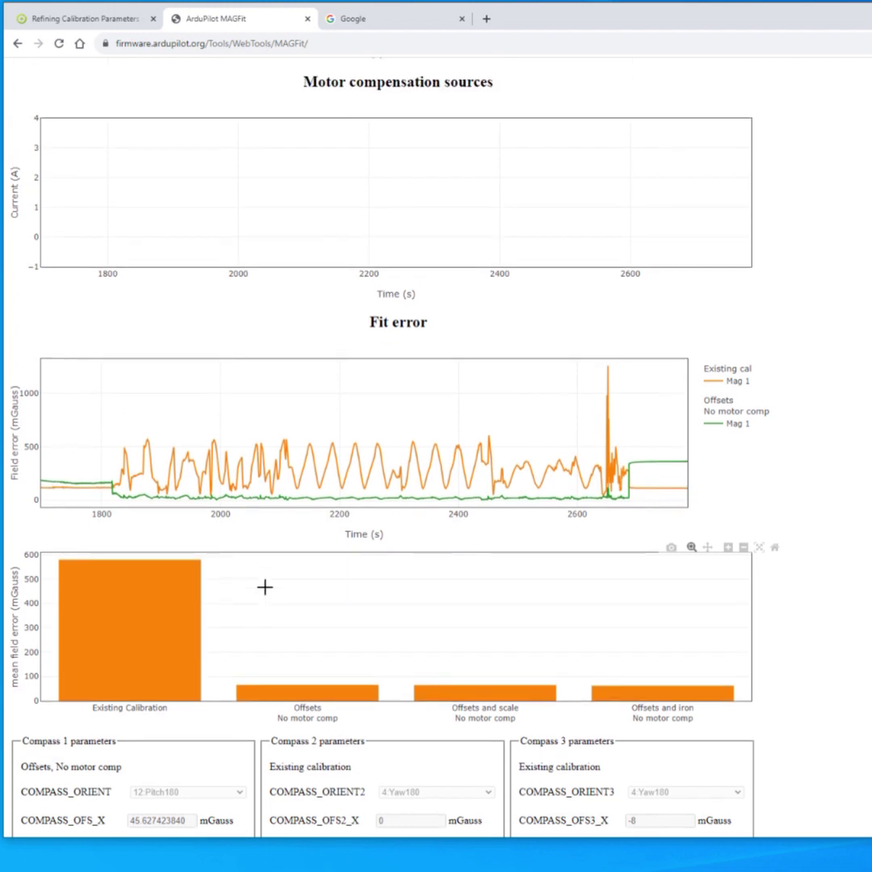
pyautogui.moveTo(297, 687)
pyautogui.moveTo(651, 687)
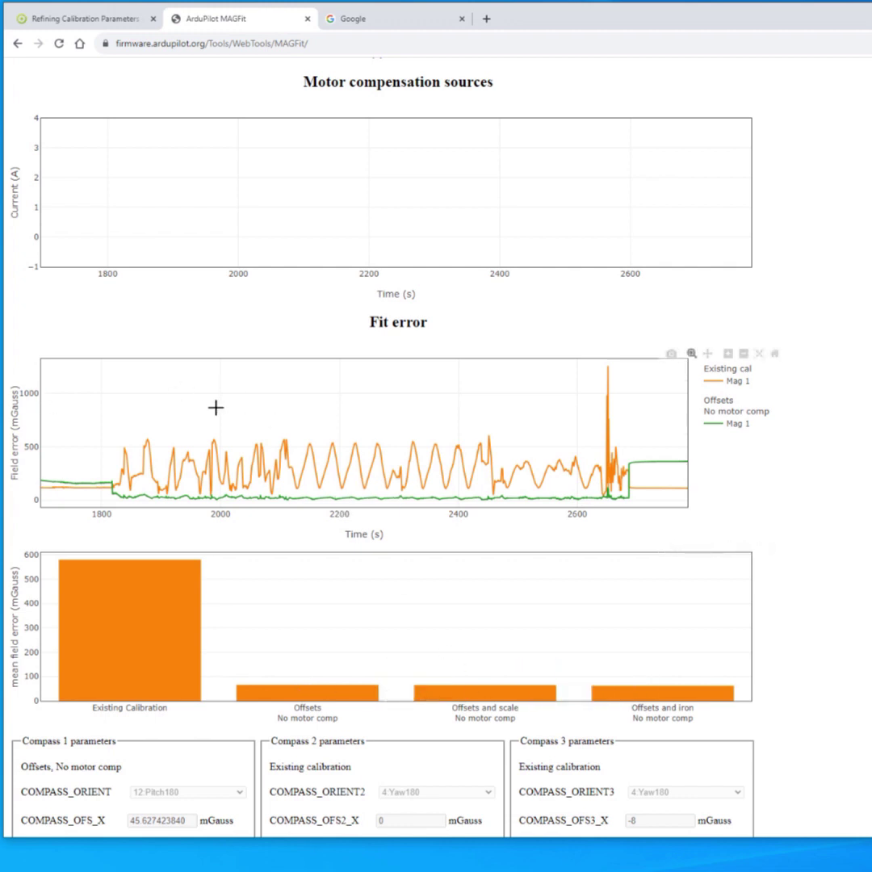
pyautogui.moveTo(374, 376); pyautogui.dragTo(491, 510)
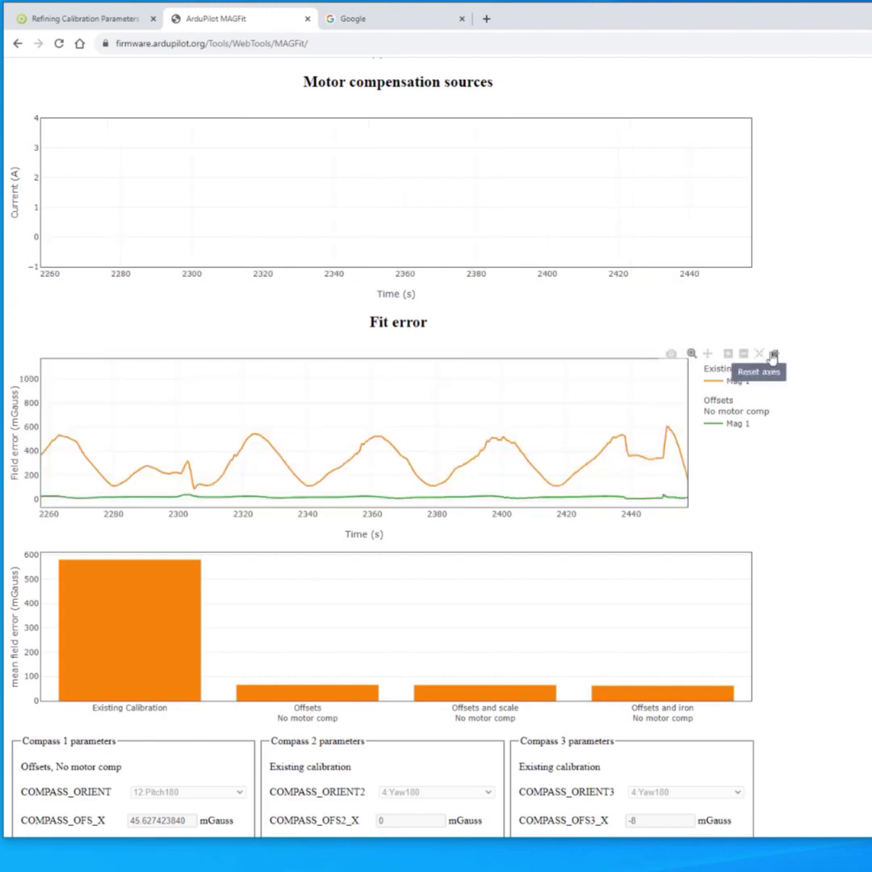
# - Limit the analysis time to the high-altitude circling section from 2092 to 2310 s and recalculate the calibrations
pyautogui.scroll(20, 507, 490)
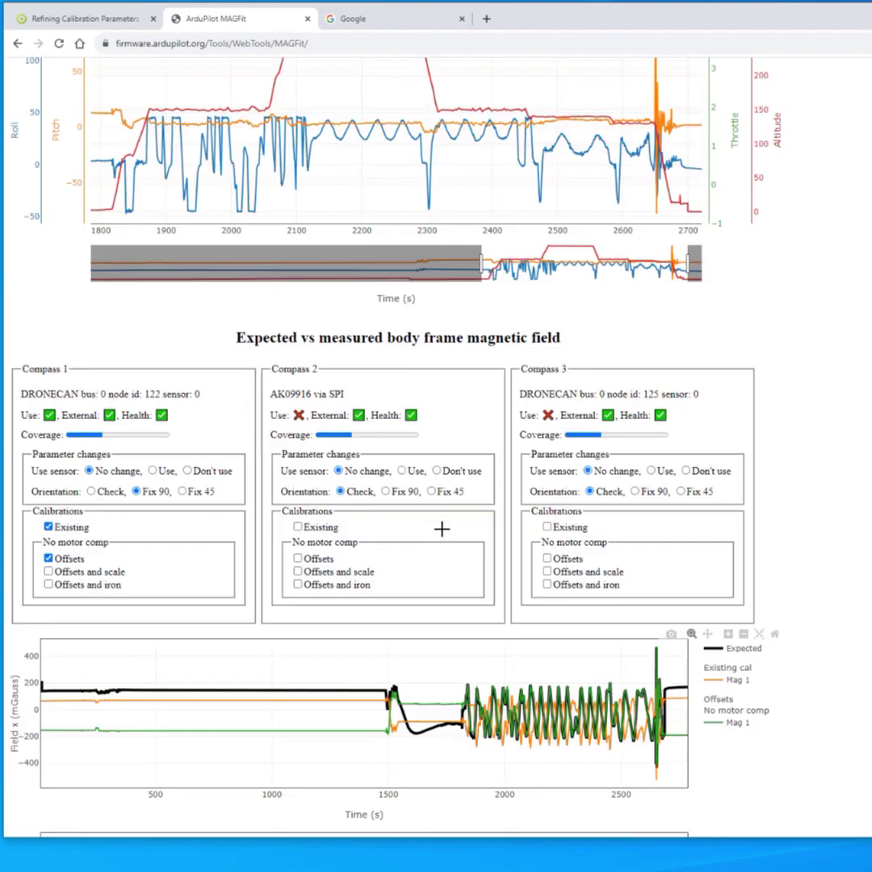
pyautogui.scroll(3, 449, 545)
pyautogui.moveTo(290, 432); pyautogui.dragTo(433, 549)
pyautogui.click(388, 258)
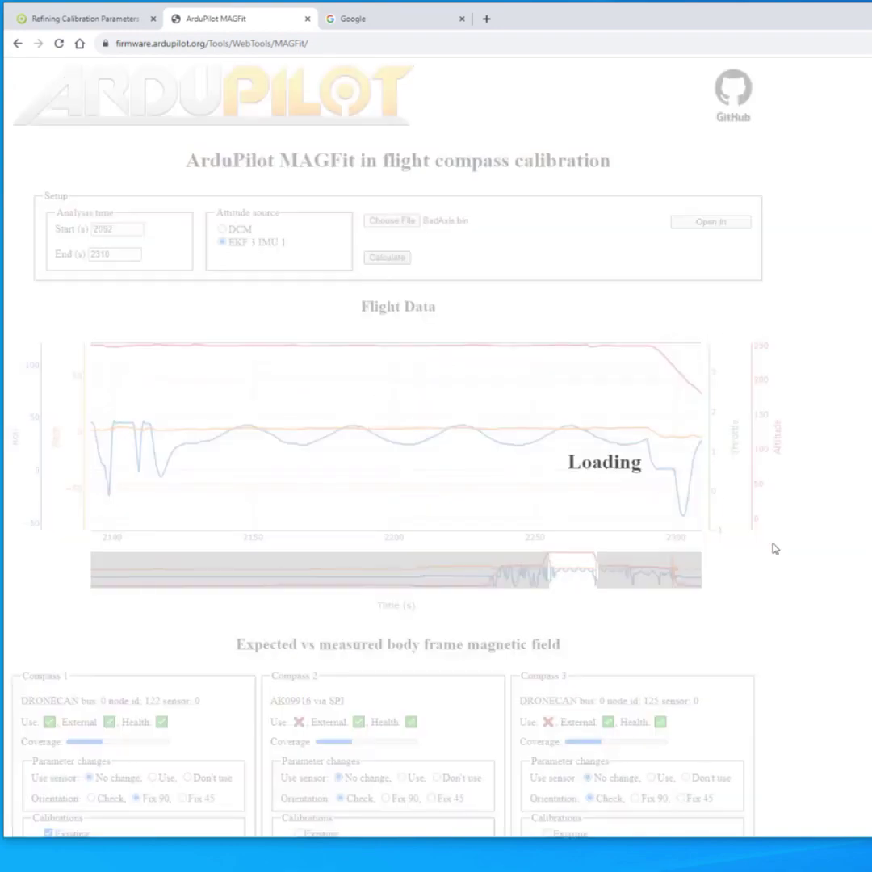
# - Examine the recalculated mean field errors, field length and fit error of the three compasses for the shortened analysis window
pyautogui.scroll(-20, 690, 619)
pyautogui.scroll(-15, 644, 614)
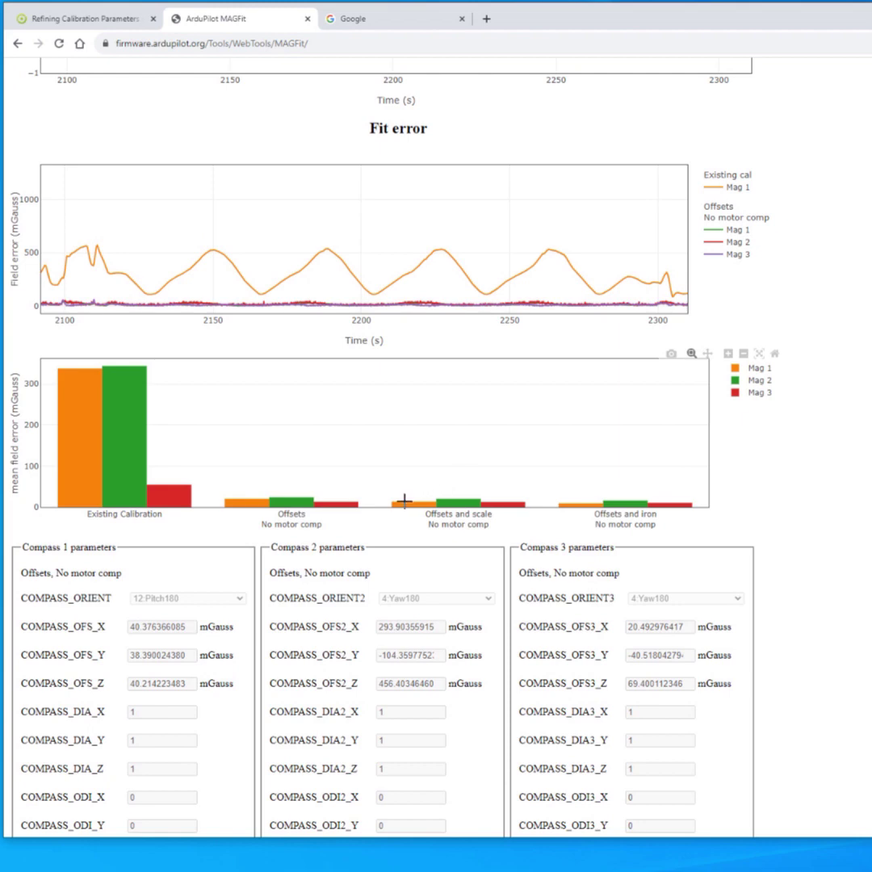
pyautogui.moveTo(404, 501)
pyautogui.moveTo(253, 499)
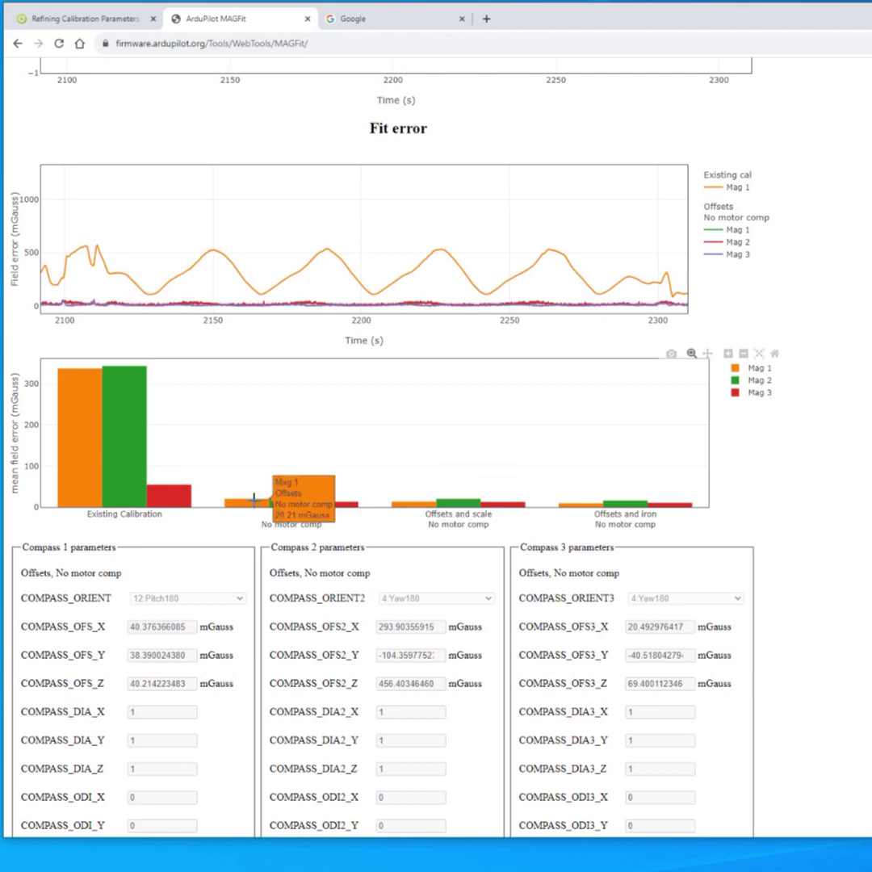
pyautogui.scroll(3, 321, 539)
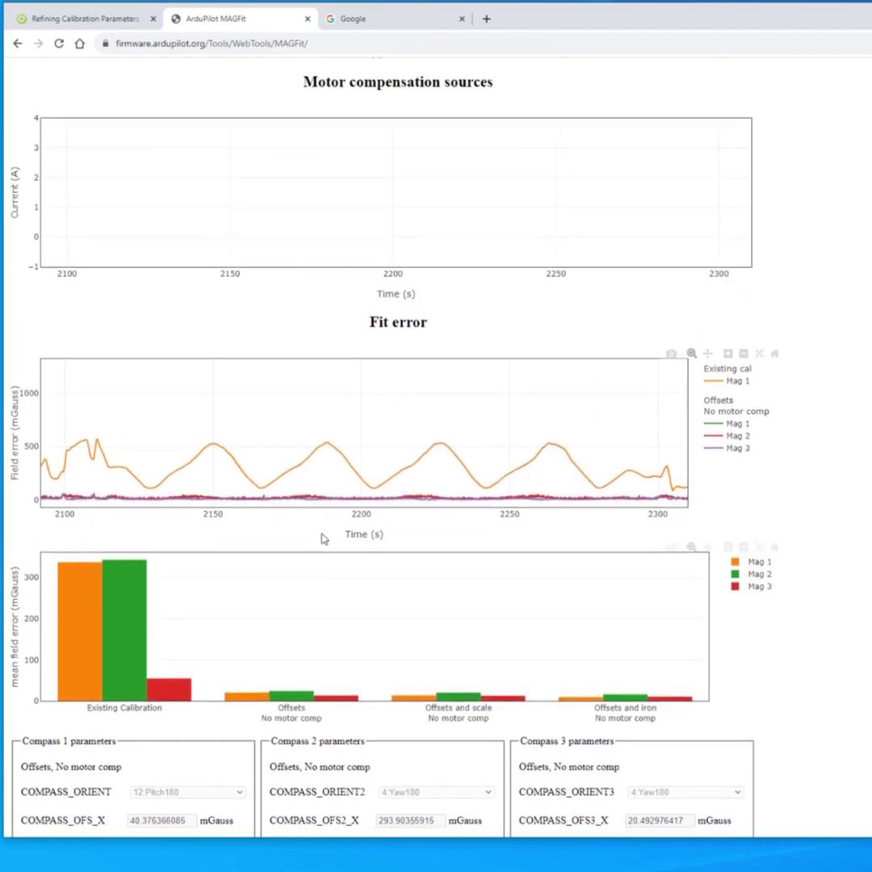
pyautogui.scroll(6, 331, 565)
pyautogui.scroll(-3, 263, 661)
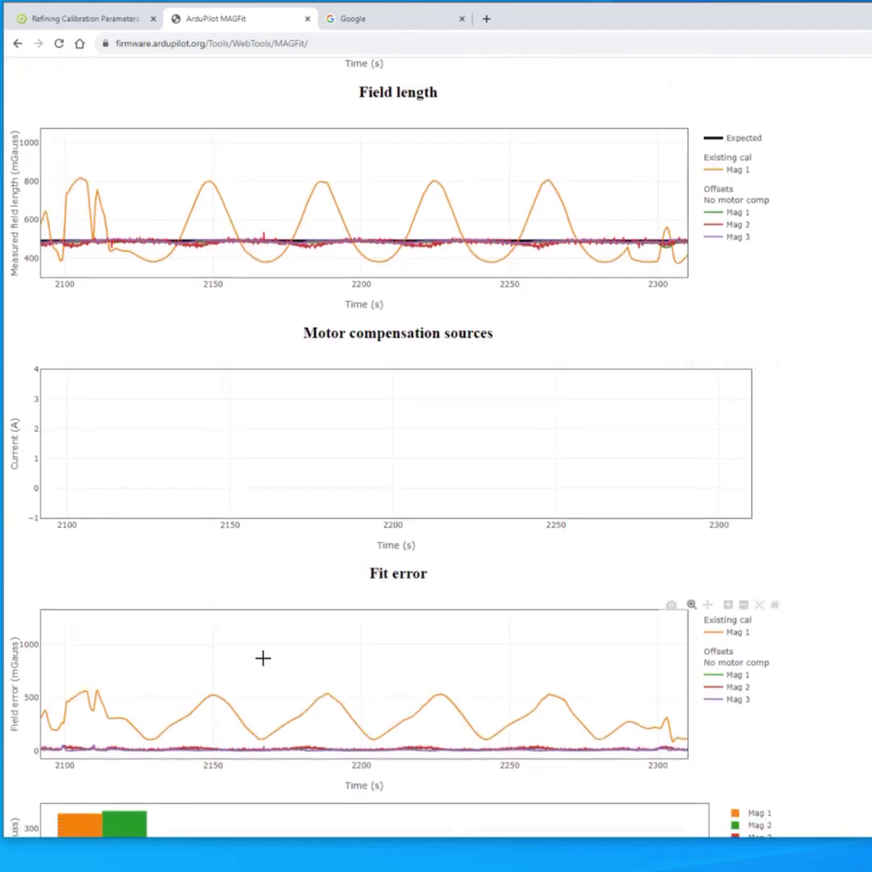
pyautogui.scroll(-3, 264, 658)
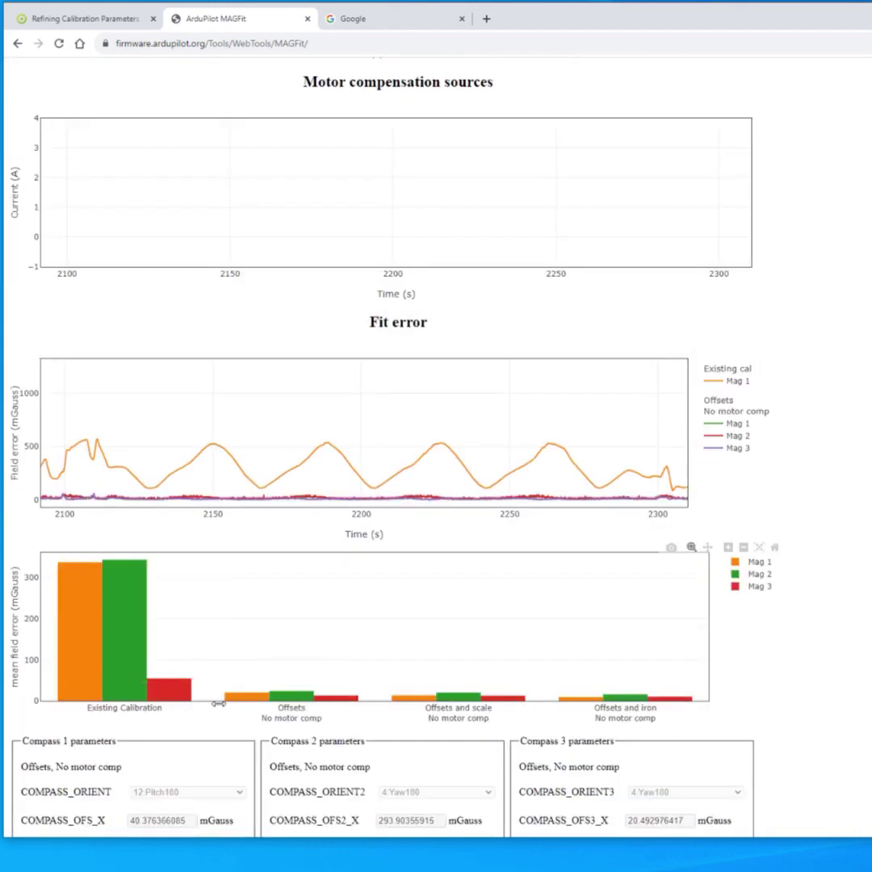
pyautogui.moveTo(61, 446)
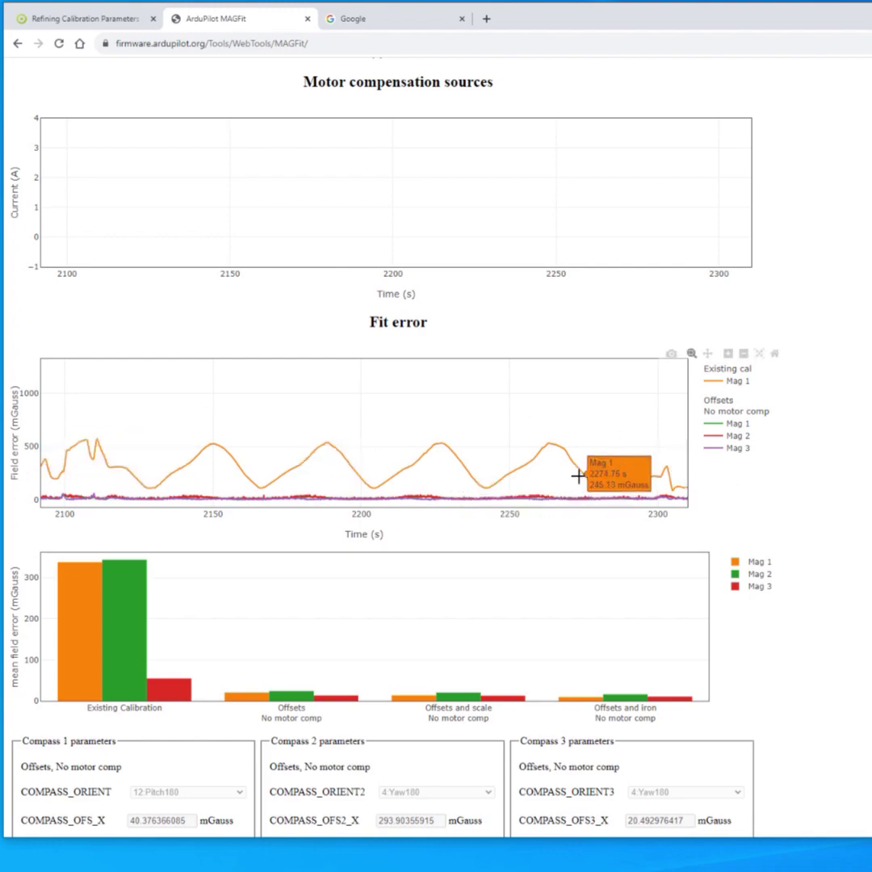
# - Move the analysis window to the pre-flight ground section from 903 to 1661 s and recalculate the calibrations
pyautogui.scroll(15, 578, 476)
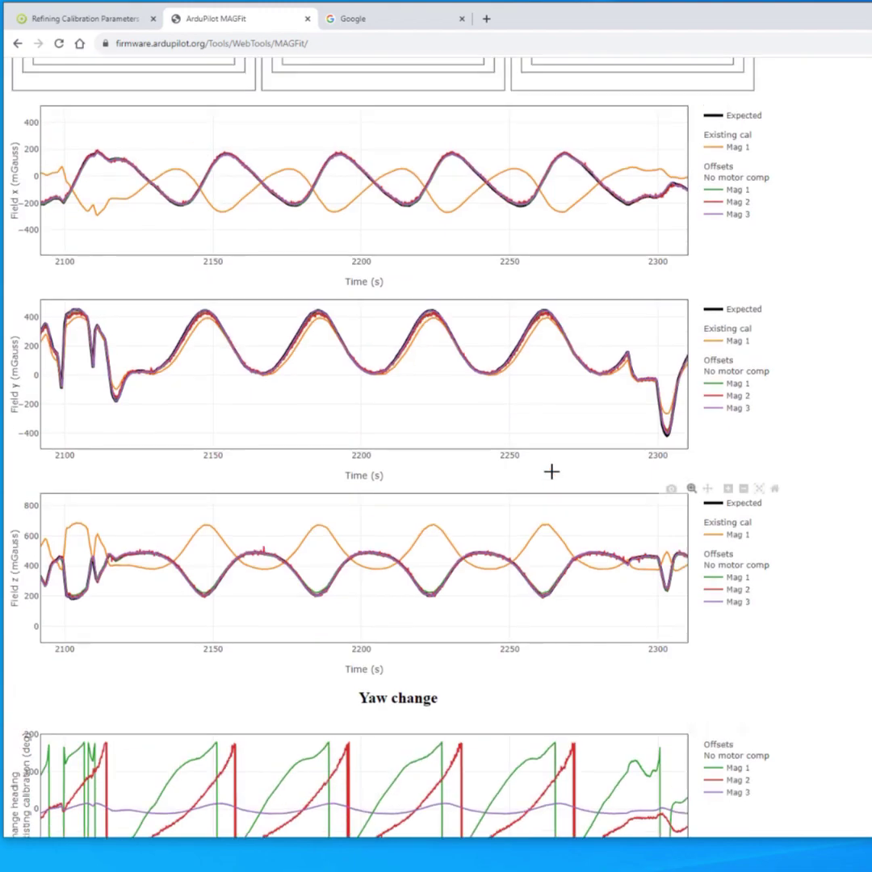
pyautogui.scroll(6, 551, 471)
pyautogui.scroll(3, 549, 472)
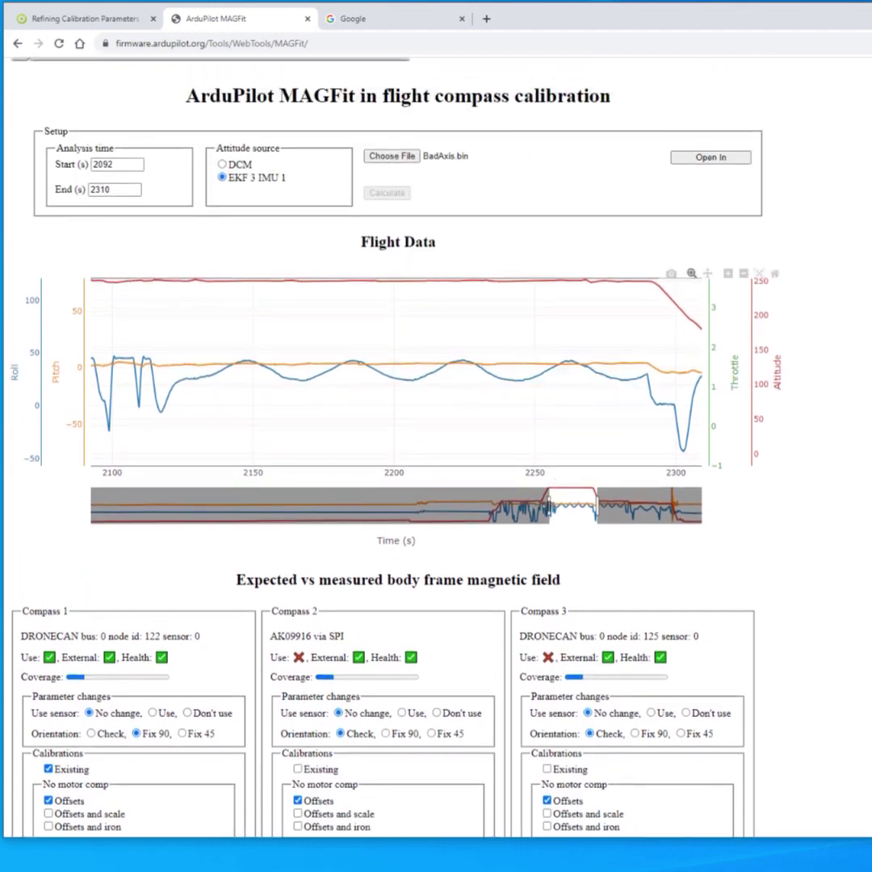
pyautogui.moveTo(548, 506); pyautogui.dragTo(321, 506)
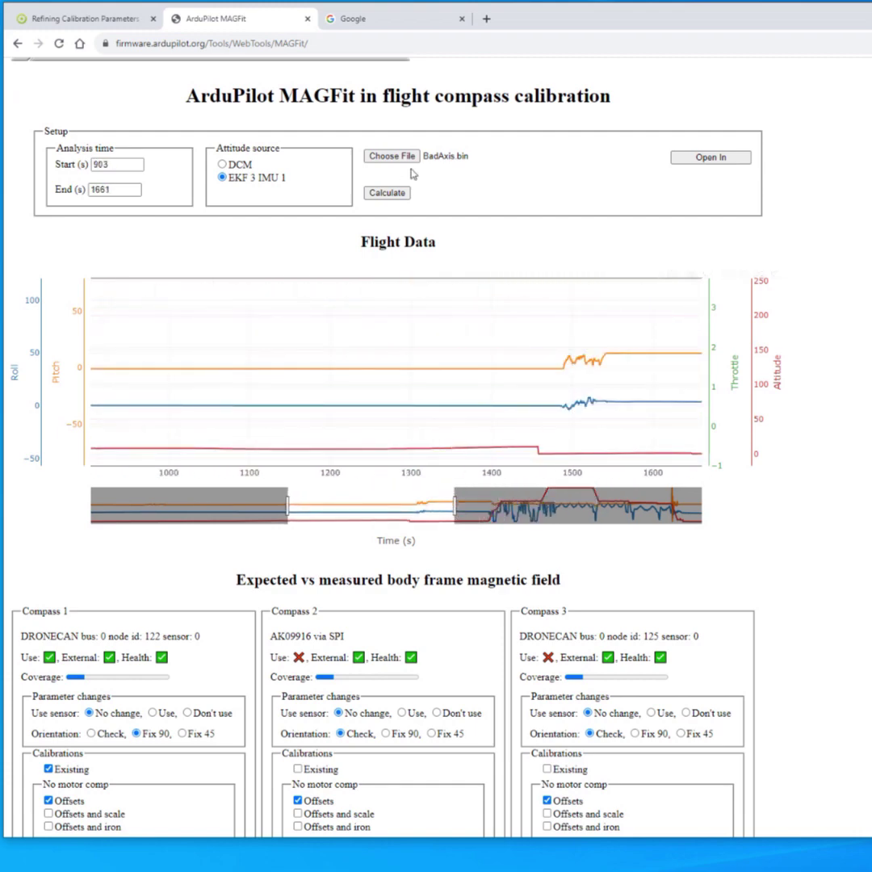
pyautogui.click(387, 192)
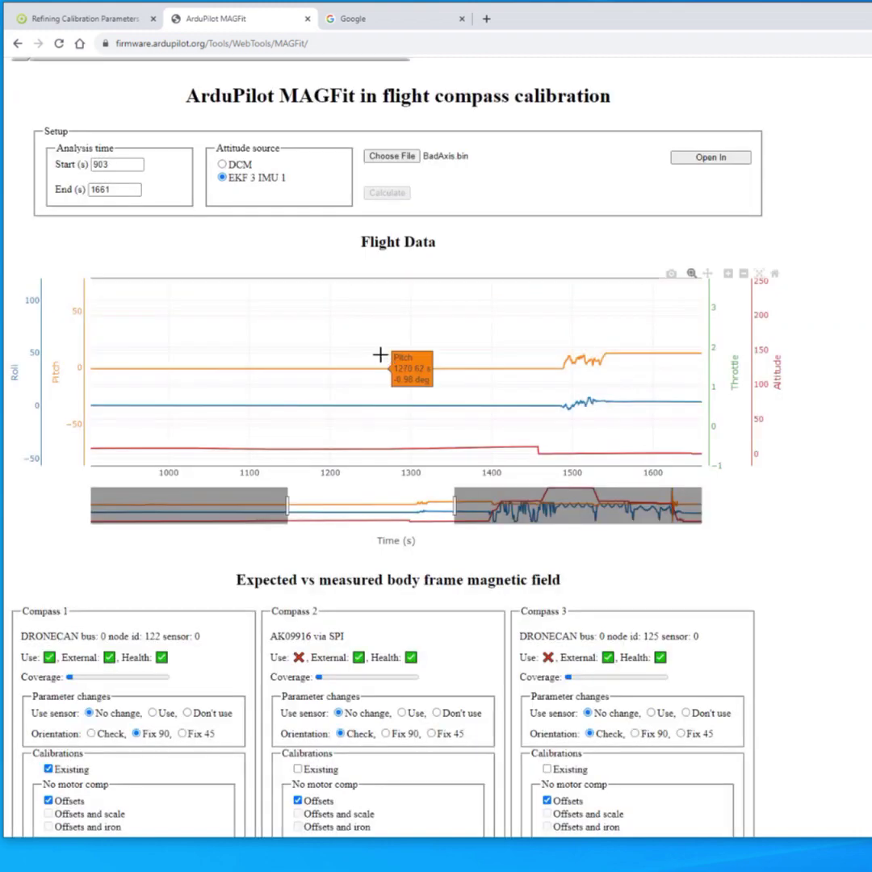
pyautogui.scroll(-3, 379, 355)
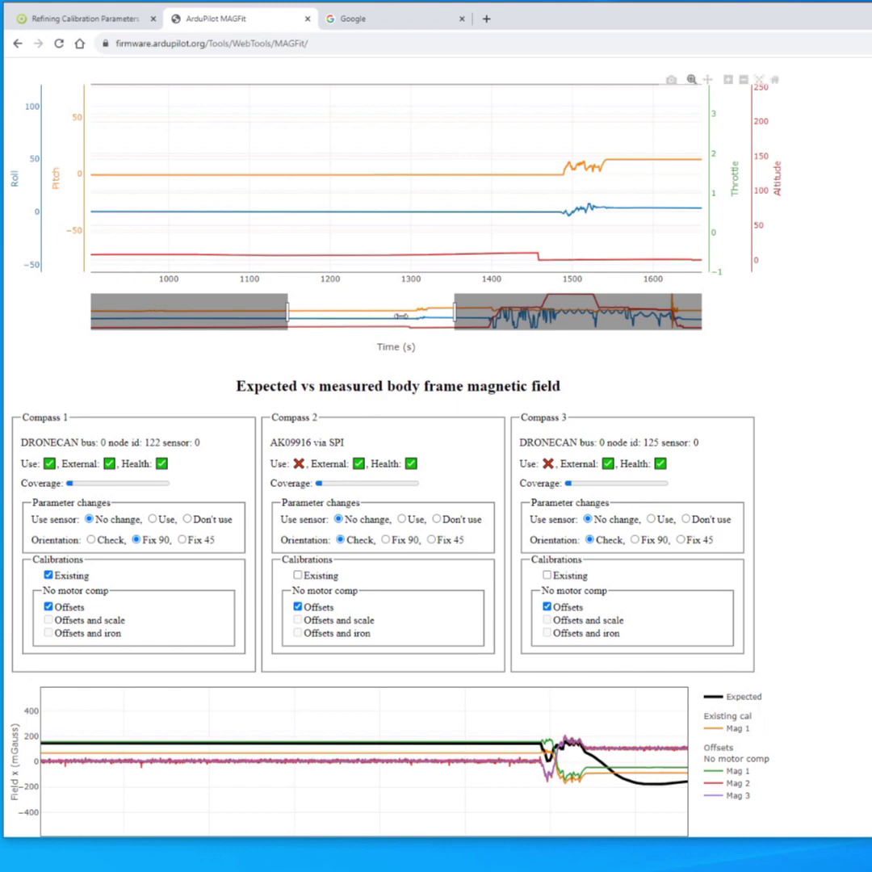
# - Shift the analysis window to 1578–2034 s, covering takeoff and the first turns, and recalculate the calibrations
pyautogui.scroll(2, 362, 219)
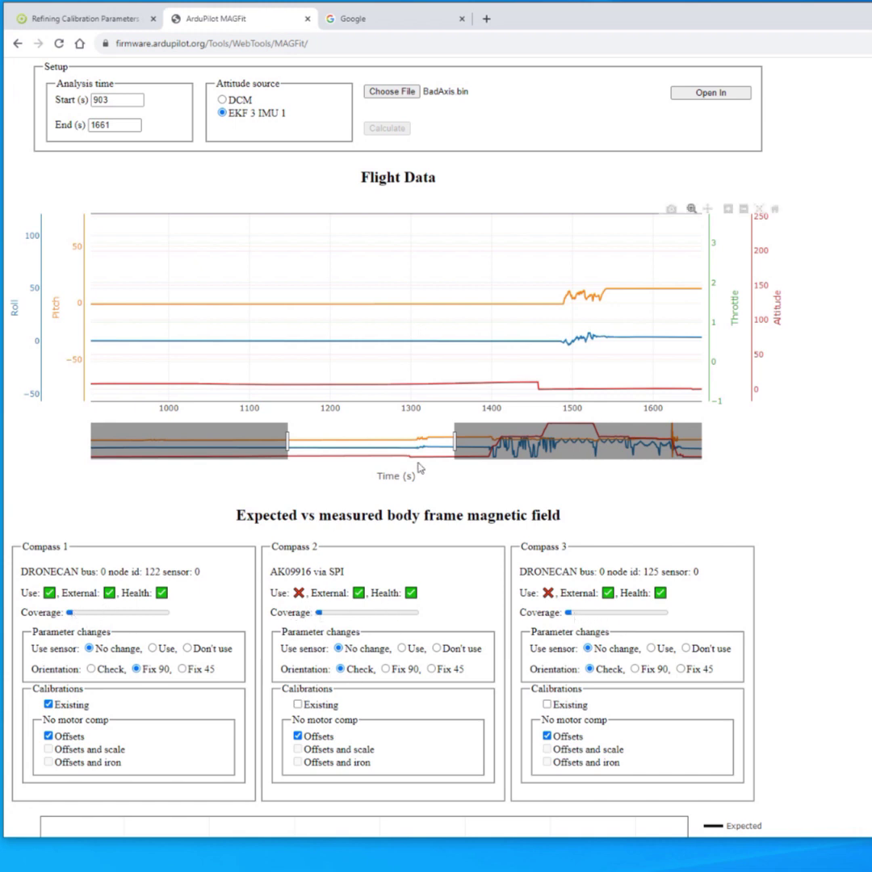
pyautogui.moveTo(453, 443); pyautogui.dragTo(537, 443)
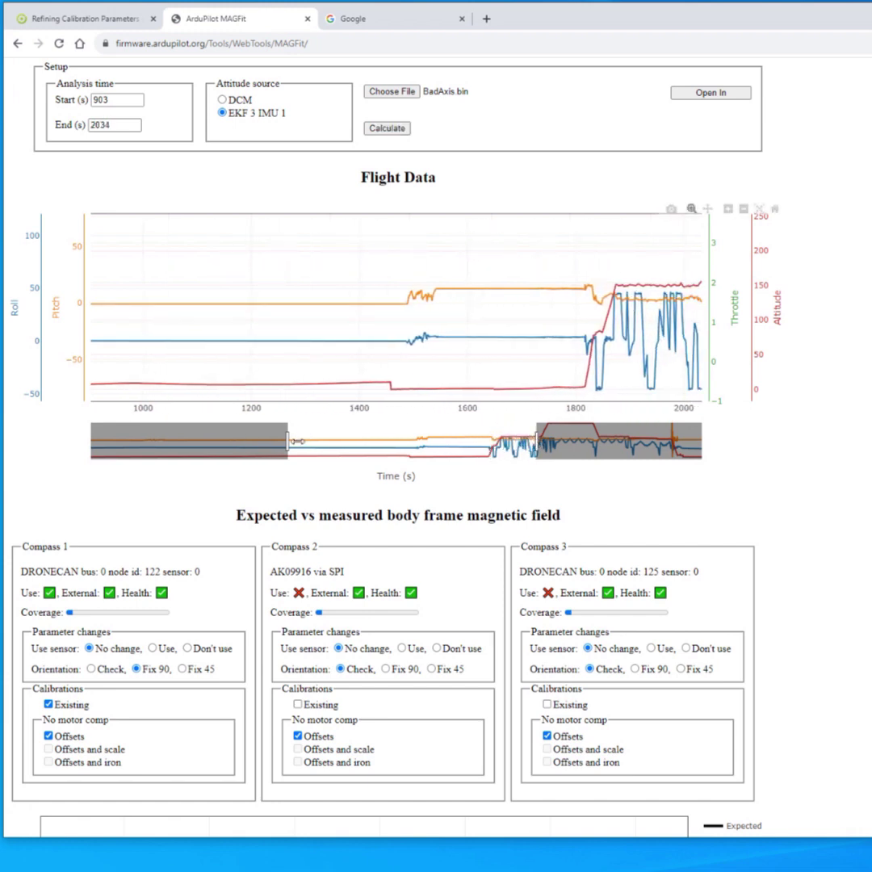
pyautogui.moveTo(289, 444); pyautogui.dragTo(440, 444)
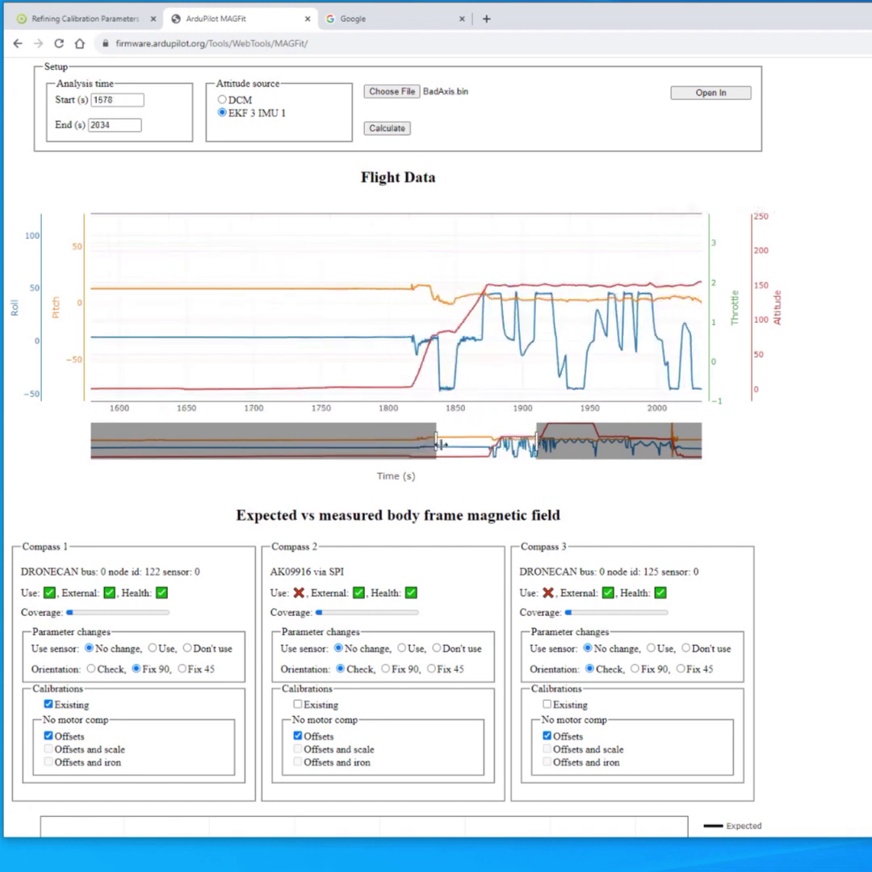
pyautogui.click(386, 127)
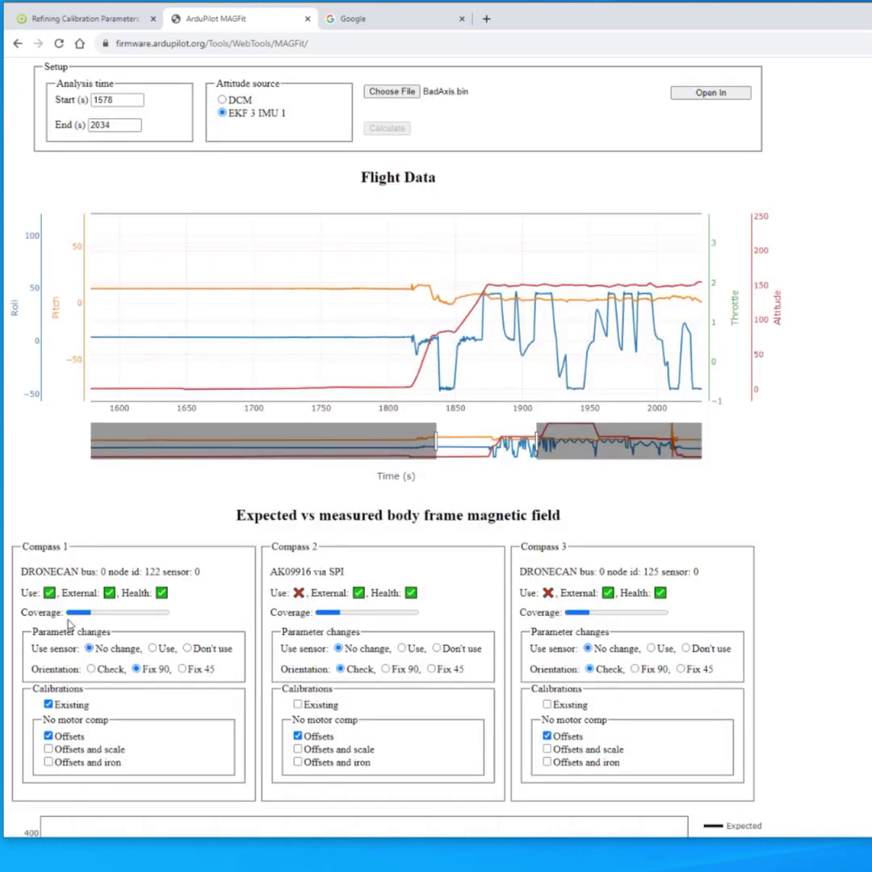
# - Widen the analysis window to nearly the whole flight, 1778 to 2674 s, recalculate, and check the coverage of each compass
pyautogui.moveTo(496, 450); pyautogui.dragTo(543, 450)
pyautogui.moveTo(621, 450); pyautogui.dragTo(675, 449)
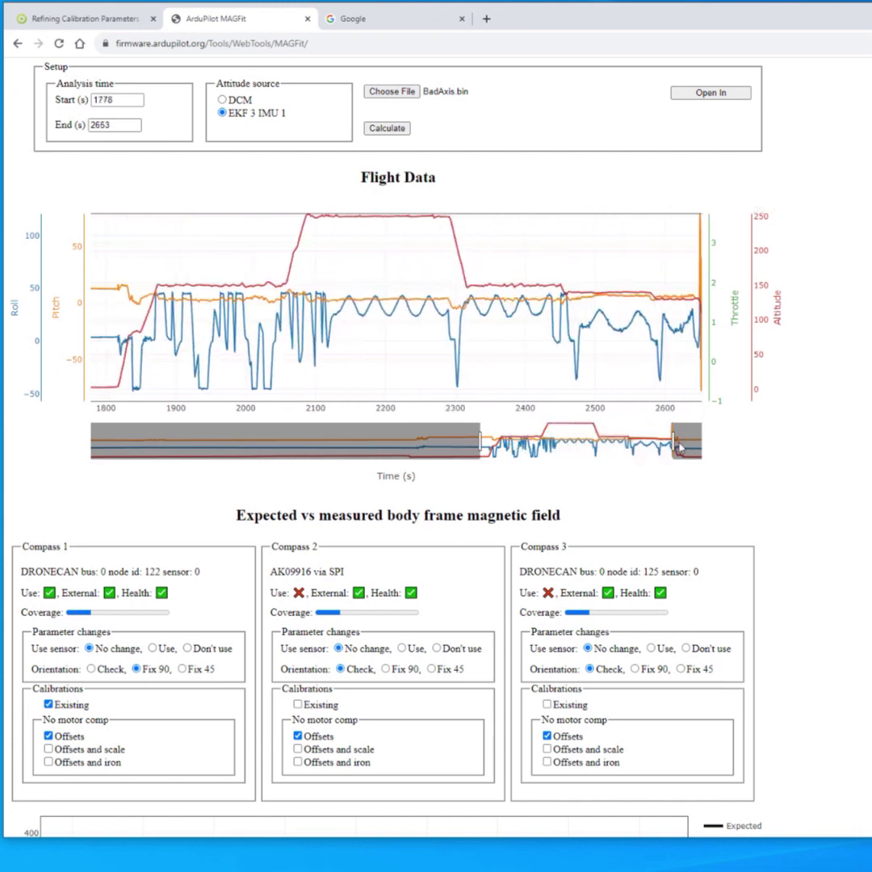
pyautogui.click(386, 128)
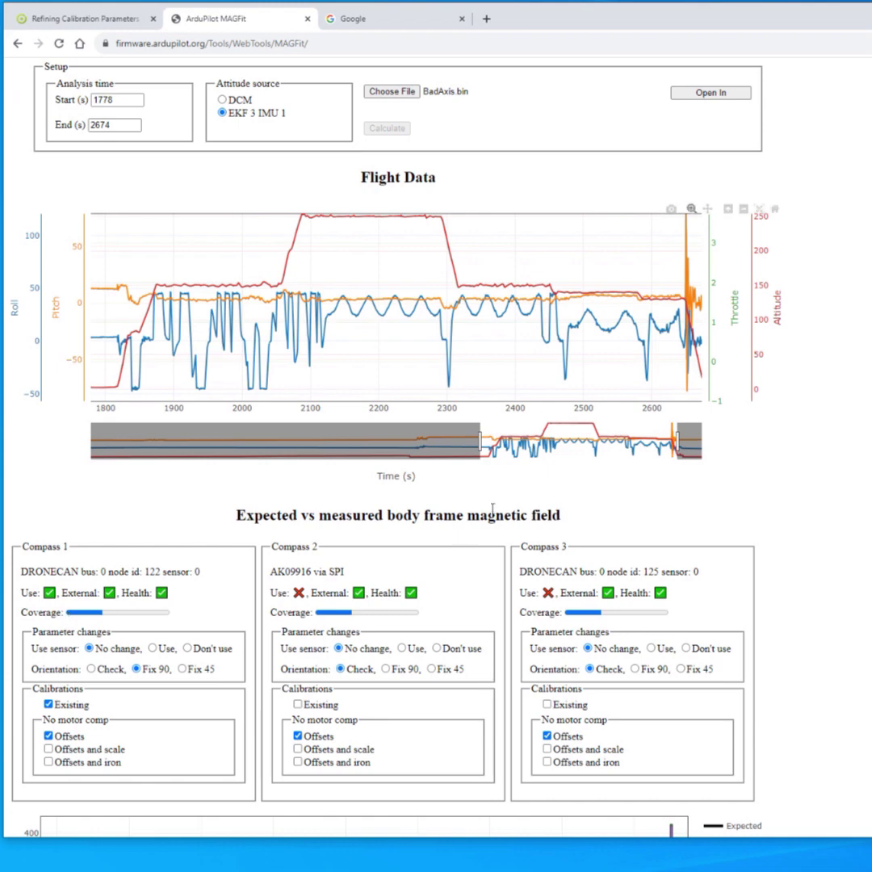
pyautogui.scroll(-2, 485, 517)
pyautogui.scroll(1, 489, 541)
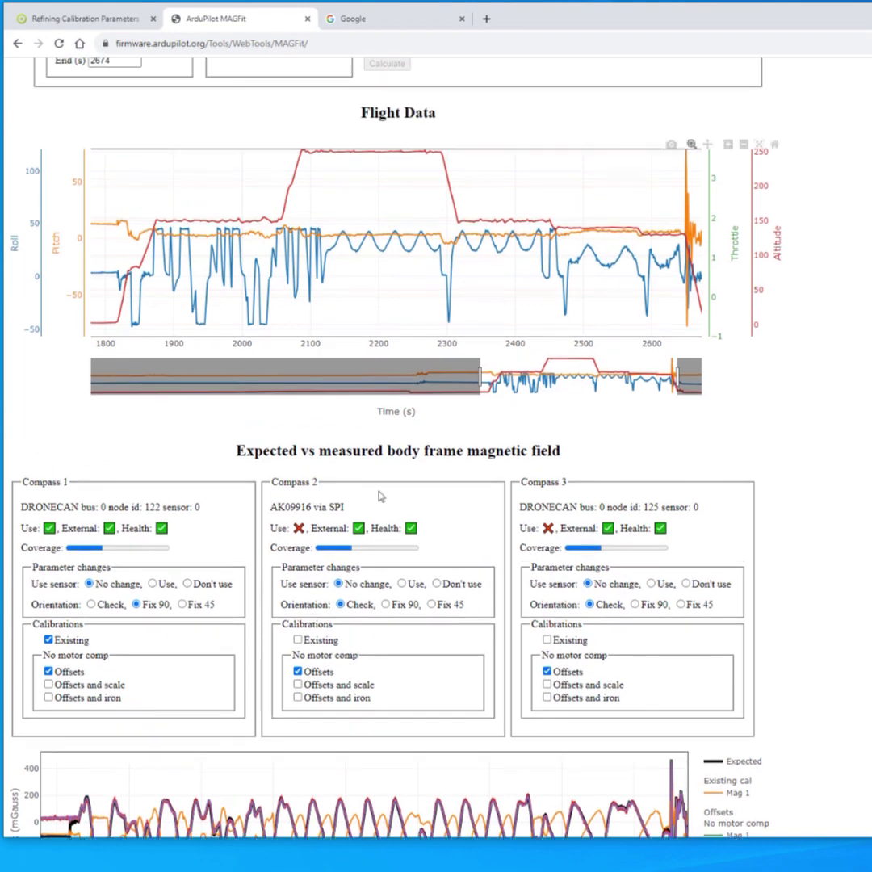
pyautogui.scroll(-1, 399, 588)
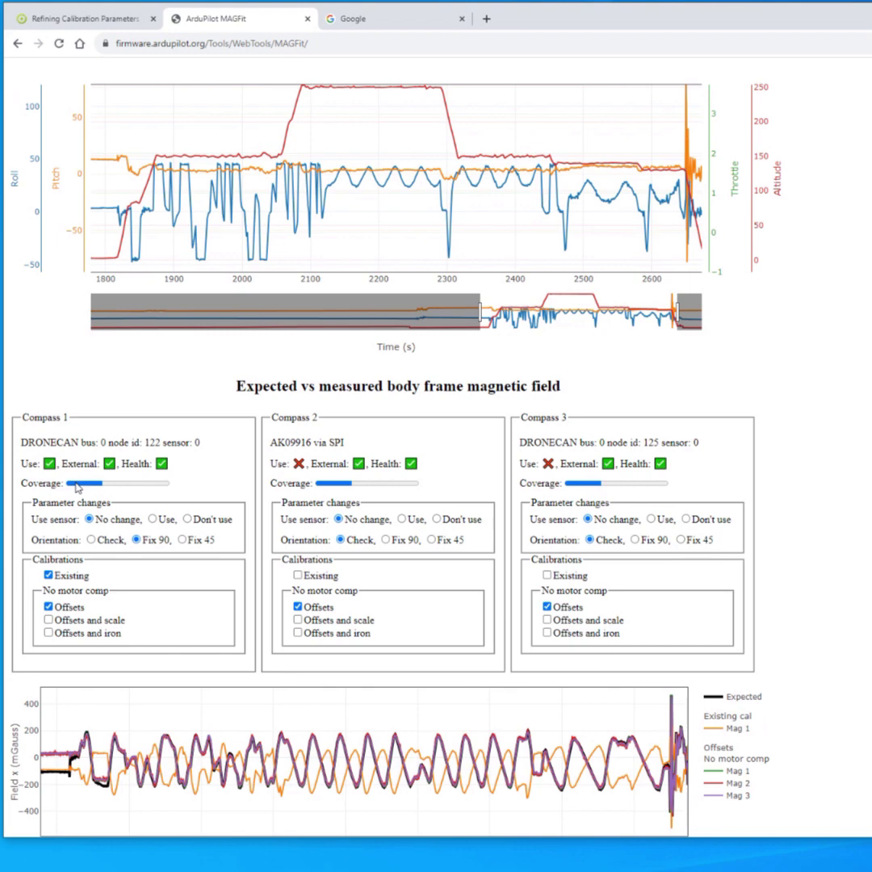
pyautogui.scroll(2, 81, 485)
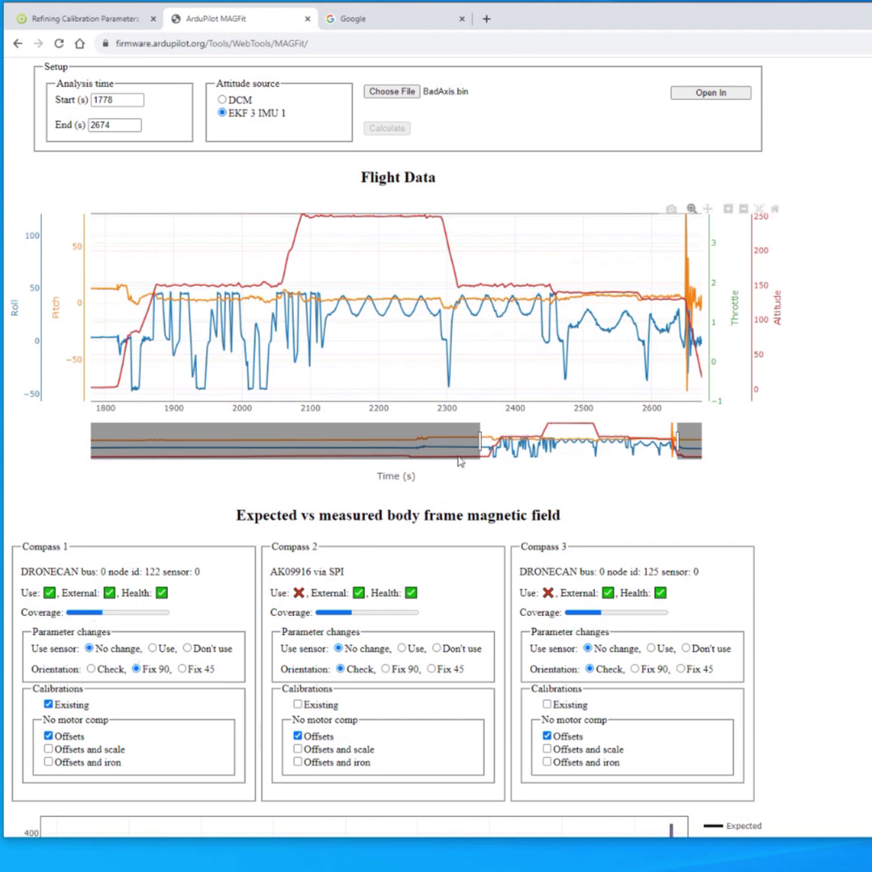
# - Set the analysis start to 1834 s and review the compass coverage, parameter change options and body frame field graphs
pyautogui.moveTo(479, 440); pyautogui.dragTo(496, 447)
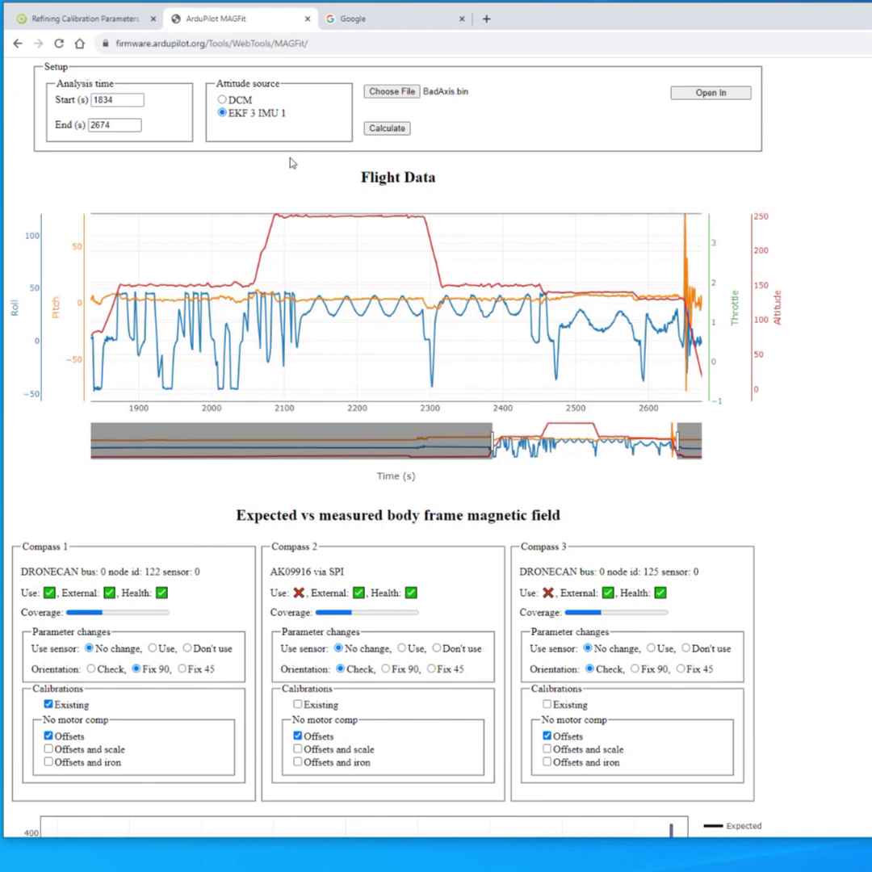
pyautogui.scroll(-3, 295, 609)
pyautogui.scroll(1, 162, 525)
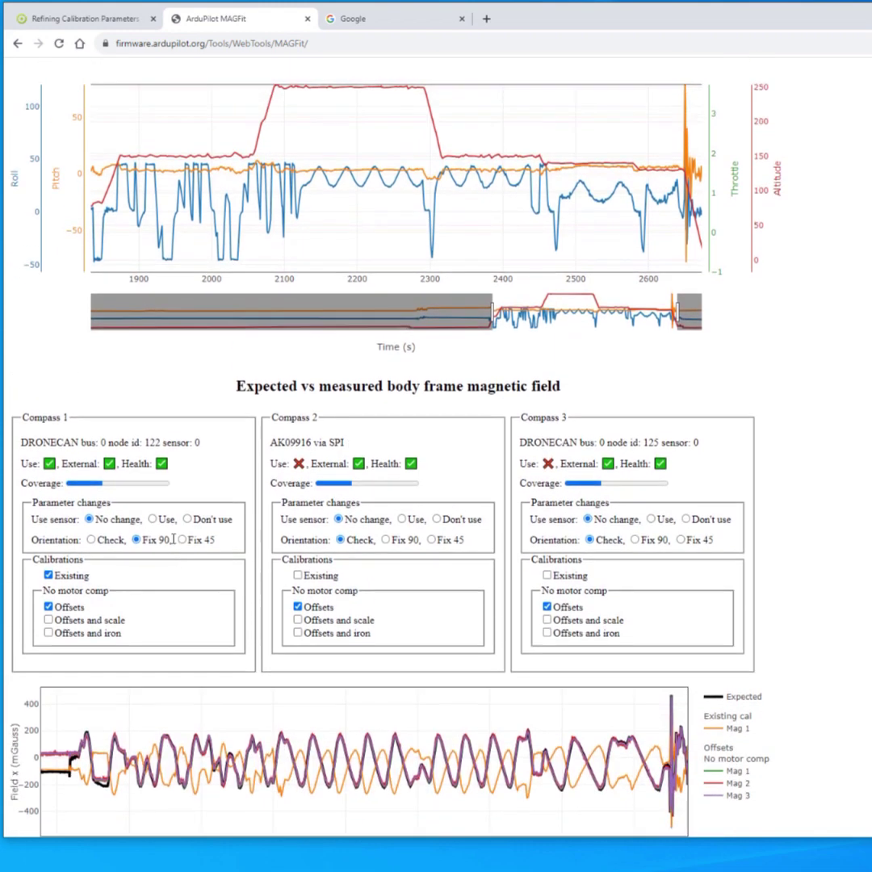
pyautogui.scroll(-2, 127, 502)
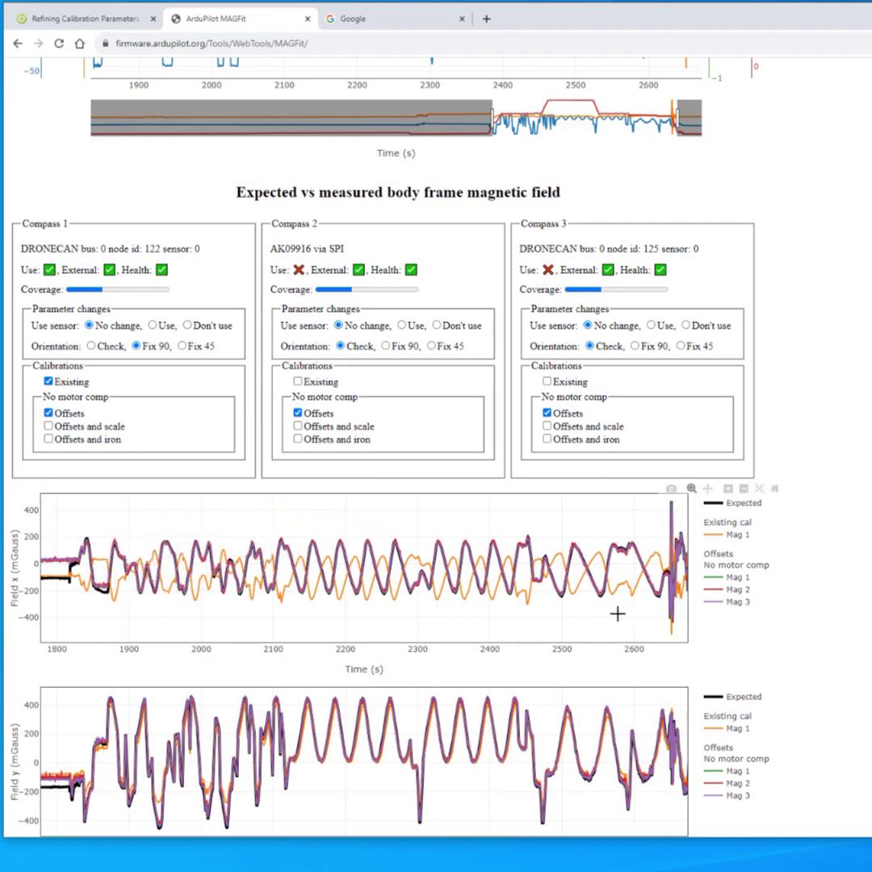
pyautogui.scroll(1, 588, 609)
pyautogui.scroll(2, 588, 608)
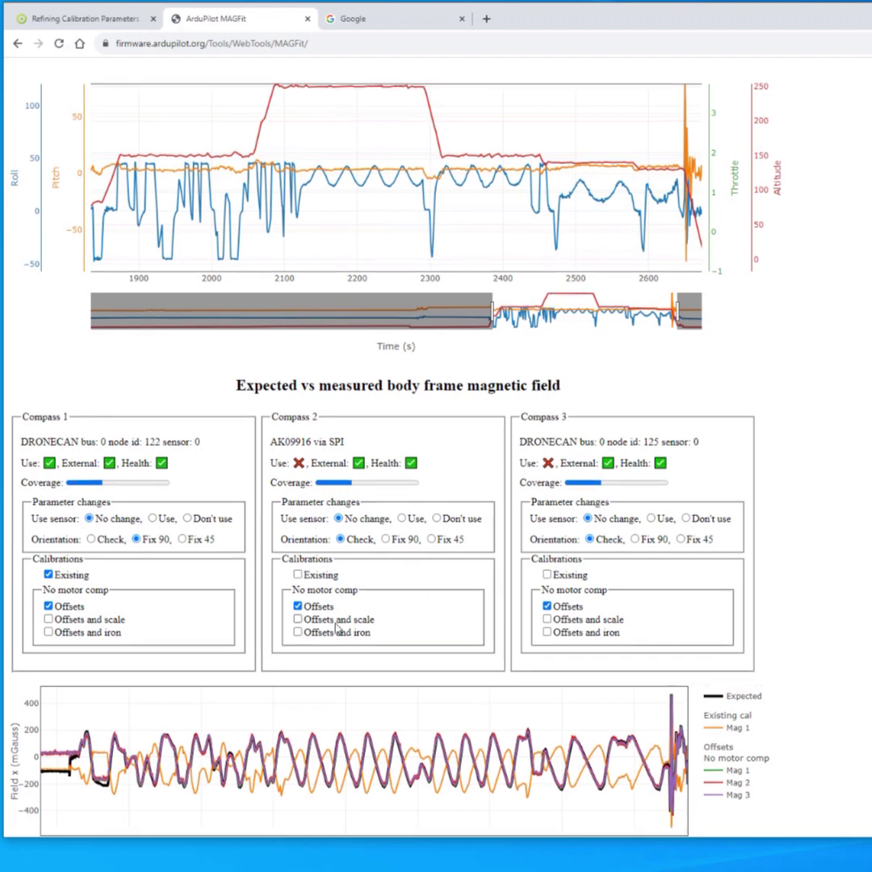
pyautogui.scroll(-4, 329, 611)
pyautogui.scroll(2, 329, 611)
pyautogui.scroll(3, 330, 611)
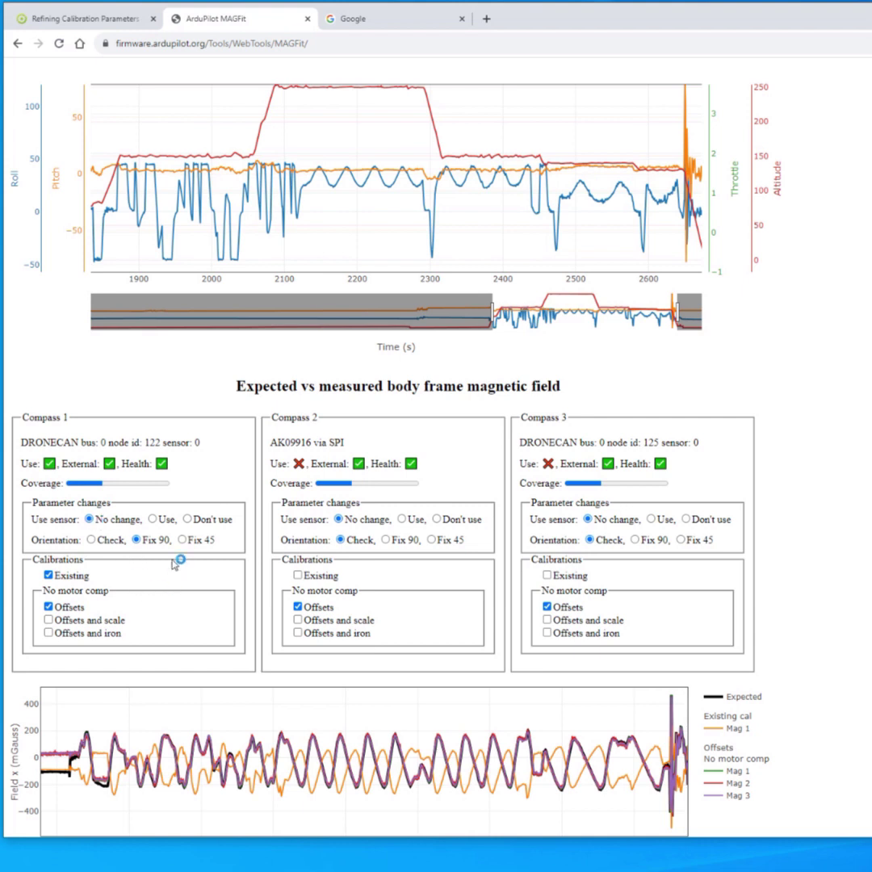
# - Set Compass 1's sensor option to Use and check which calibration is listed in each compass's parameters
pyautogui.click(188, 519)
pyautogui.click(164, 521)
pyautogui.scroll(-20, 216, 420)
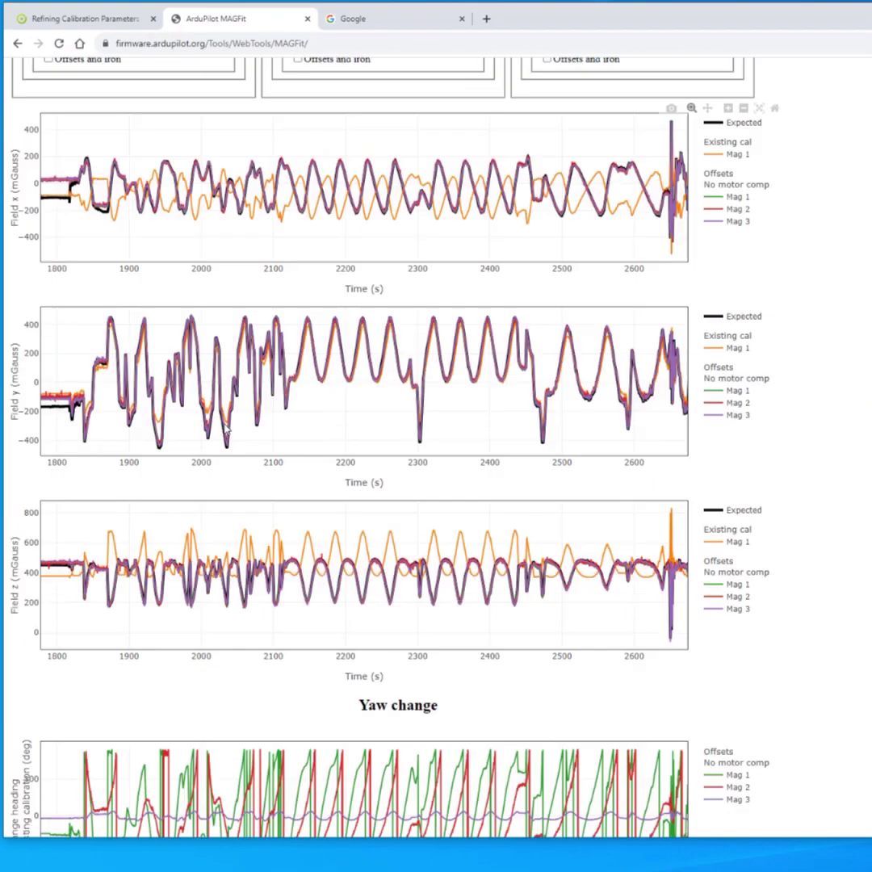
pyautogui.scroll(-2, 226, 429)
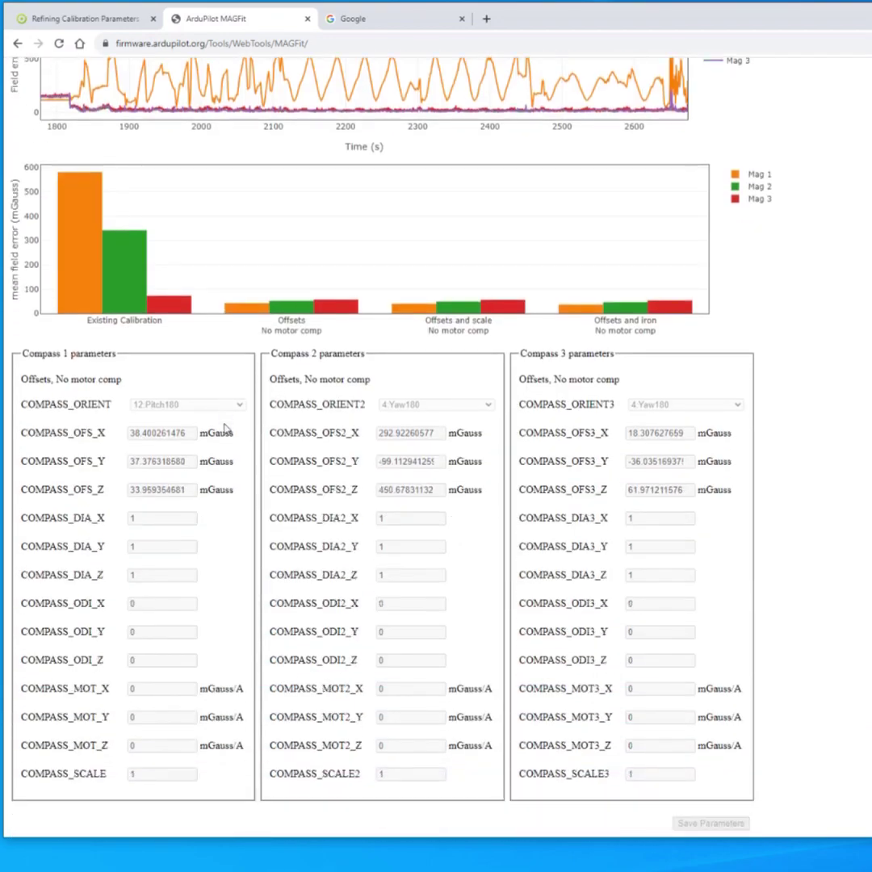
pyautogui.doubleClick(85, 378)
pyautogui.moveTo(306, 377); pyautogui.dragTo(371, 378)
pyautogui.moveTo(615, 377); pyautogui.dragTo(519, 378)
pyautogui.click(519, 378)
# - Deselect Compass 1's Existing calibration, leave only Offsets selected, and review the field graphs and compass parameters
pyautogui.scroll(20, 347, 565)
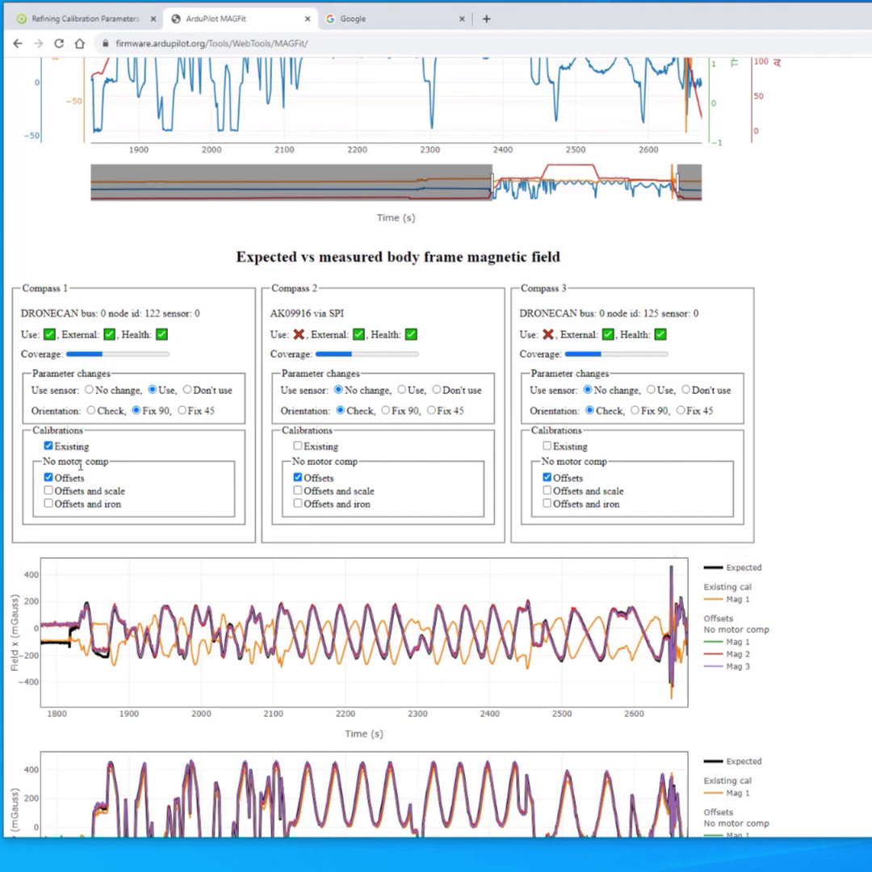
pyautogui.click(48, 477)
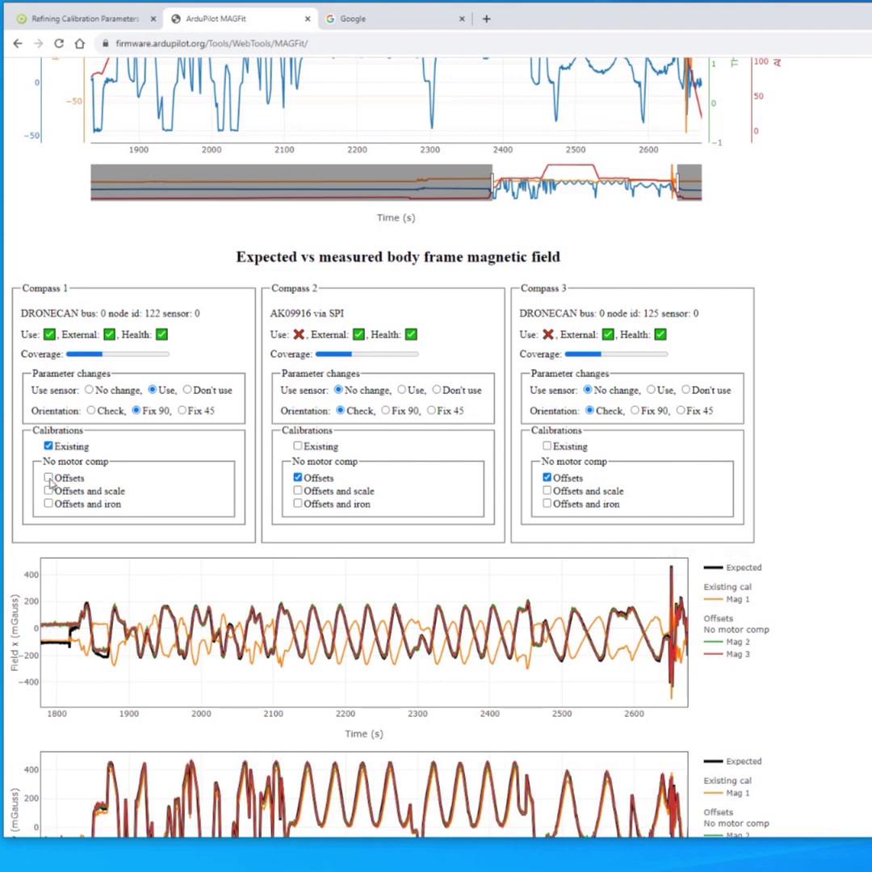
pyautogui.click(48, 477)
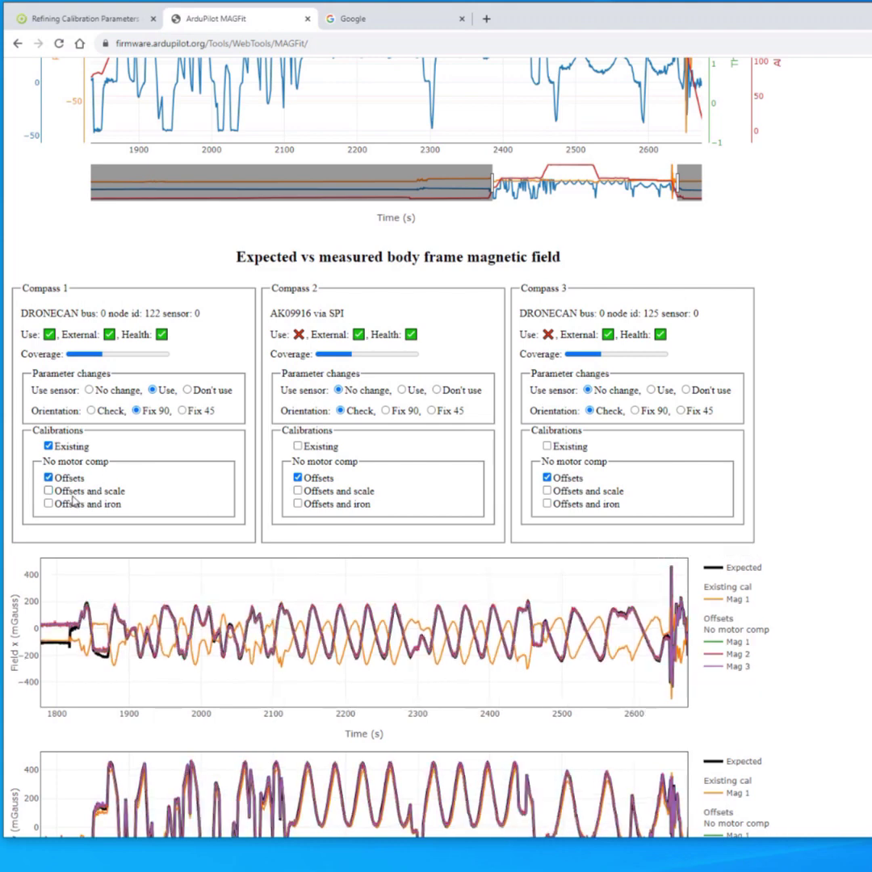
pyautogui.click(49, 446)
pyautogui.scroll(-3, 155, 468)
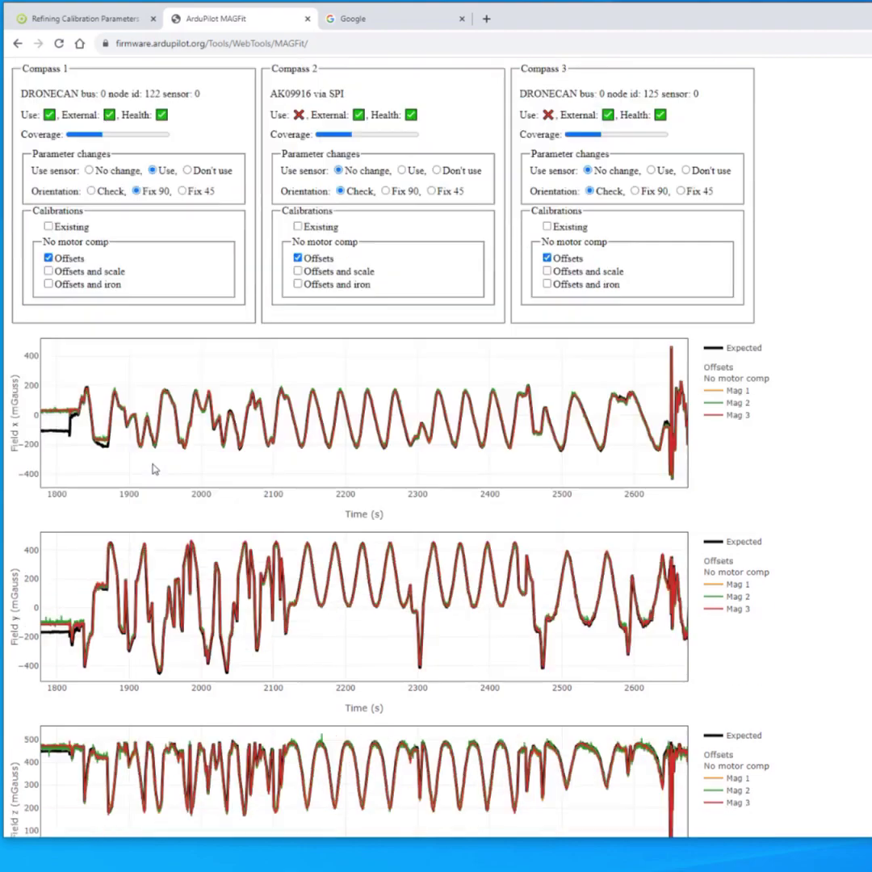
pyautogui.scroll(-20, 155, 469)
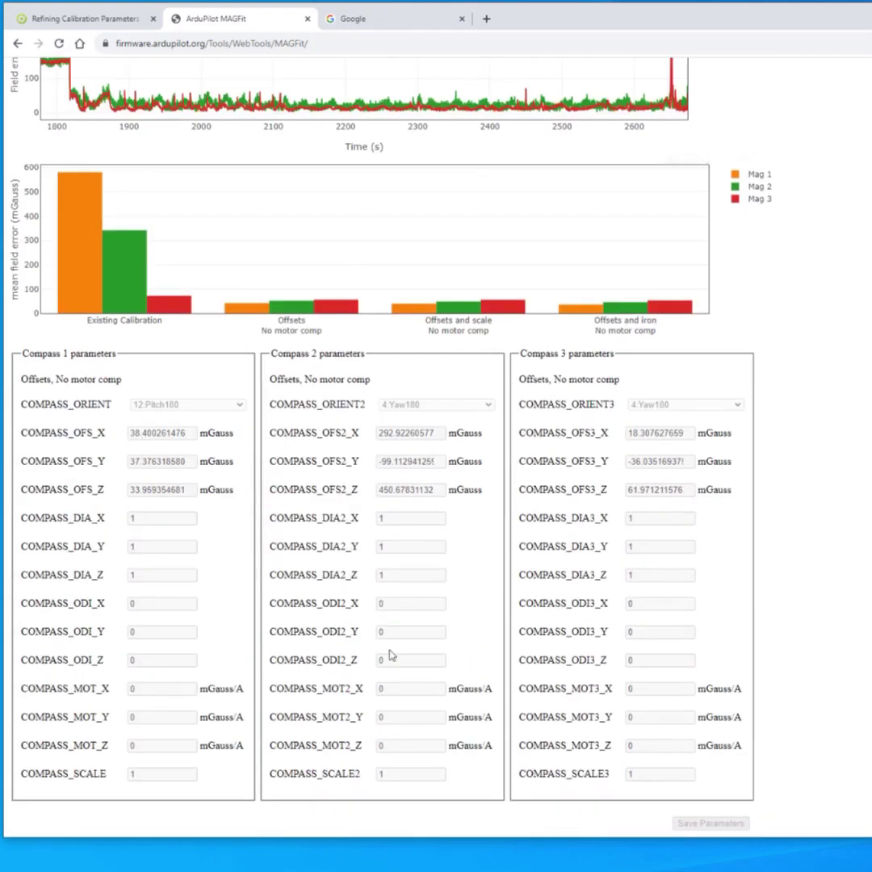
# - Shorten the analysis window to end at 2227 s and recalculate the calibrations
pyautogui.scroll(20, 565, 726)
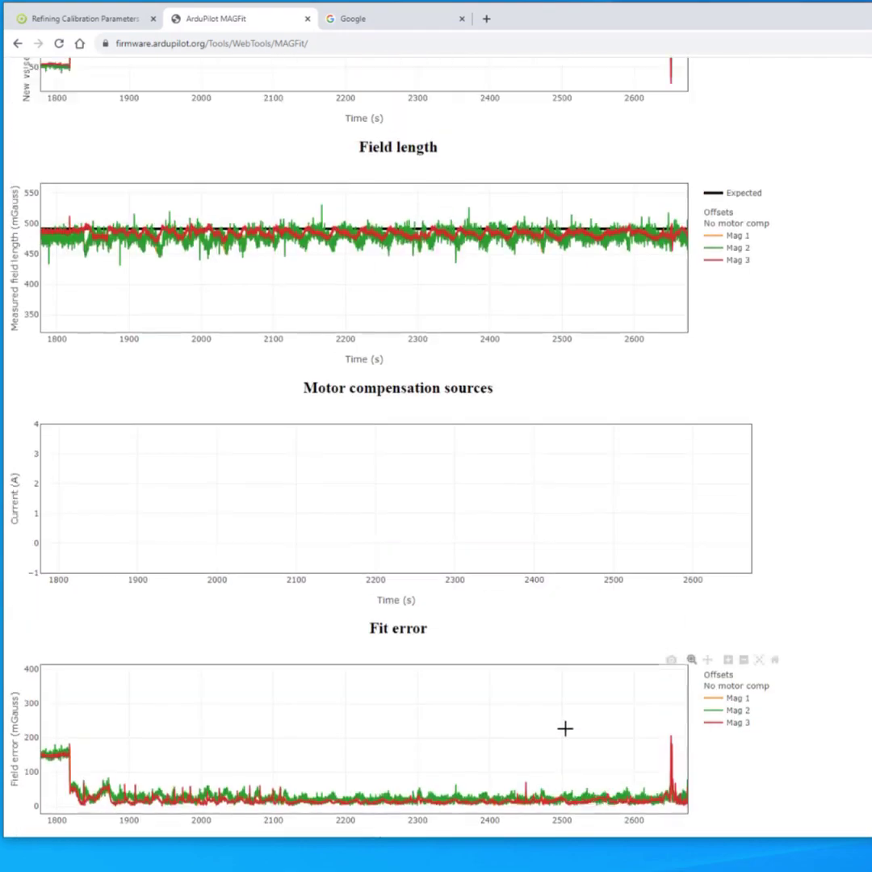
pyautogui.scroll(7, 547, 696)
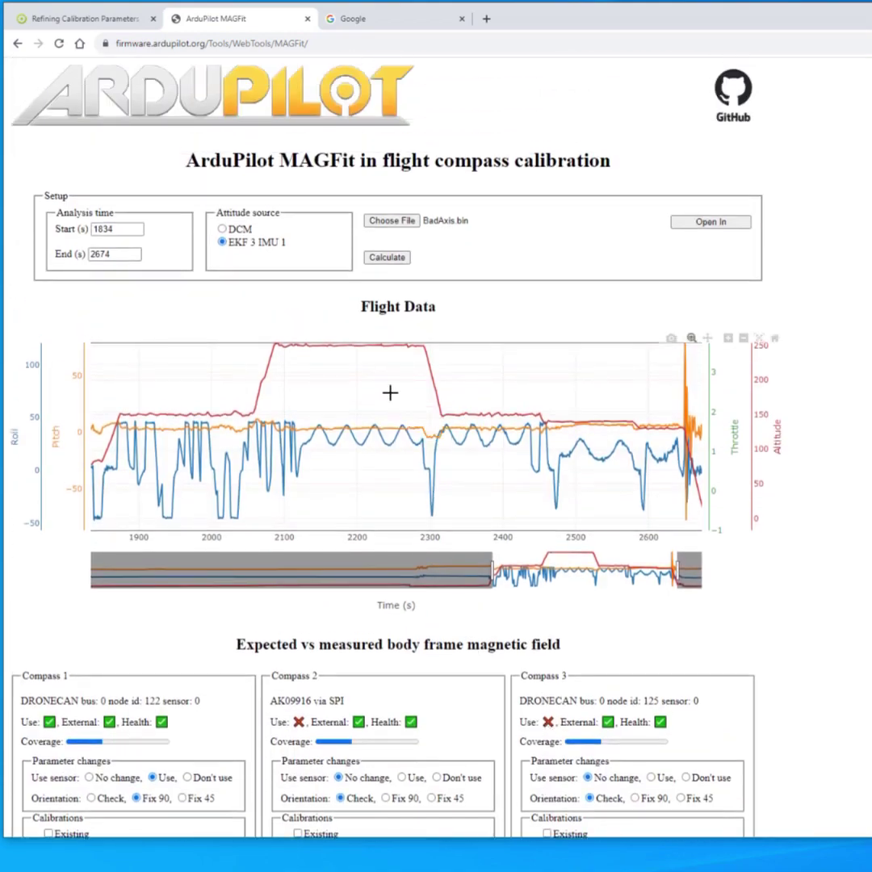
pyautogui.click(396, 538)
pyautogui.moveTo(676, 574); pyautogui.dragTo(580, 574)
pyautogui.click(376, 258)
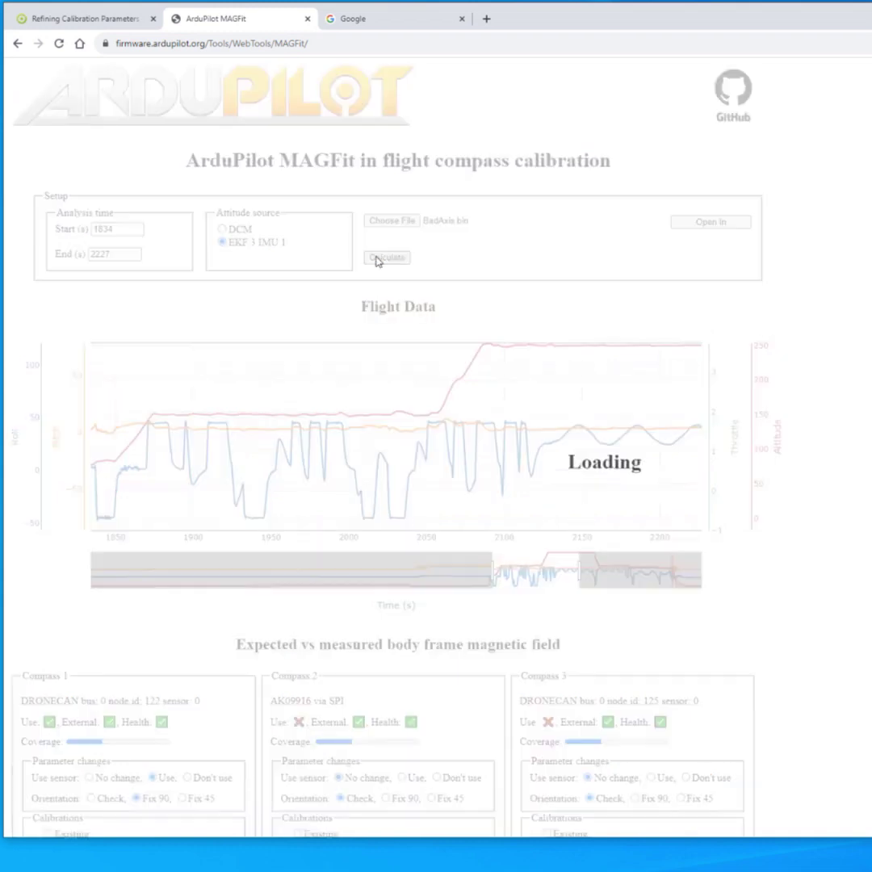
# - Extend the analysis end to 2656 s, recalculate the calibrations and review the mean field errors and compass parameters
pyautogui.moveTo(579, 575); pyautogui.dragTo(688, 575)
pyautogui.click(373, 257)
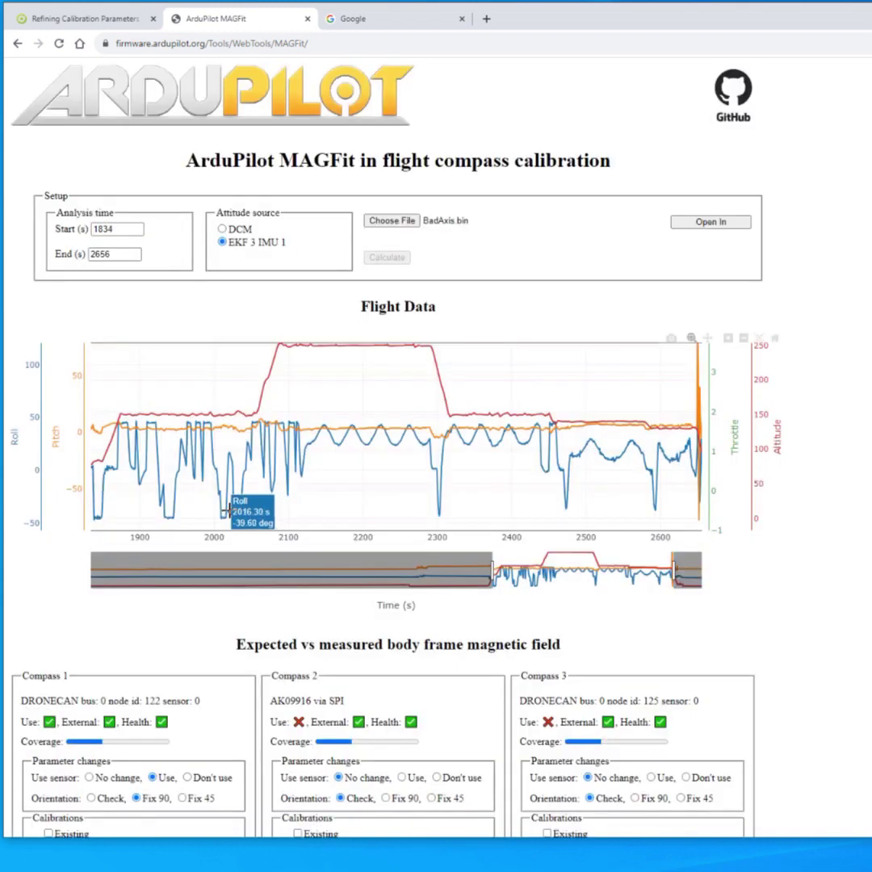
pyautogui.scroll(-3, 229, 510)
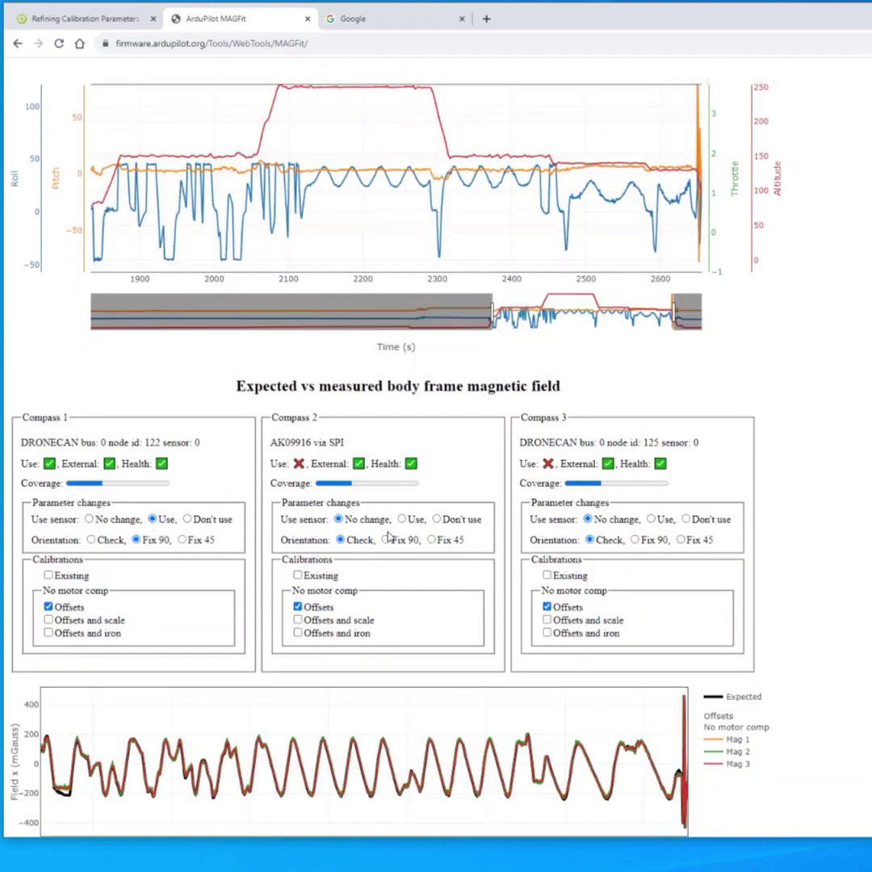
pyautogui.scroll(-20, 399, 530)
pyautogui.scroll(-5, 399, 532)
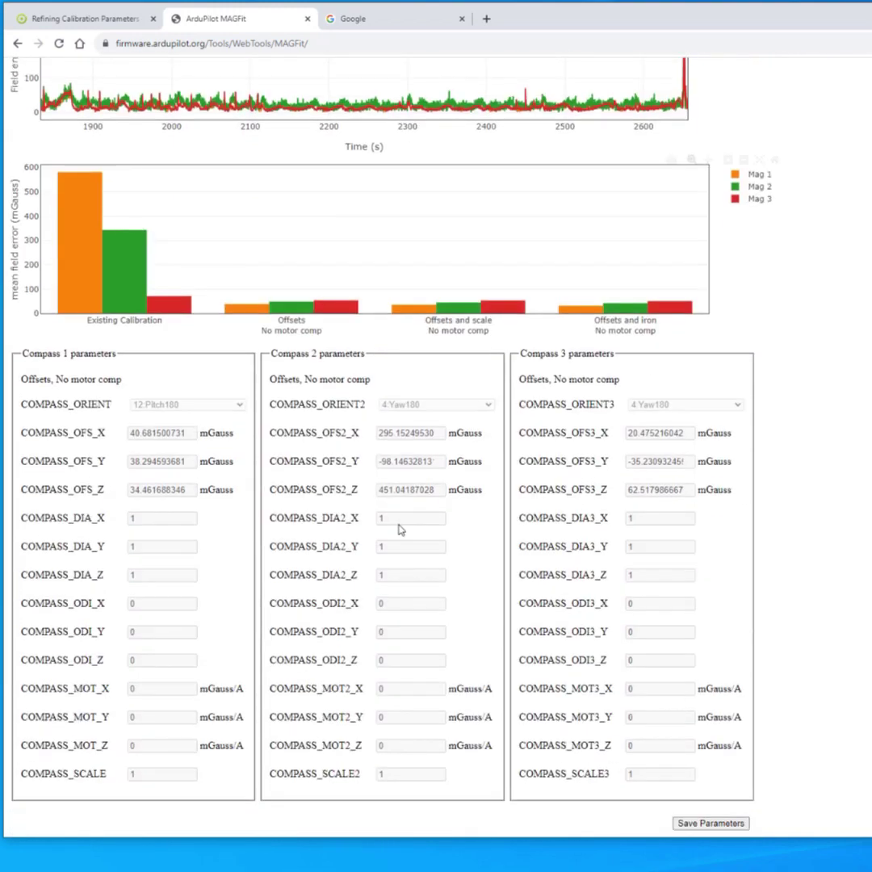
# - Save the Offsets parameters of all three compasses, accepting Compass 1's orientation change to 12:Pitch180
pyautogui.click(687, 824)
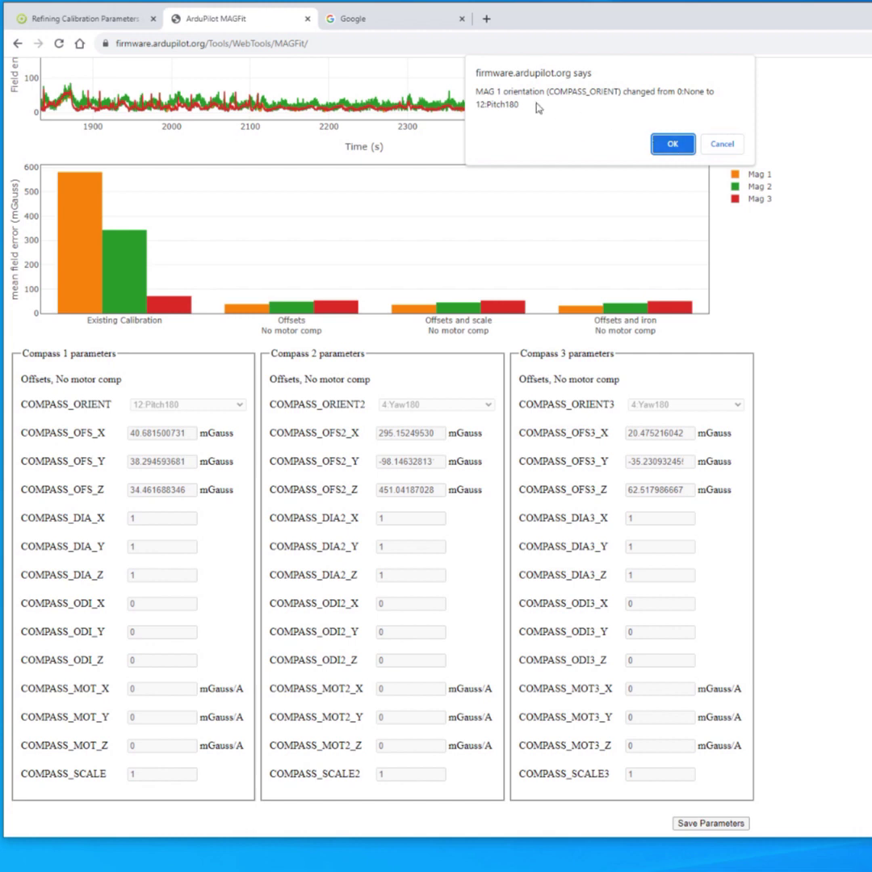
pyautogui.click(673, 143)
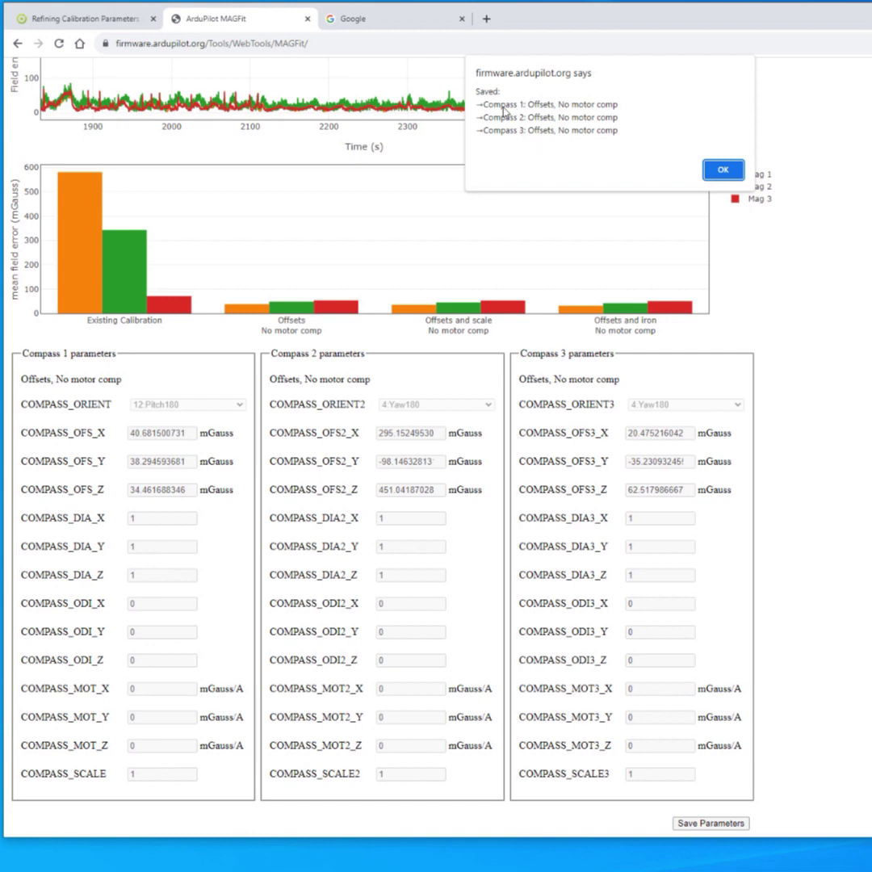
pyautogui.click(724, 170)
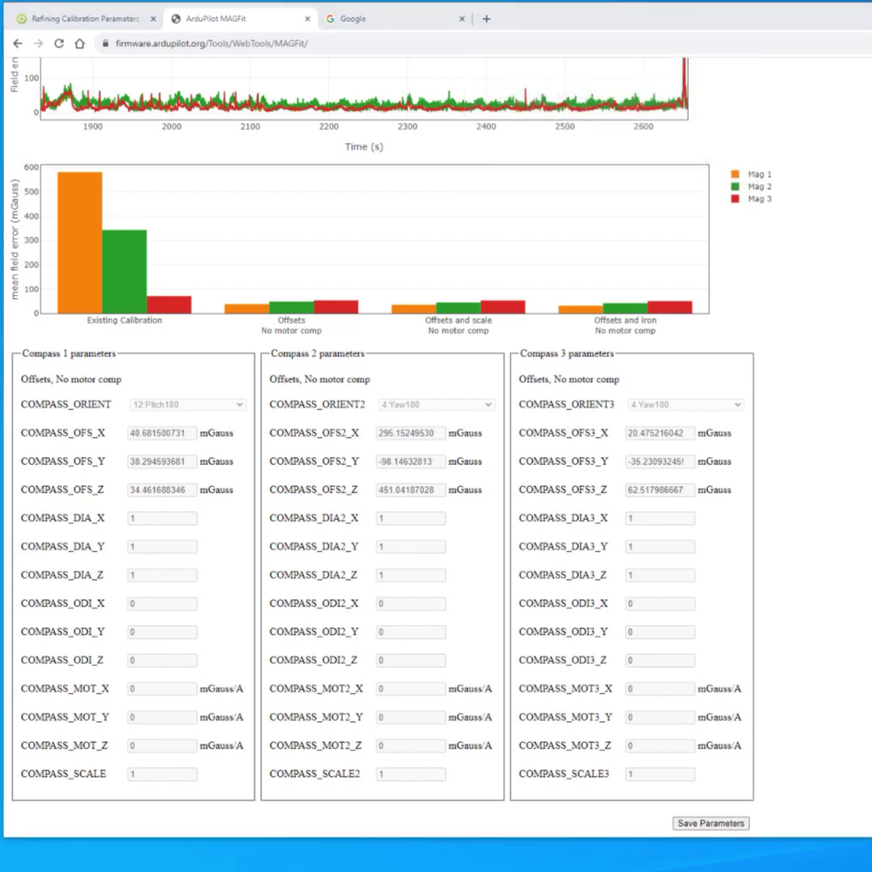
# - Switch to Visual Studio Code and examine the saved parameters in MAGFit (13).param, including the COMPASS_USE line
pyautogui.hotkey('alt', 'Tab')
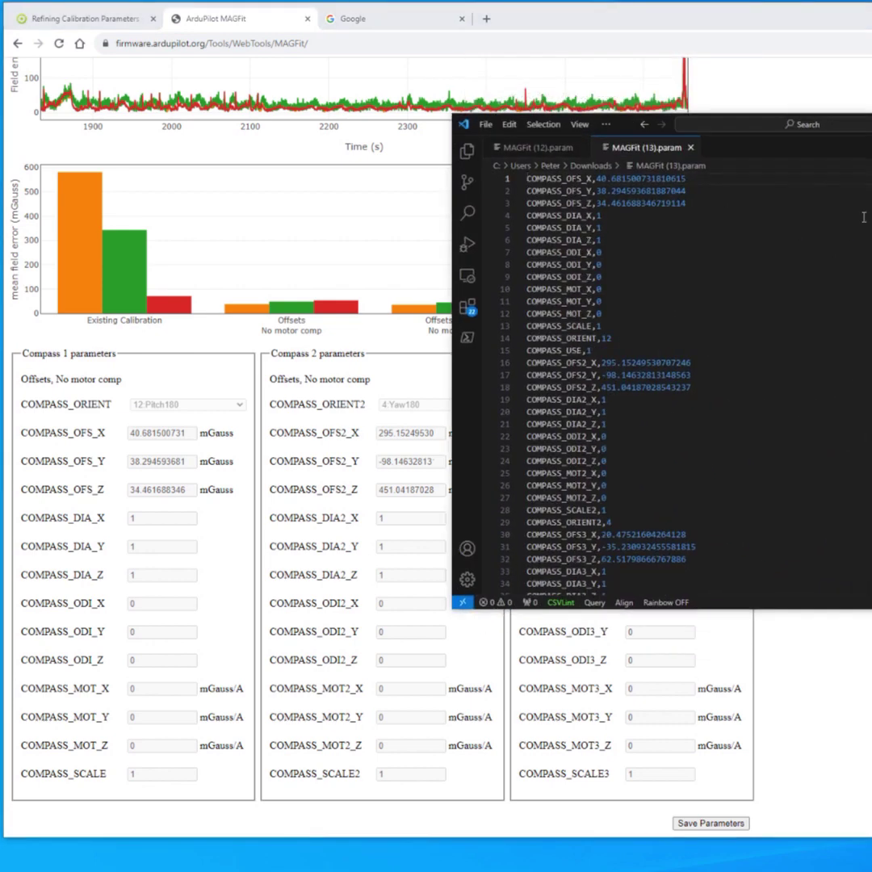
pyautogui.moveTo(597, 353); pyautogui.dragTo(526, 351)
pyautogui.keyDown('shift'); pyautogui.click(551, 338); pyautogui.keyUp('shift')
pyautogui.keyDown('shift'); pyautogui.click(514, 350); pyautogui.keyUp('shift')
pyautogui.scroll(-2, 581, 484)
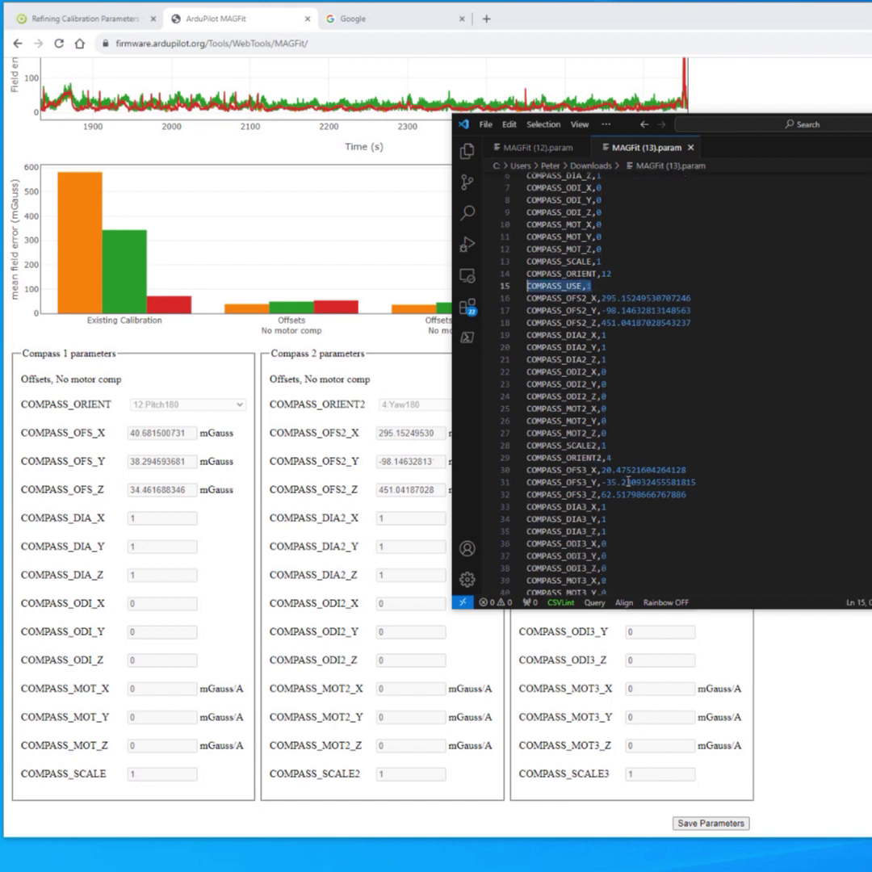
pyautogui.keyDown('shift'); pyautogui.click(579, 287); pyautogui.keyUp('shift')
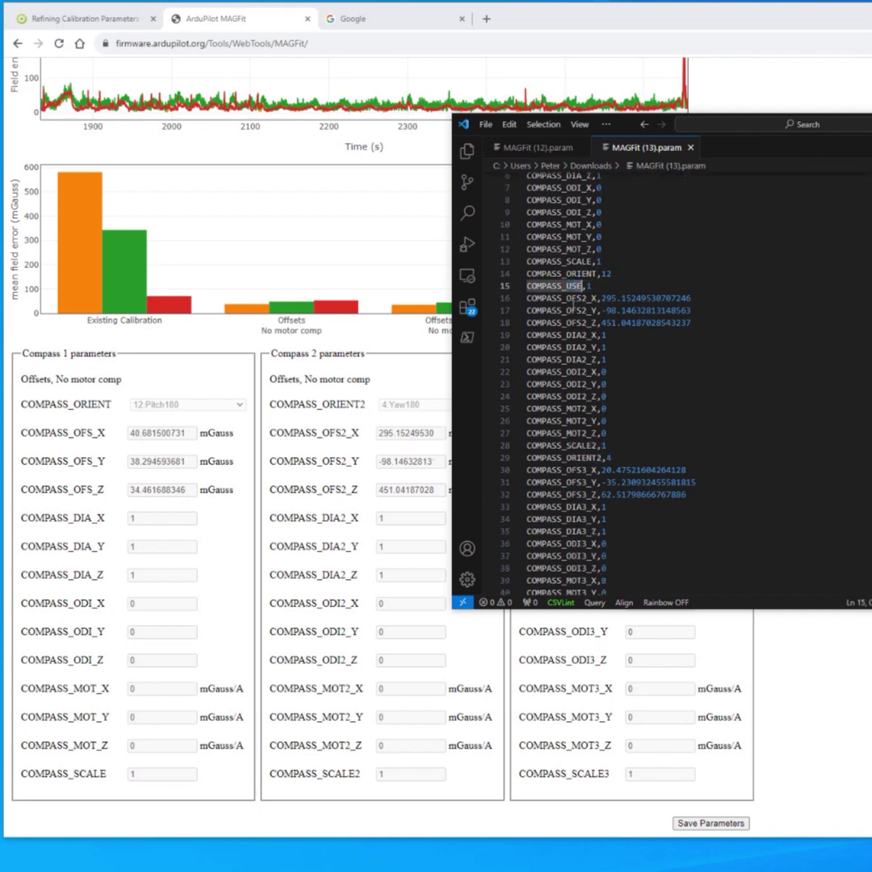
pyautogui.scroll(-2, 579, 391)
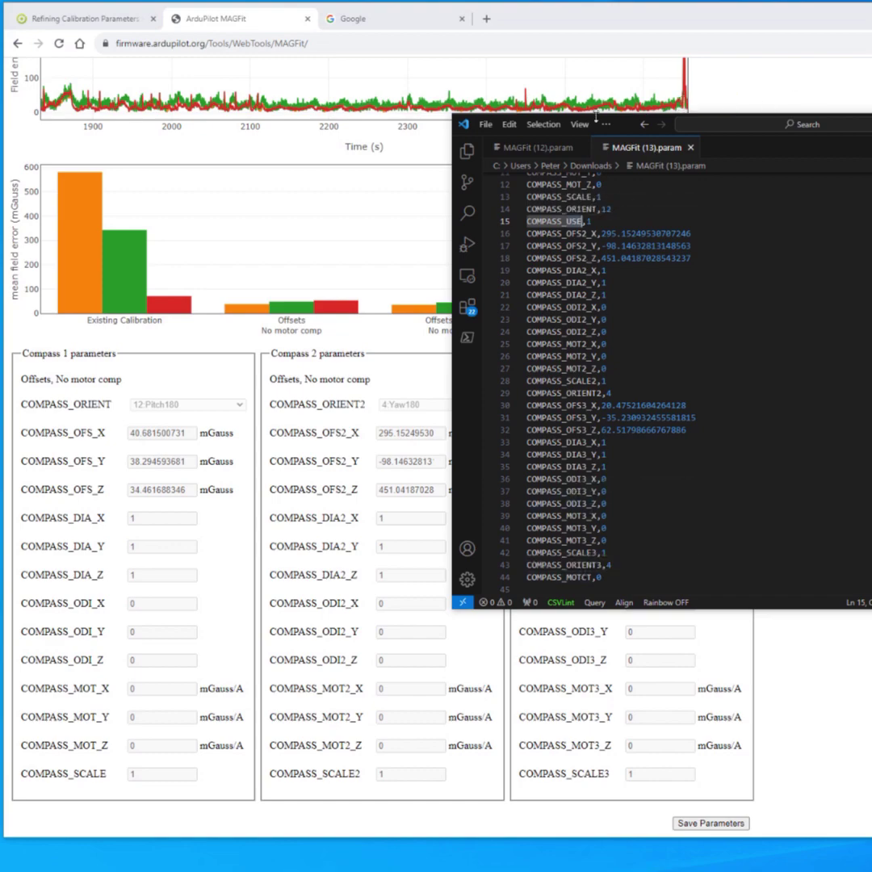
# - Return to the MAGFit page in the browser, load log15.bin and acknowledge the Mag 1 orientation alert
pyautogui.hotkey('alt', 'Tab')
pyautogui.scroll(20, 790, 292)
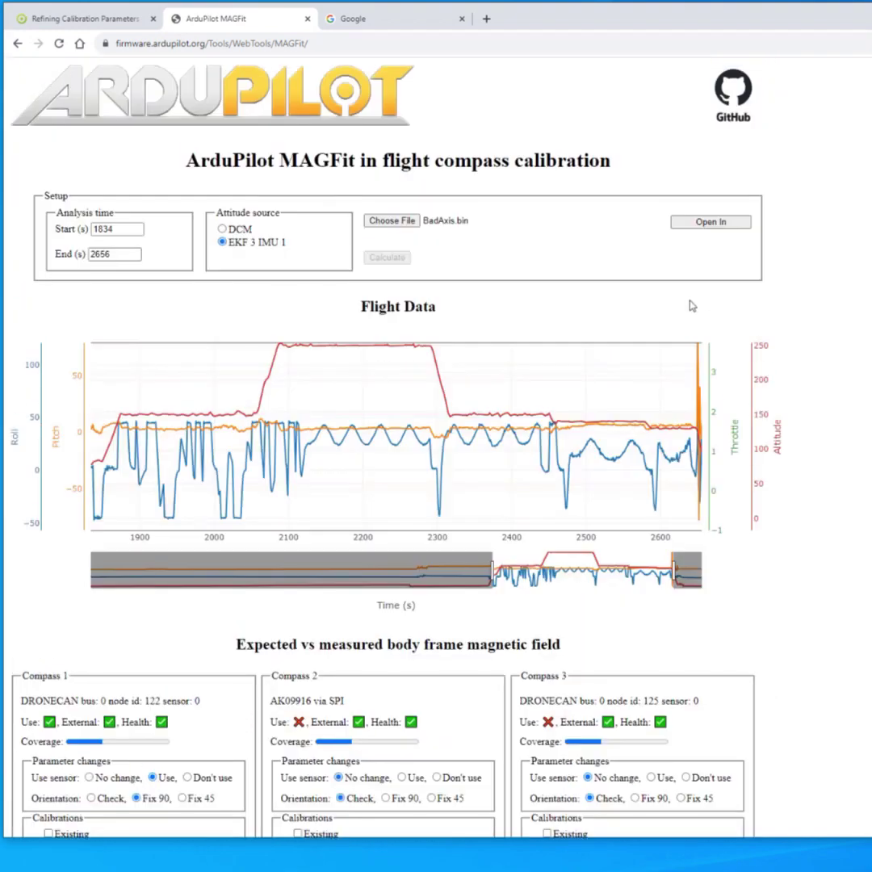
pyautogui.click(394, 219)
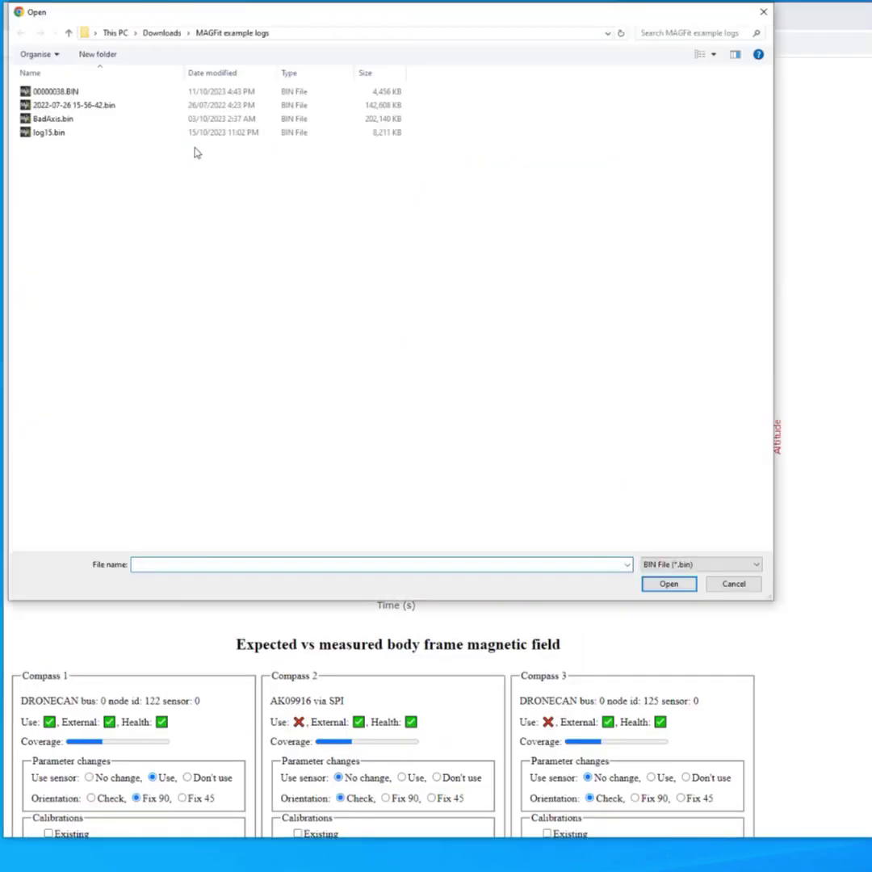
pyautogui.doubleClick(142, 132)
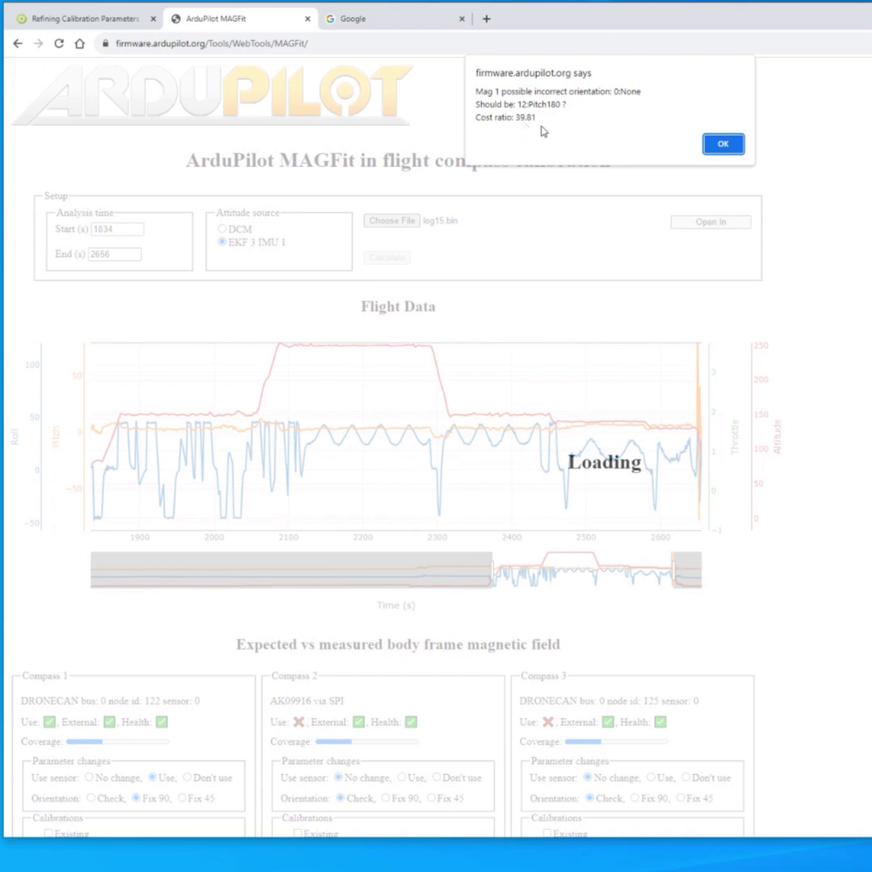
pyautogui.click(738, 149)
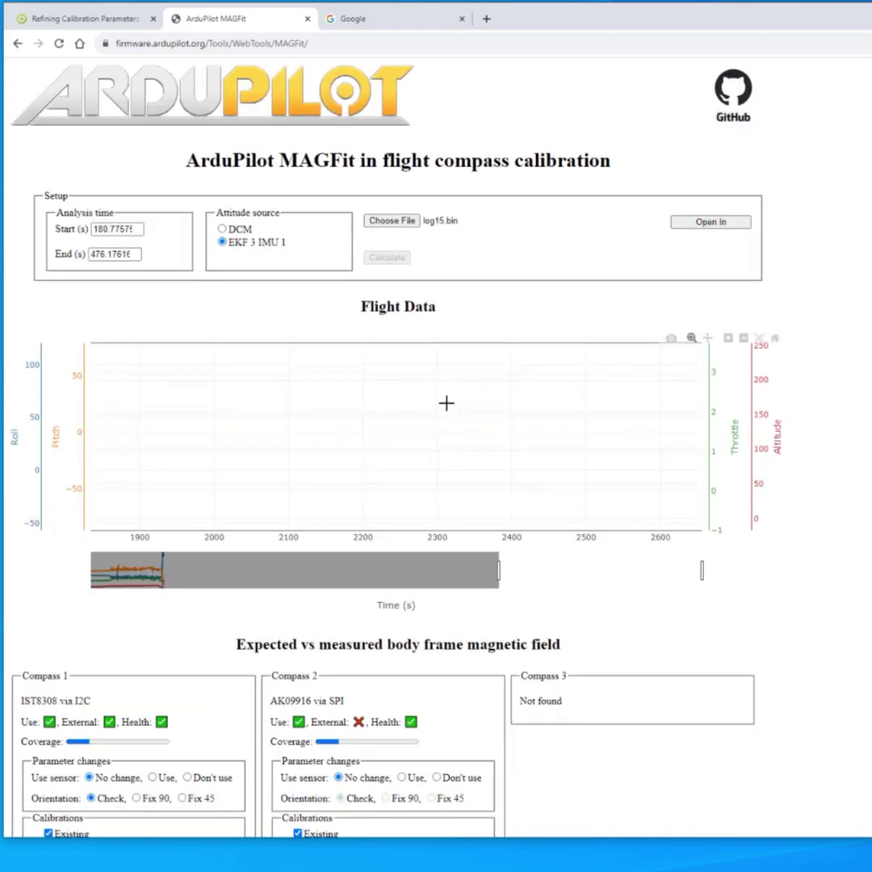
# - Reset the flight data plot to the full log, 180 to 477 s, and recalculate the calibrations
pyautogui.click(774, 337)
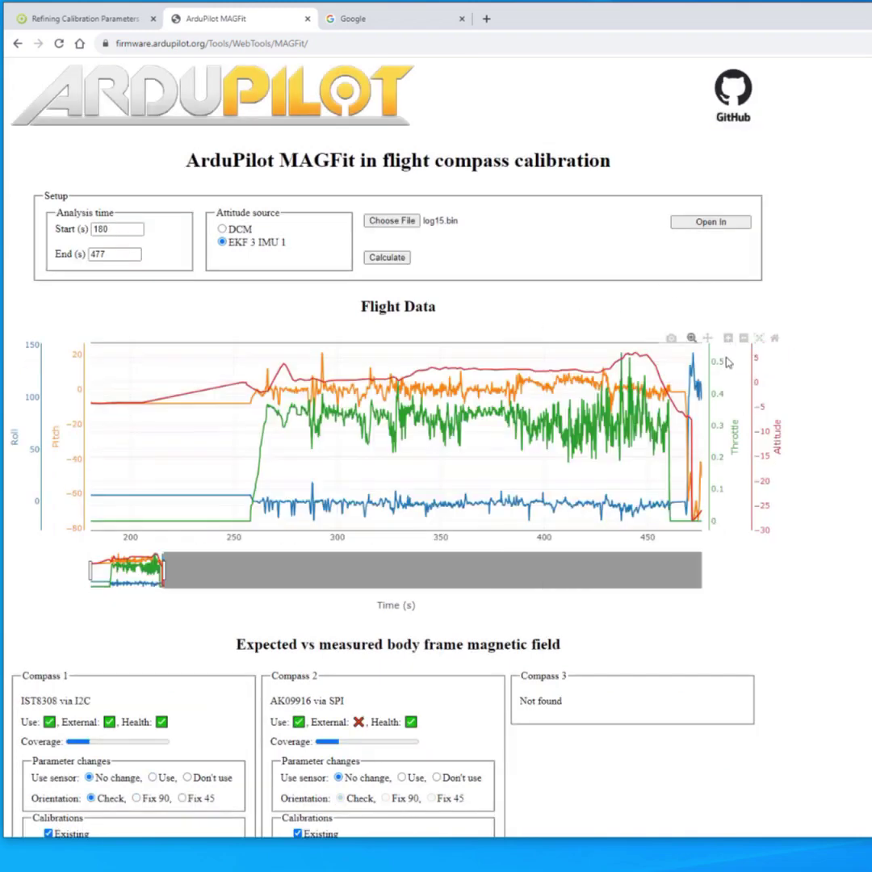
pyautogui.click(386, 258)
pyautogui.click(723, 144)
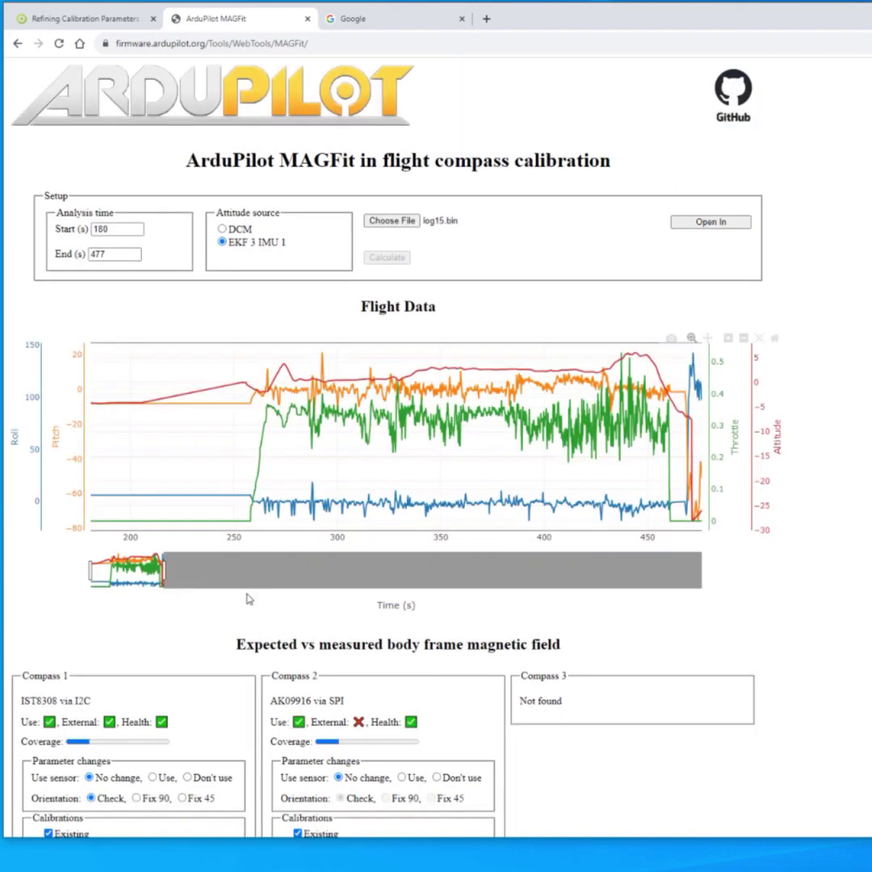
# - Deselect Compass 2's Existing and Offsets calibrations and compare Compass 1's Existing and Offsets fits with the expected field
pyautogui.scroll(-5, 273, 582)
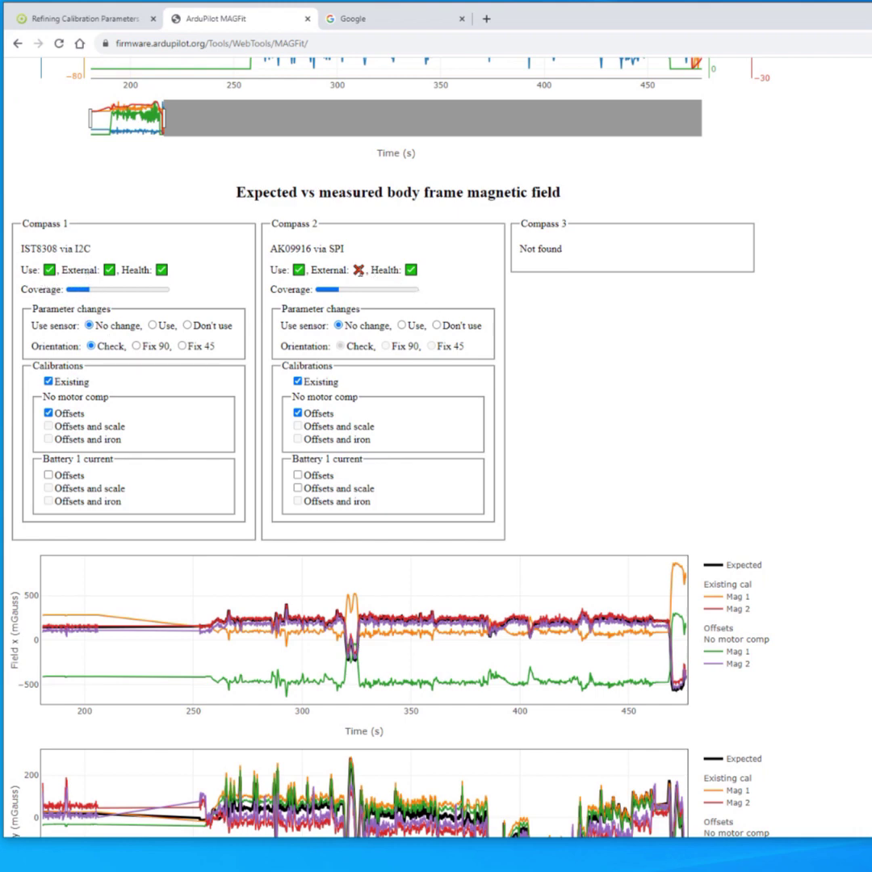
pyautogui.scroll(-2, 390, 437)
pyautogui.scroll(2, 389, 437)
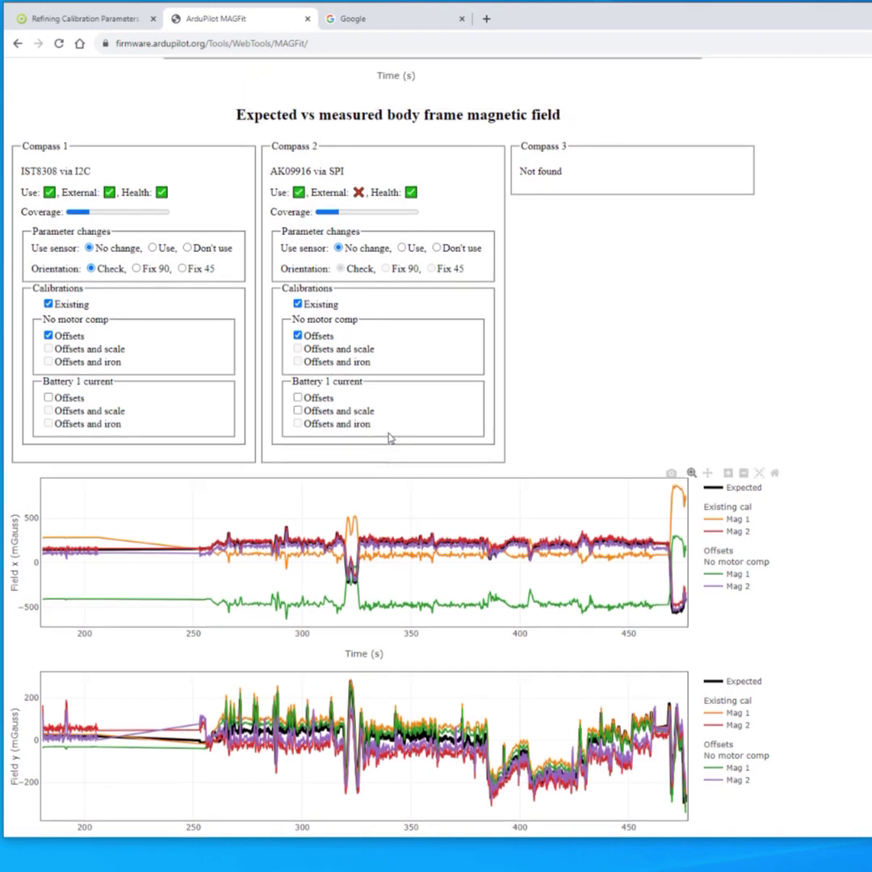
pyautogui.scroll(-2, 390, 437)
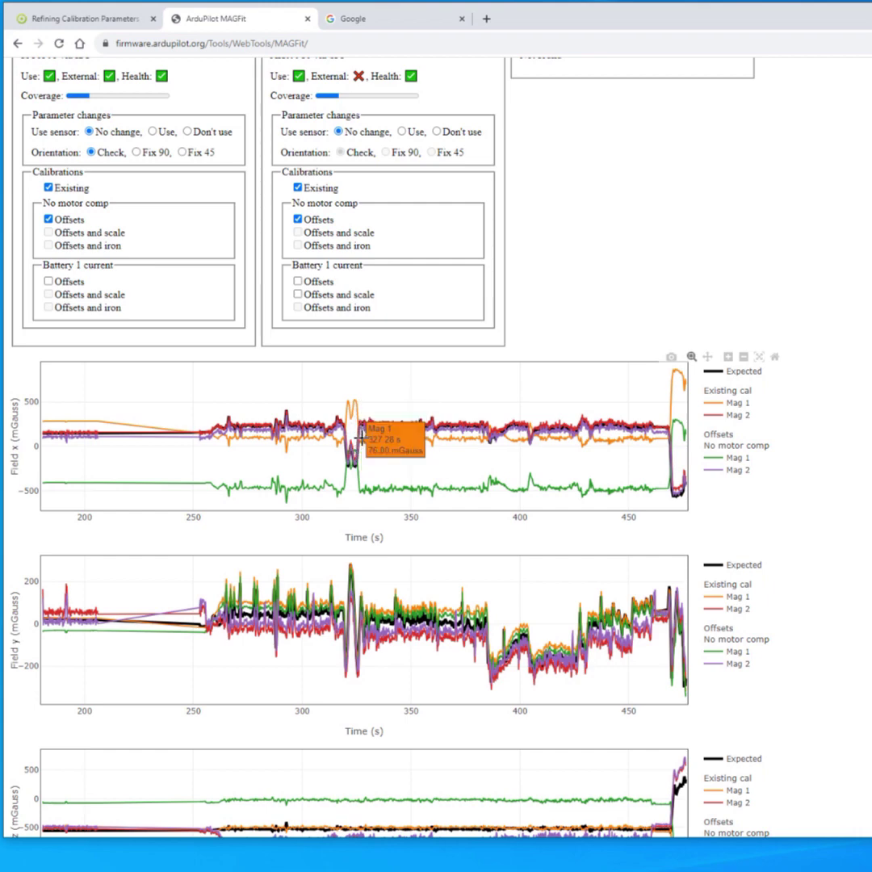
pyautogui.scroll(1, 318, 279)
pyautogui.click(297, 251)
pyautogui.click(305, 285)
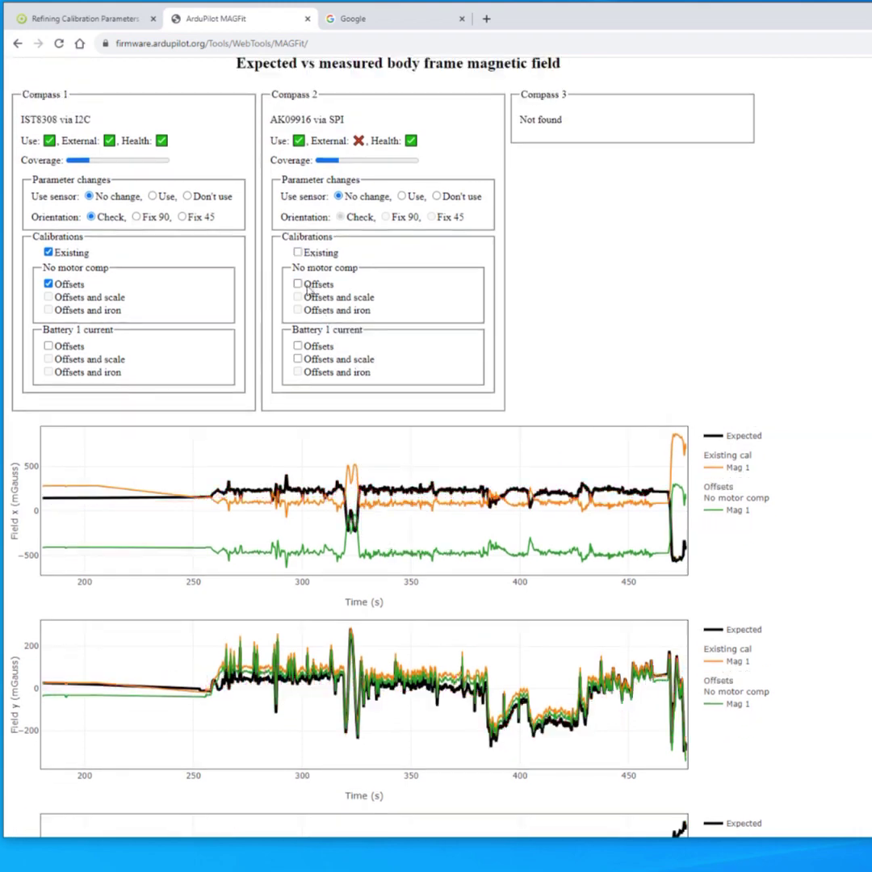
pyautogui.click(67, 284)
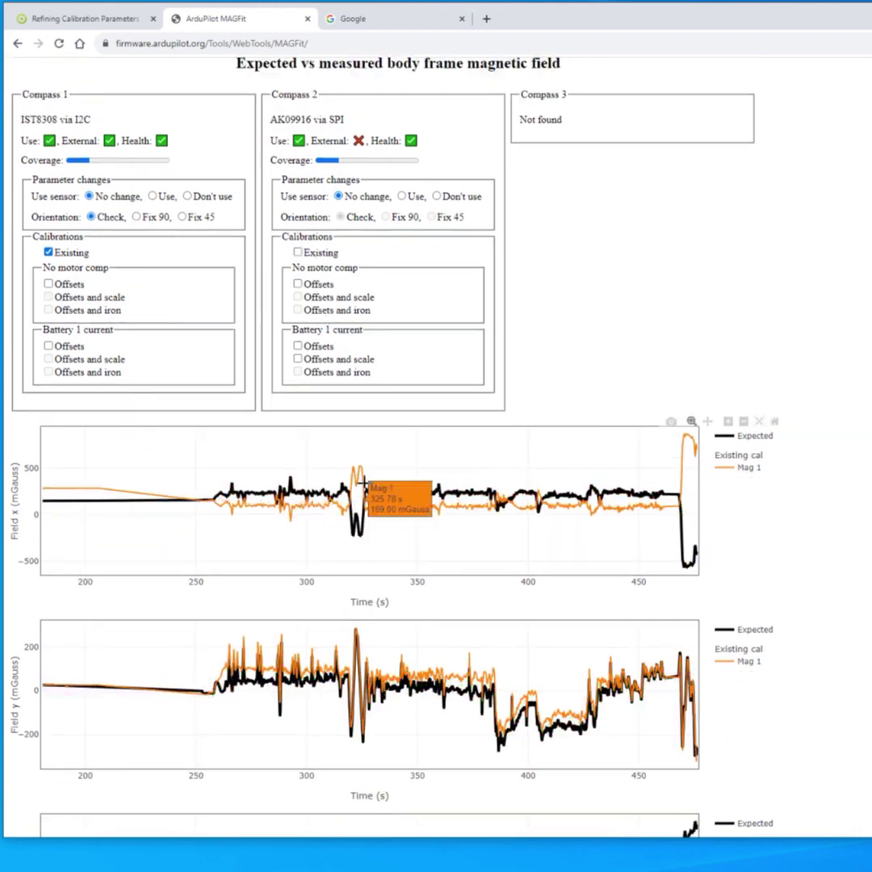
pyautogui.click(48, 284)
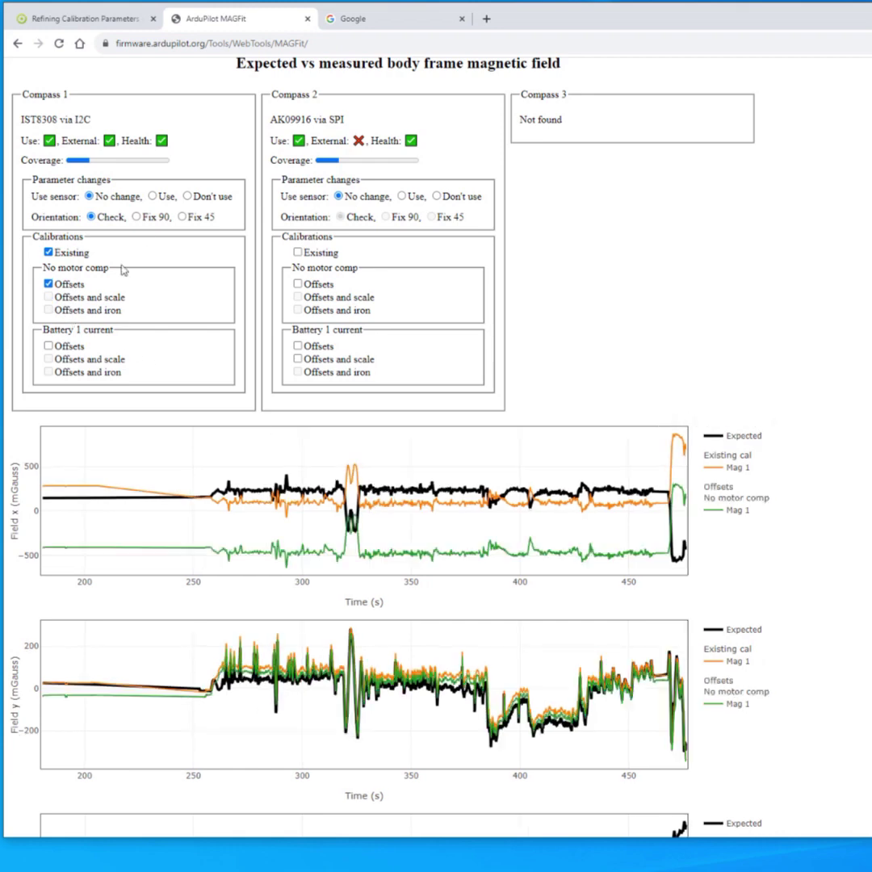
# - Set Compass 1's orientation to Fix 90, deselect its Existing calibration and check the x, y and z field graphs
pyautogui.click(138, 217)
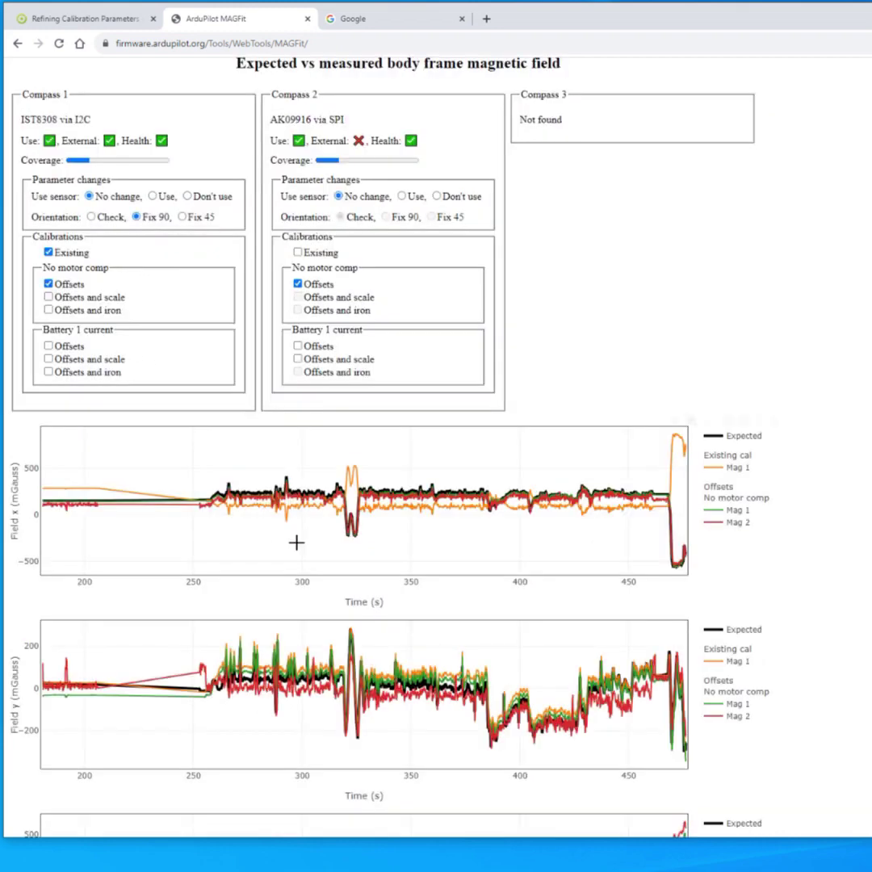
pyautogui.click(59, 256)
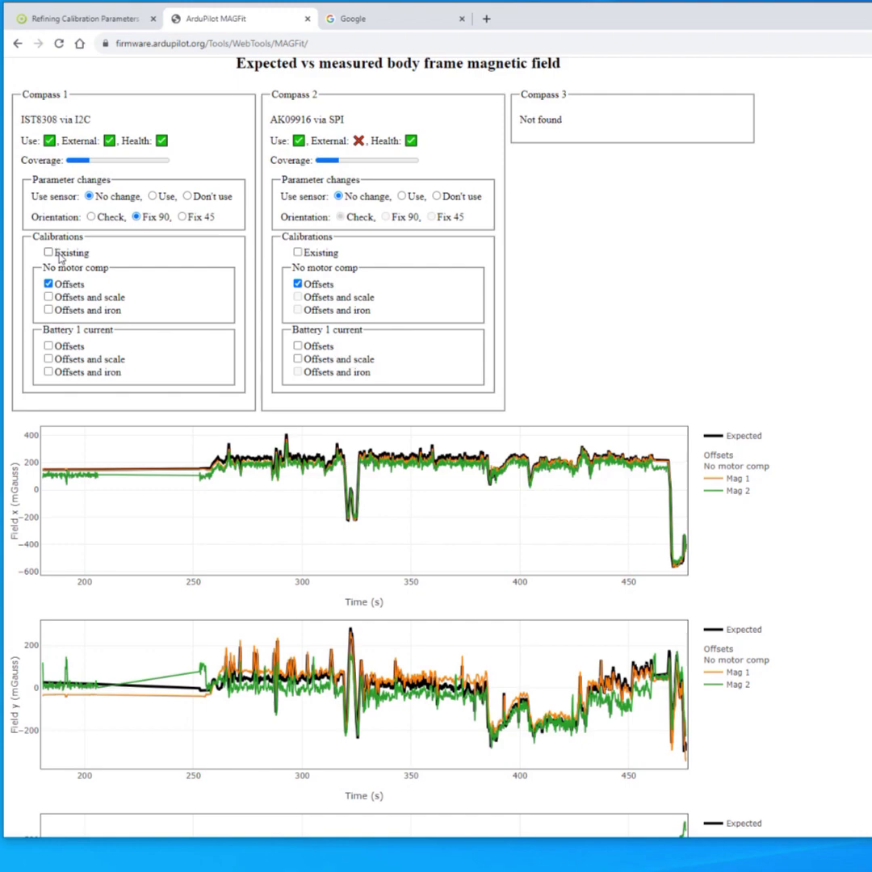
pyautogui.scroll(-5, 214, 408)
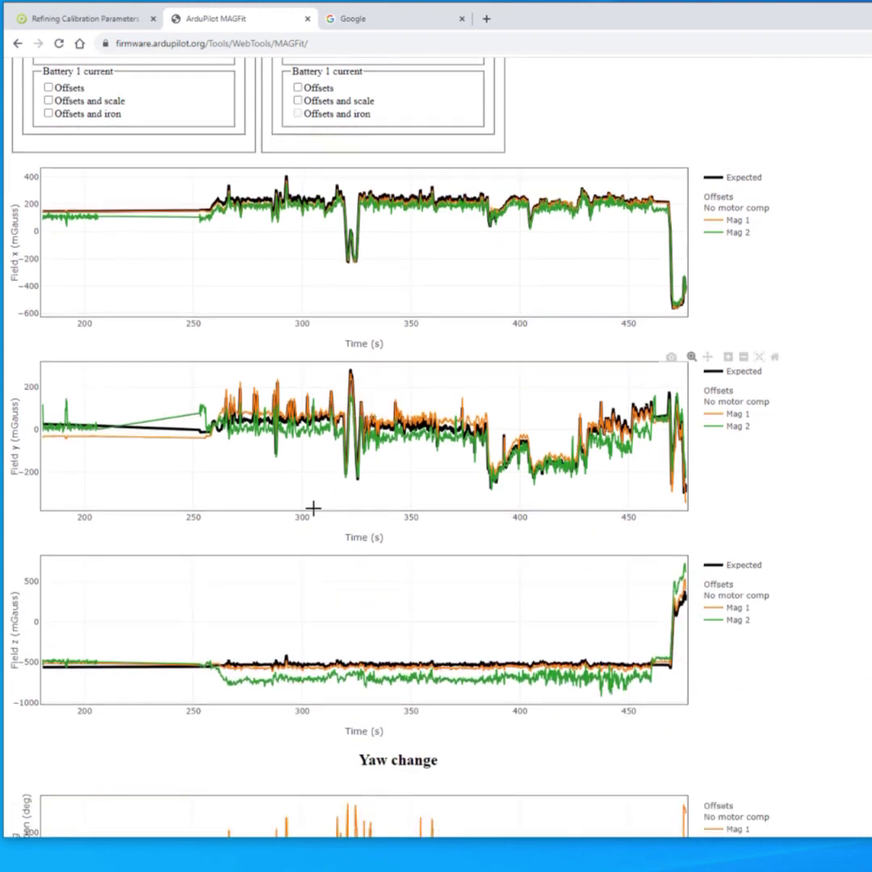
pyautogui.scroll(-3, 306, 510)
pyautogui.scroll(8, 306, 508)
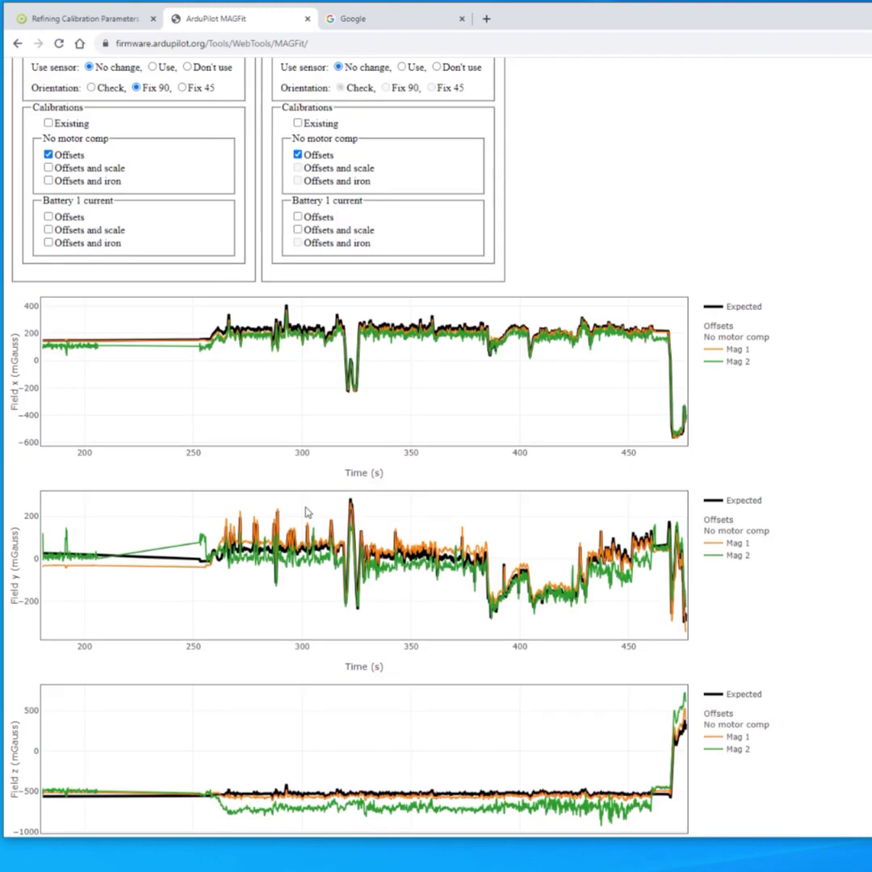
pyautogui.moveTo(285, 502)
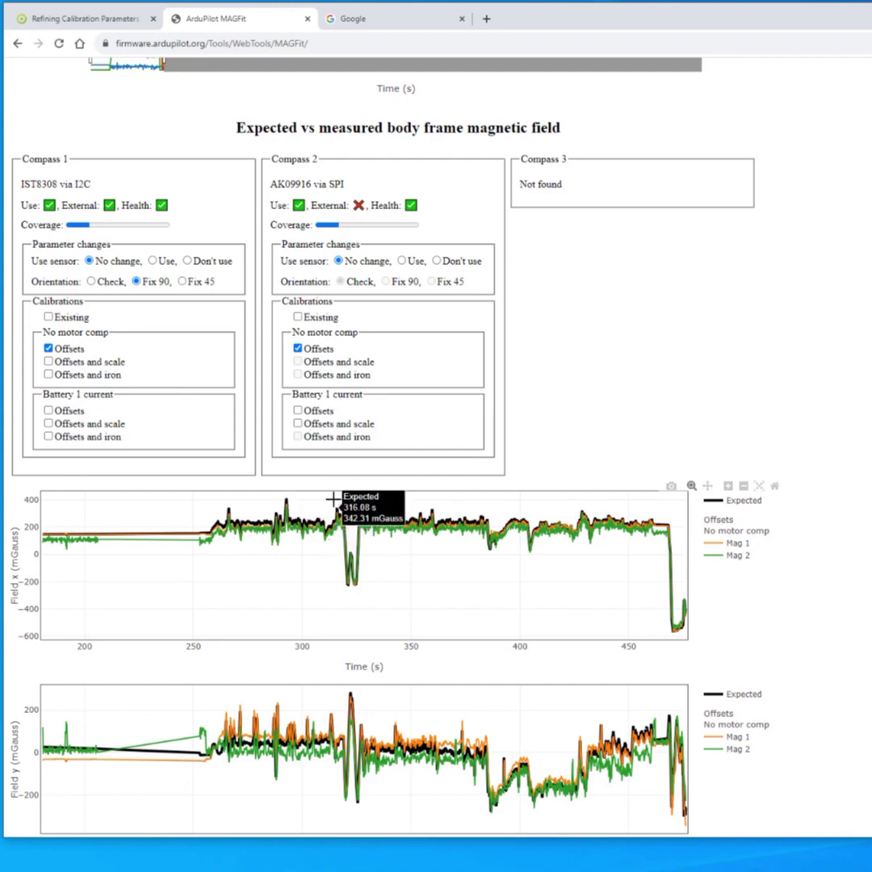
# - Review the yaw change, field length, battery current and fit error graphs for both compasses' Offsets calibrations
pyautogui.scroll(-5, 260, 533)
pyautogui.scroll(-5, 260, 535)
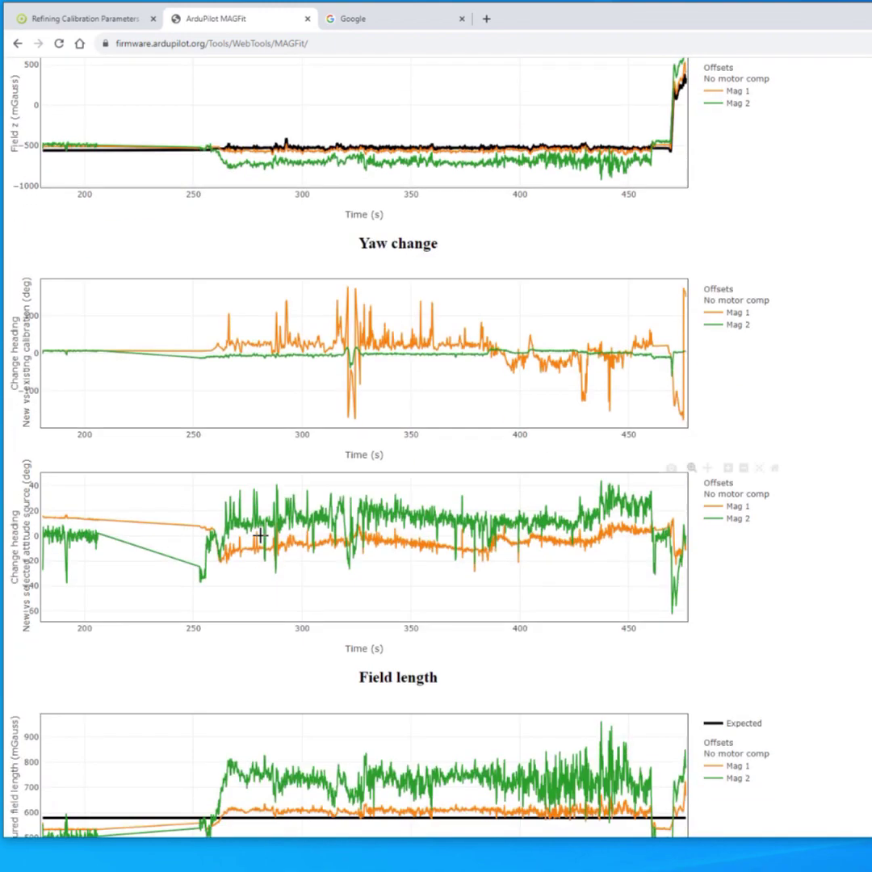
pyautogui.scroll(-5, 261, 539)
pyautogui.scroll(-3, 263, 541)
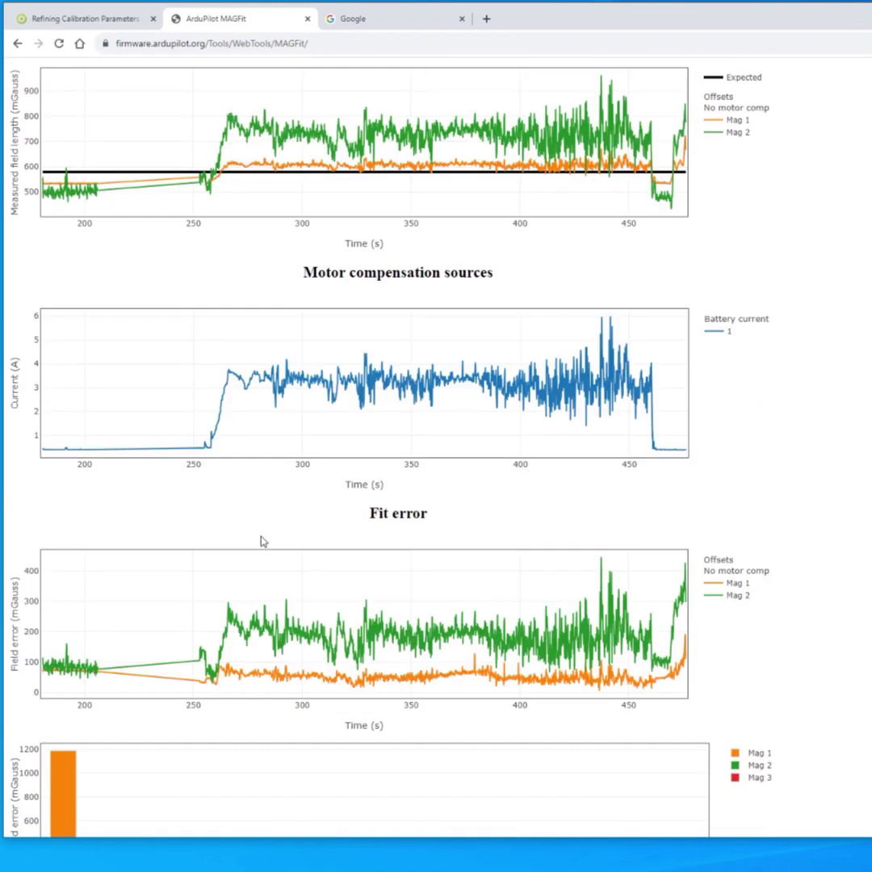
pyautogui.scroll(-3, 262, 539)
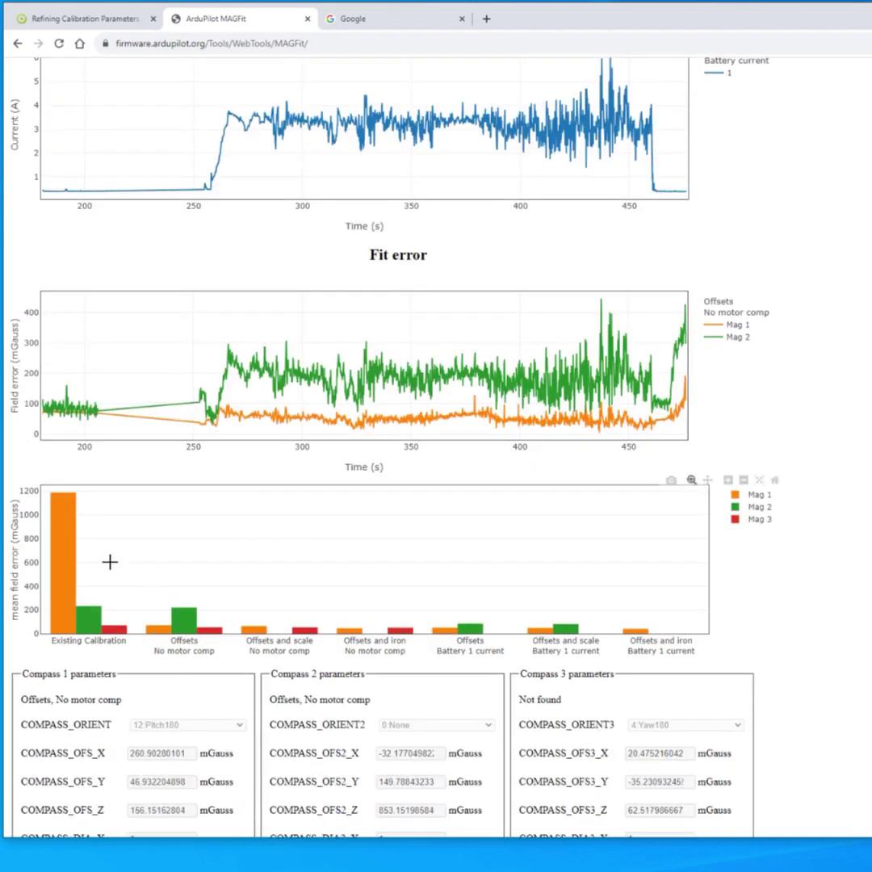
# - Zoom the mean field error chart to the new calibrations, excluding Existing, and compare the options with and without motor compensation
pyautogui.moveTo(138, 581); pyautogui.dragTo(714, 667)
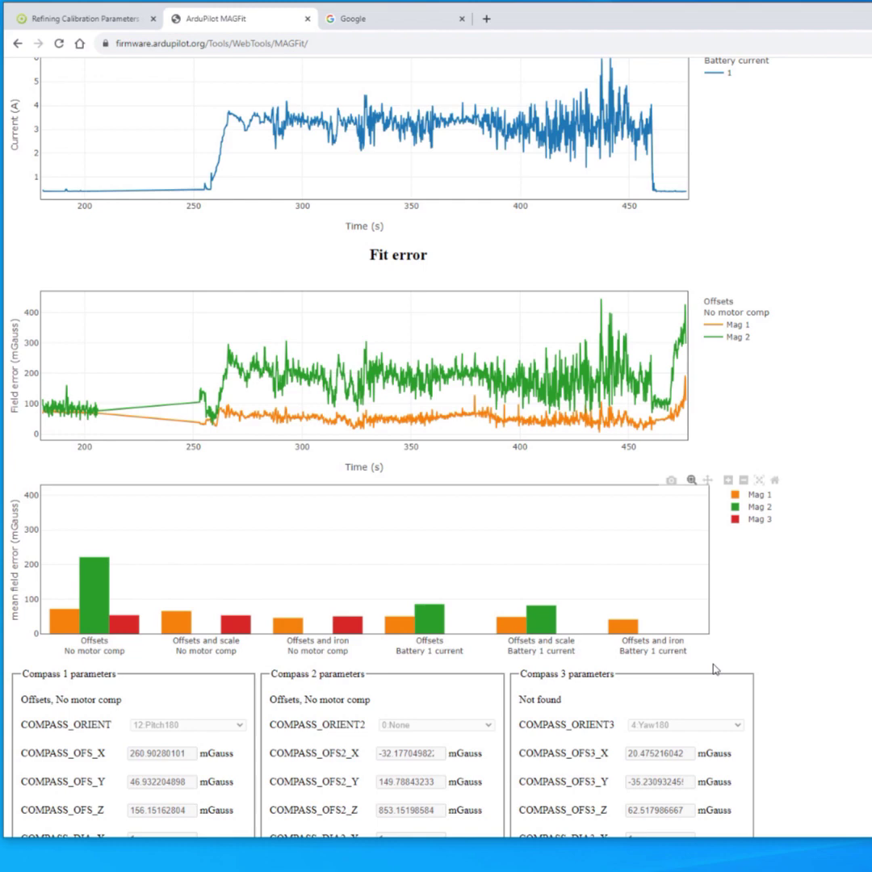
pyautogui.scroll(-2, 81, 646)
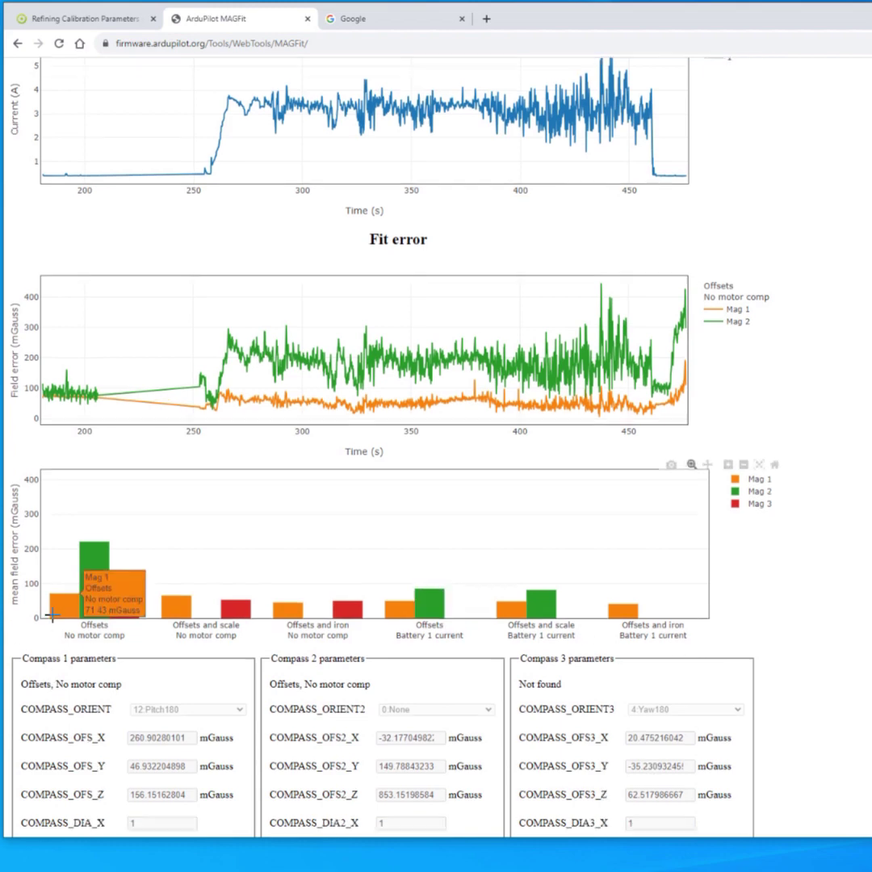
pyautogui.scroll(-1, 91, 639)
pyautogui.scroll(3, 93, 633)
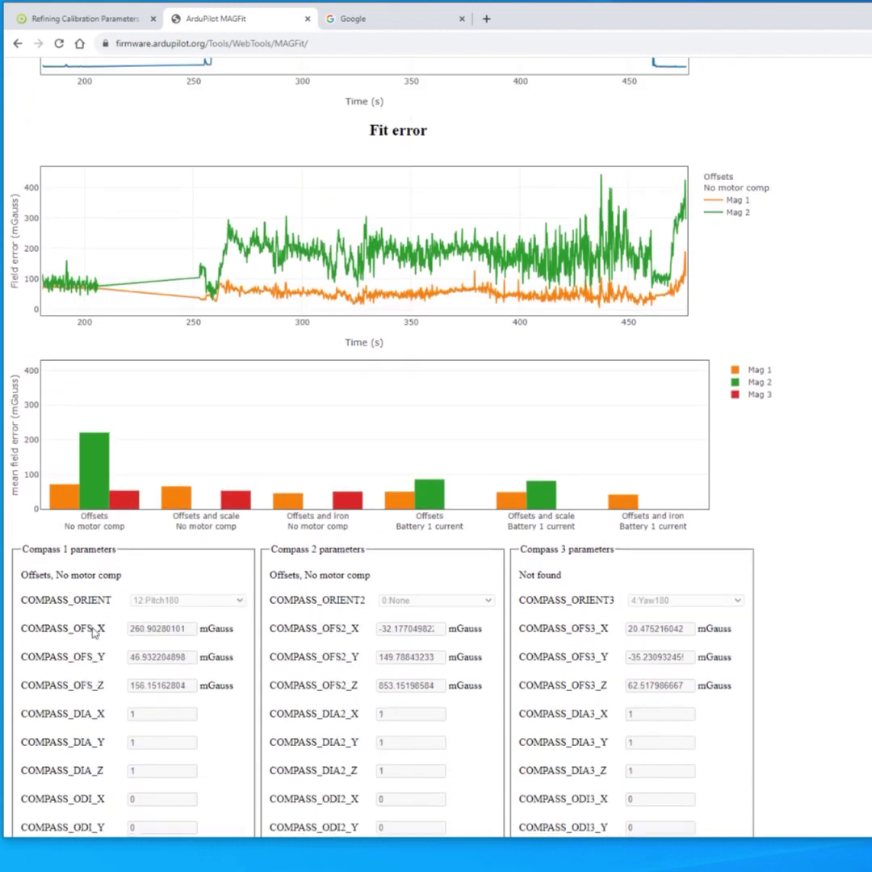
pyautogui.scroll(2, 93, 633)
pyautogui.moveTo(52, 676)
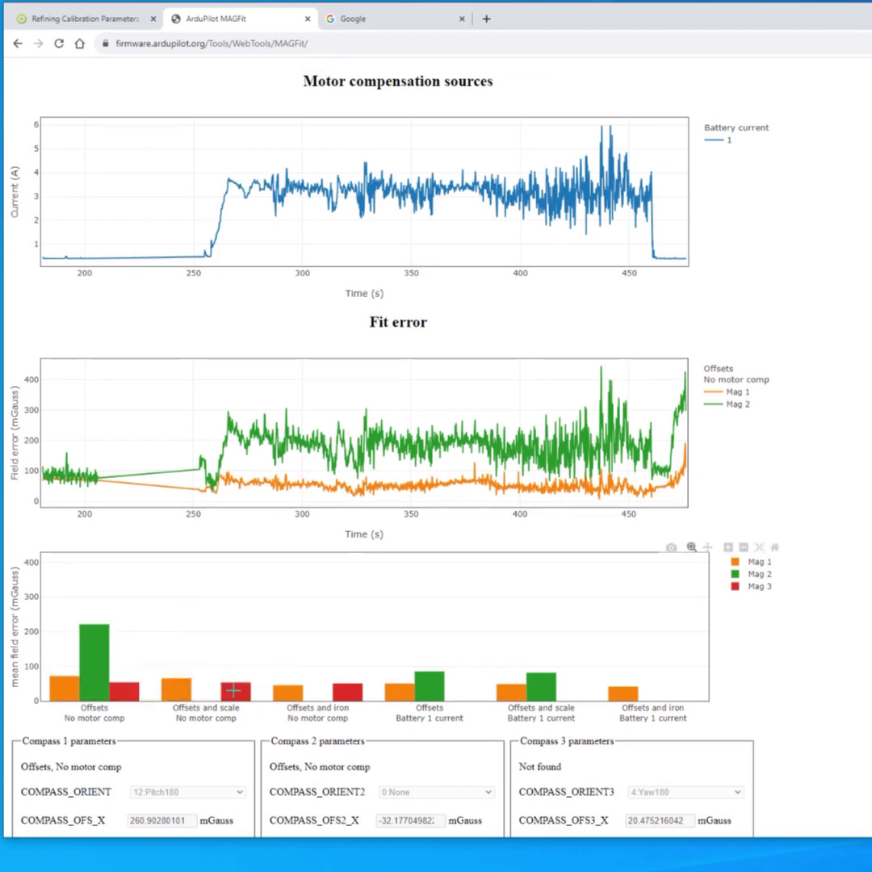
pyautogui.moveTo(625, 686)
pyautogui.moveTo(171, 694)
# - Look back over the fit error, yaw change and field graphs up to the setup and flight data for log15.bin
pyautogui.scroll(2, 633, 565)
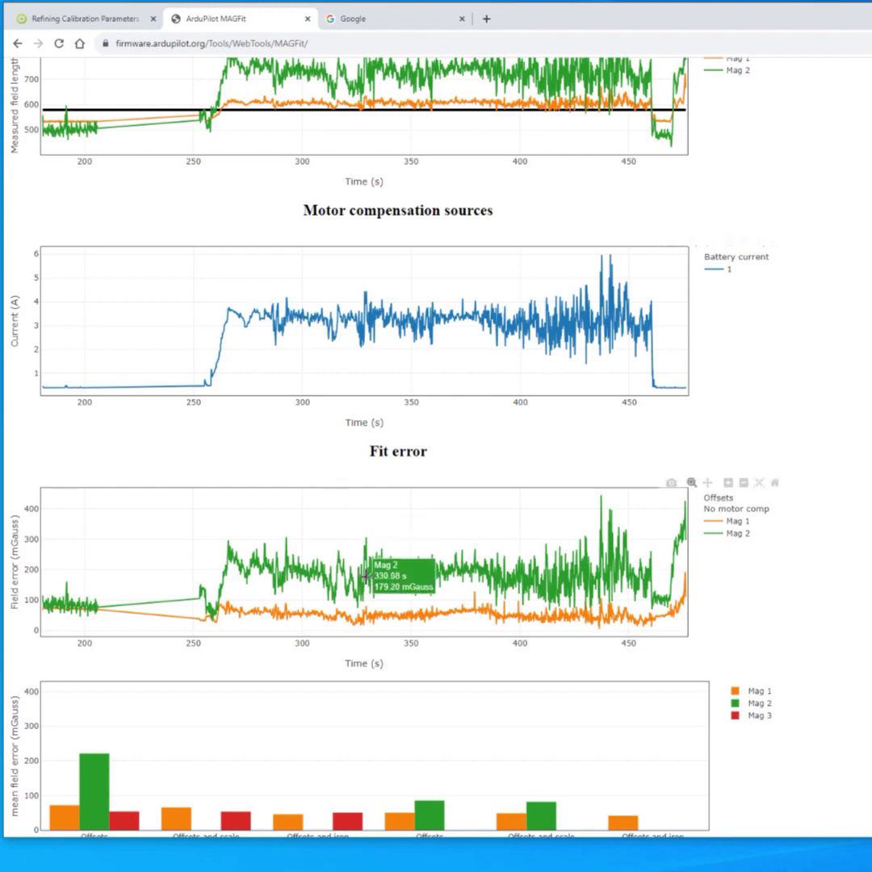
pyautogui.scroll(5, 363, 585)
pyautogui.scroll(20, 362, 594)
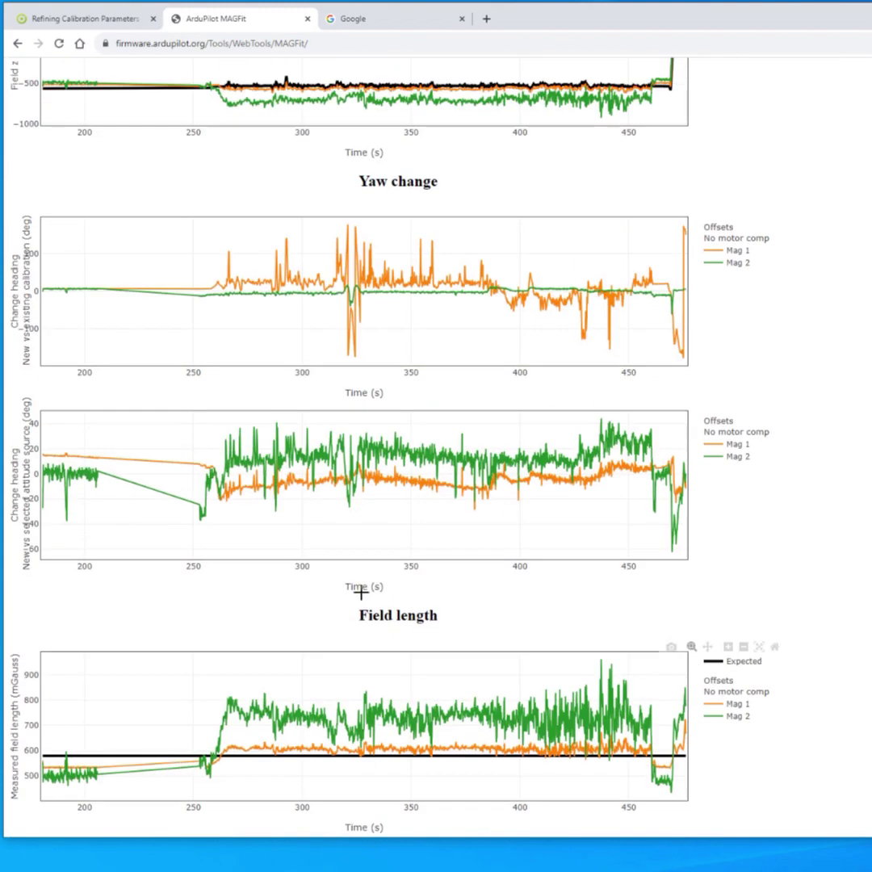
pyautogui.scroll(5, 356, 595)
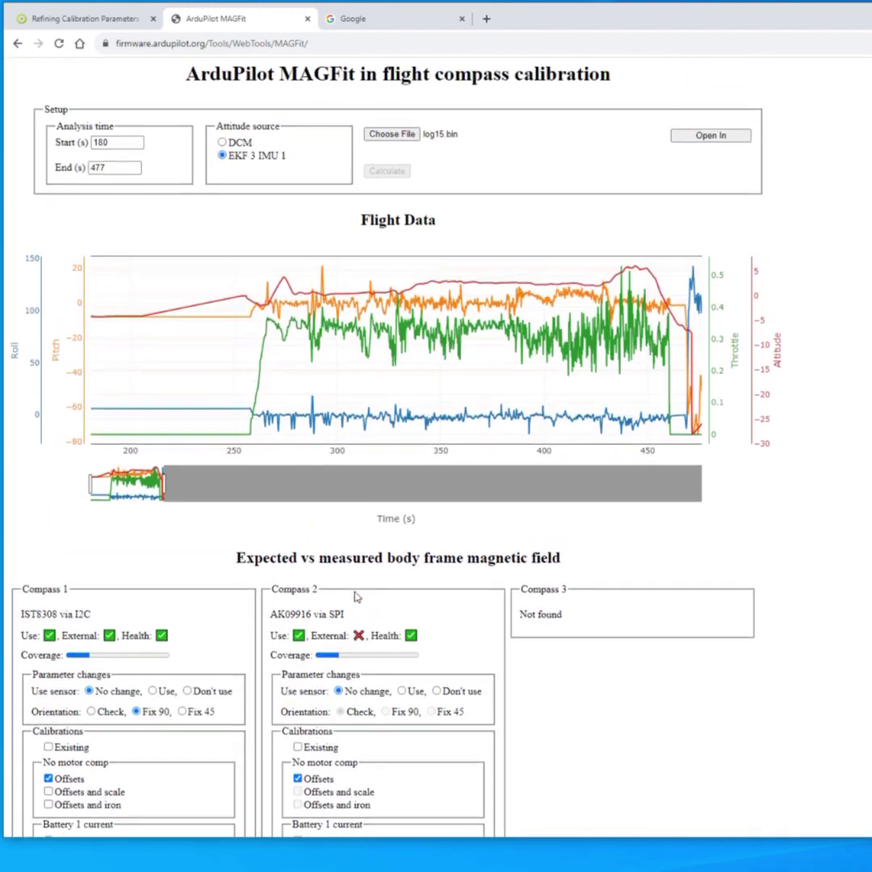
pyautogui.scroll(-15, 355, 593)
pyautogui.scroll(-5, 342, 573)
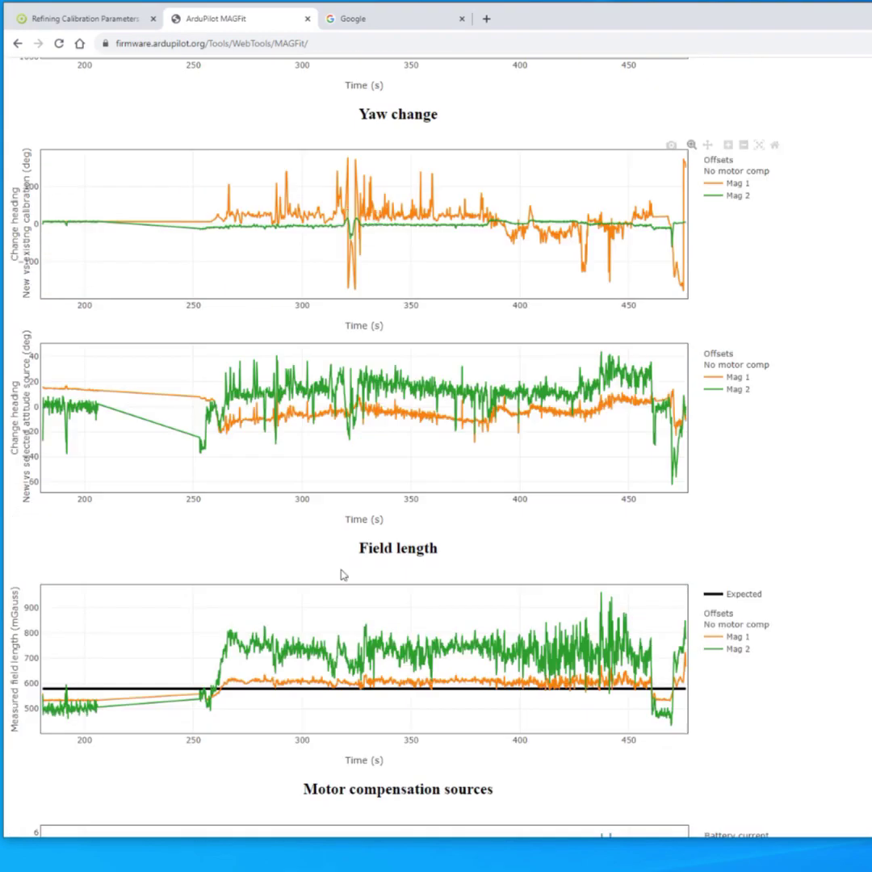
pyautogui.scroll(17, 343, 575)
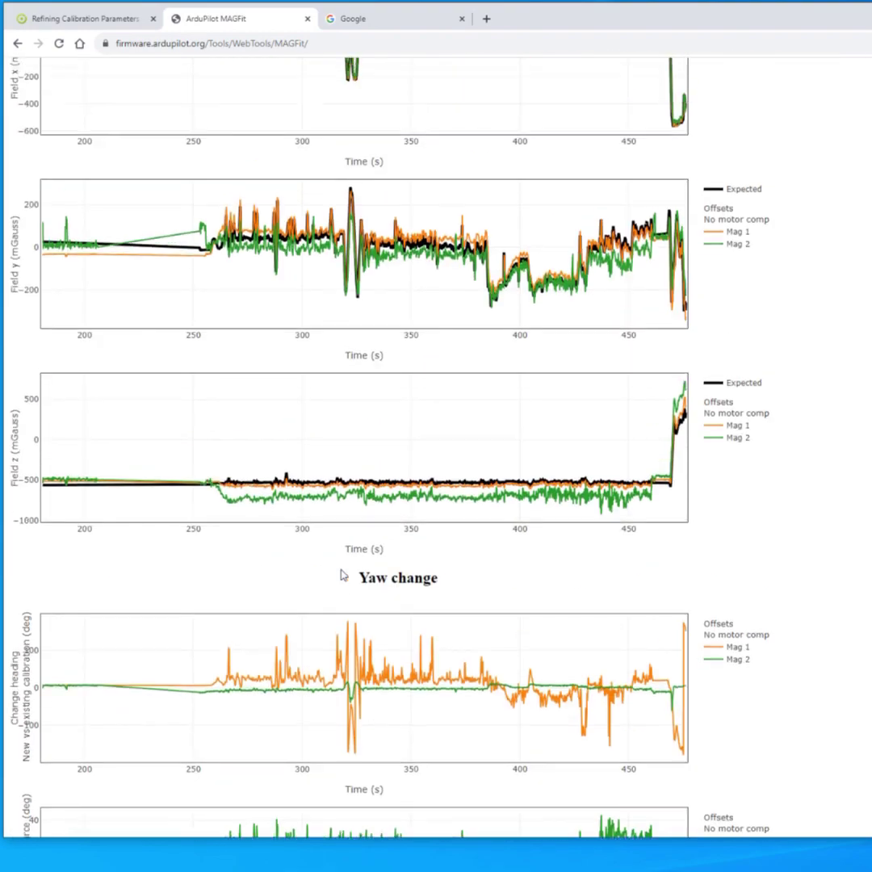
pyautogui.scroll(2, 342, 570)
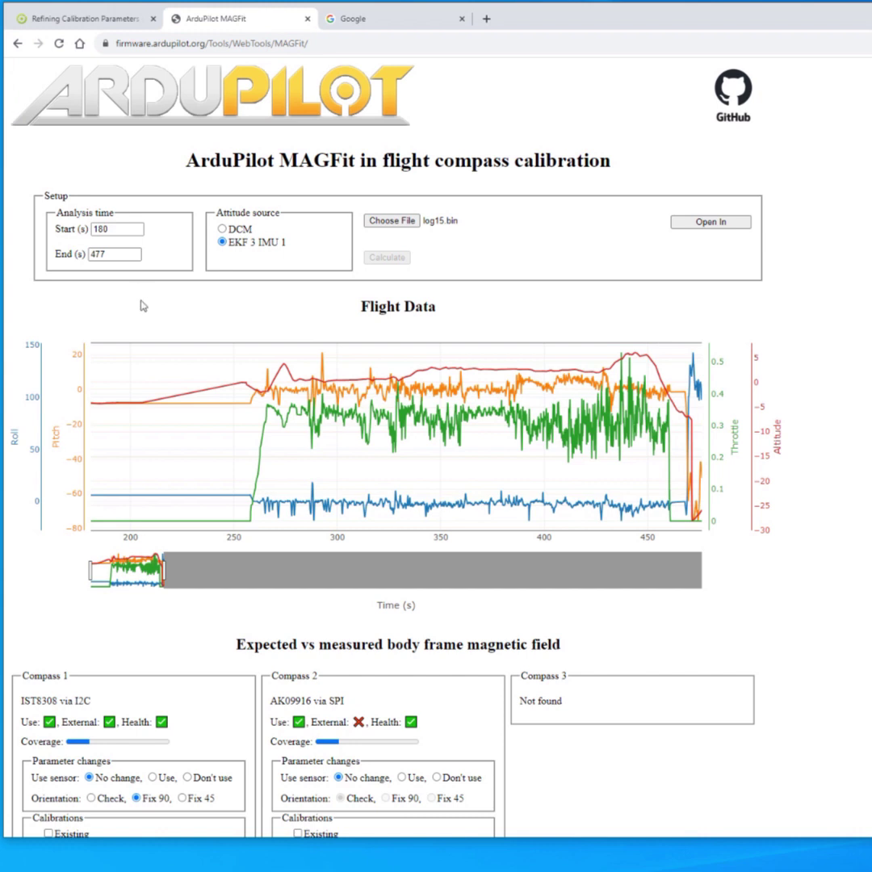
# - View the open issues of the ArduPilot WebTools GitHub repository and go back to the MAGFit page
pyautogui.click(724, 95)
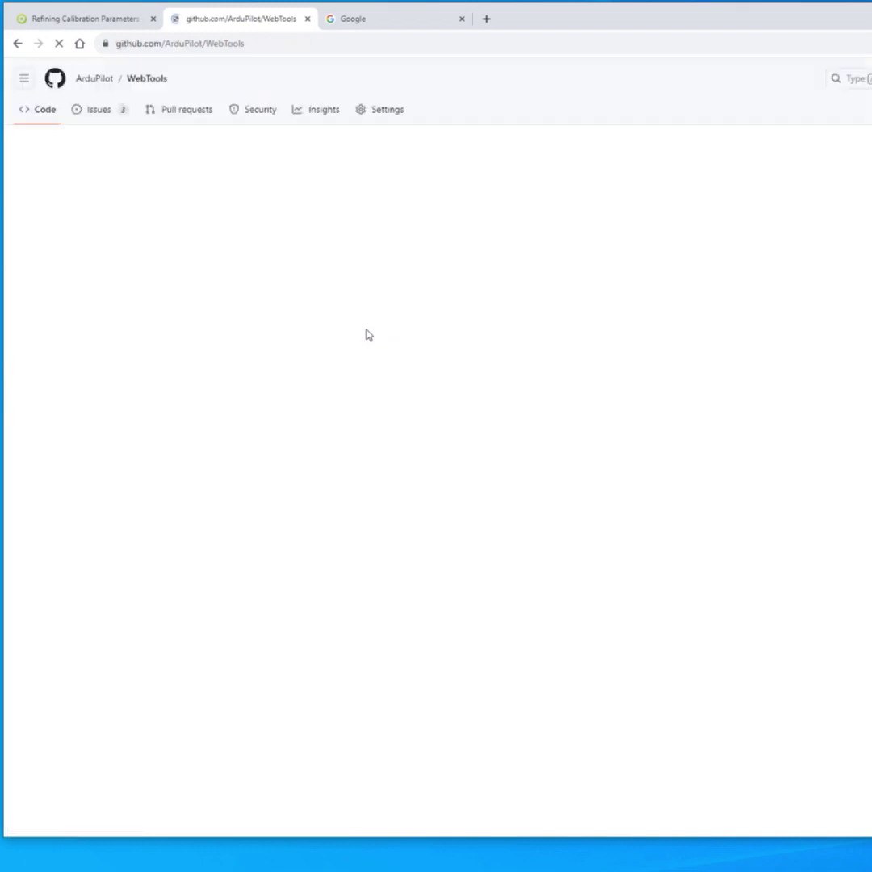
pyautogui.click(105, 113)
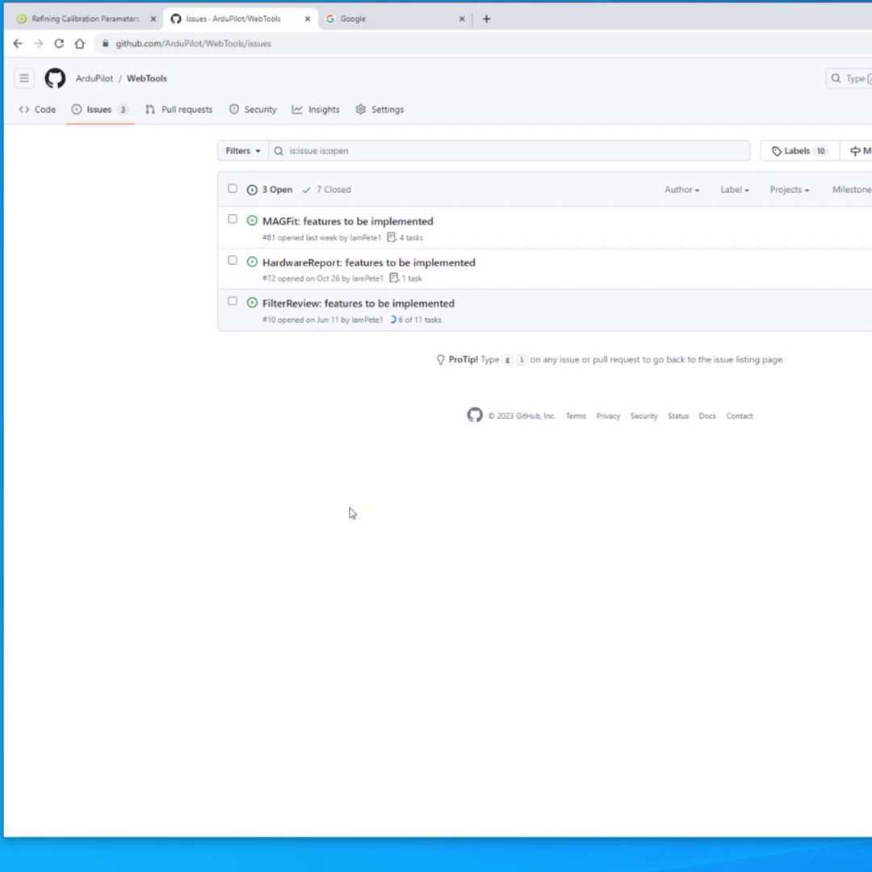
pyautogui.hotkey('alt', 'Left')
pyautogui.hotkey('alt', 'Left')
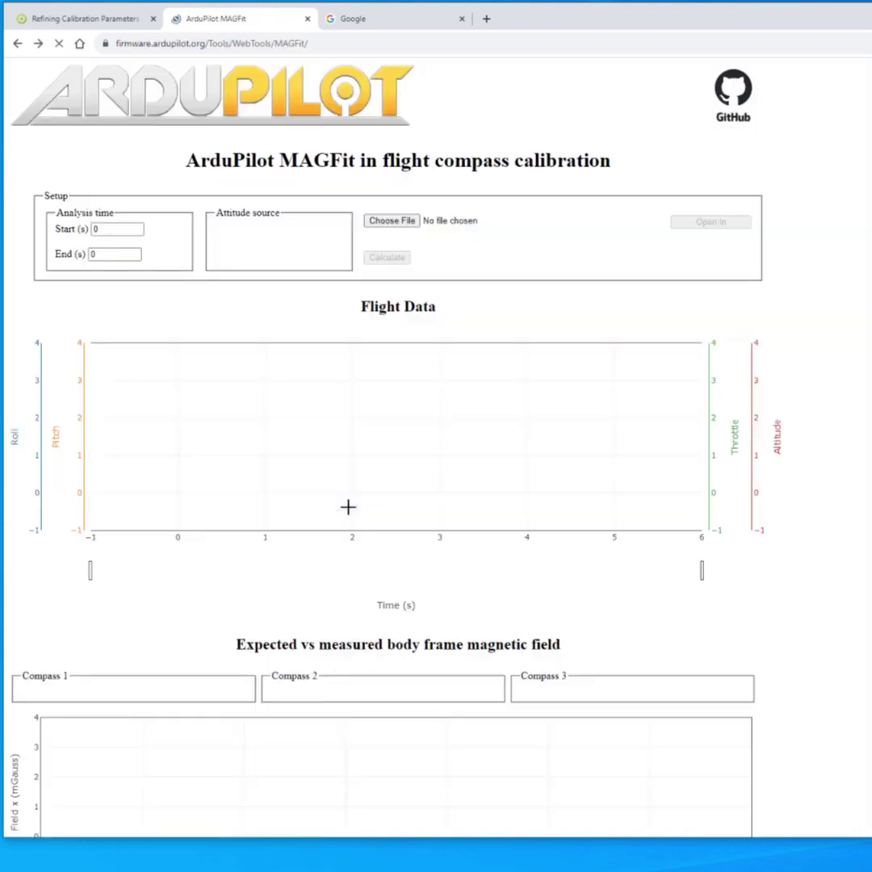
# - Open the parent WebTools index page by removing MAGFit from the page address
pyautogui.doubleClick(323, 43)
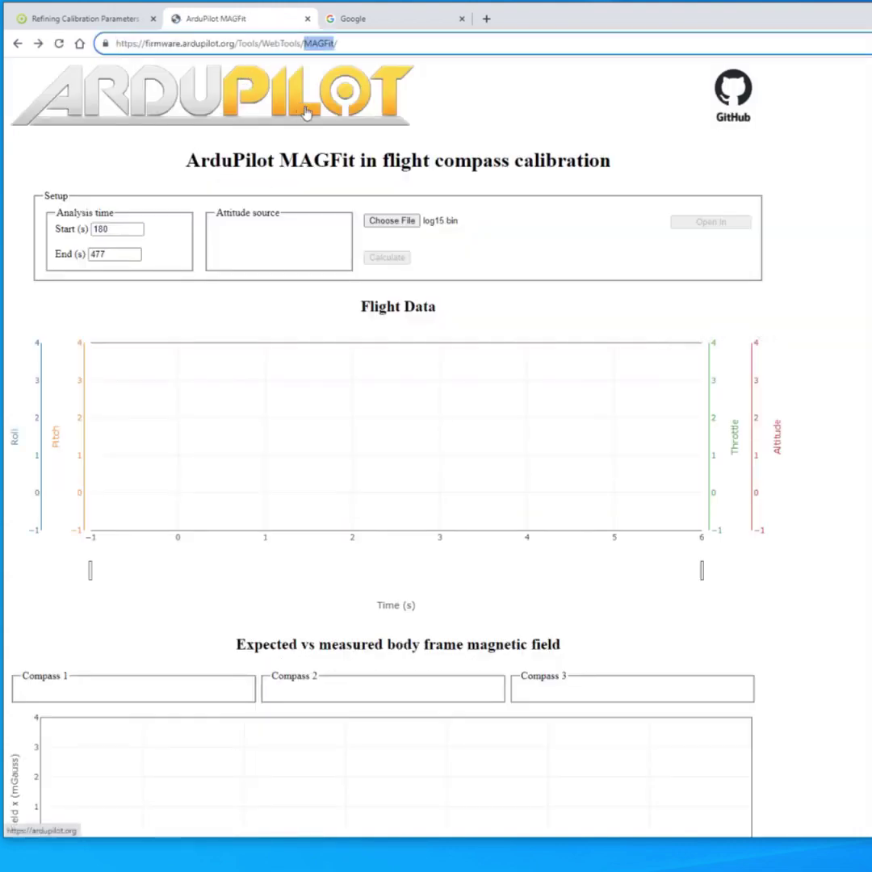
pyautogui.press('BackSpace')
pyautogui.press('Return')
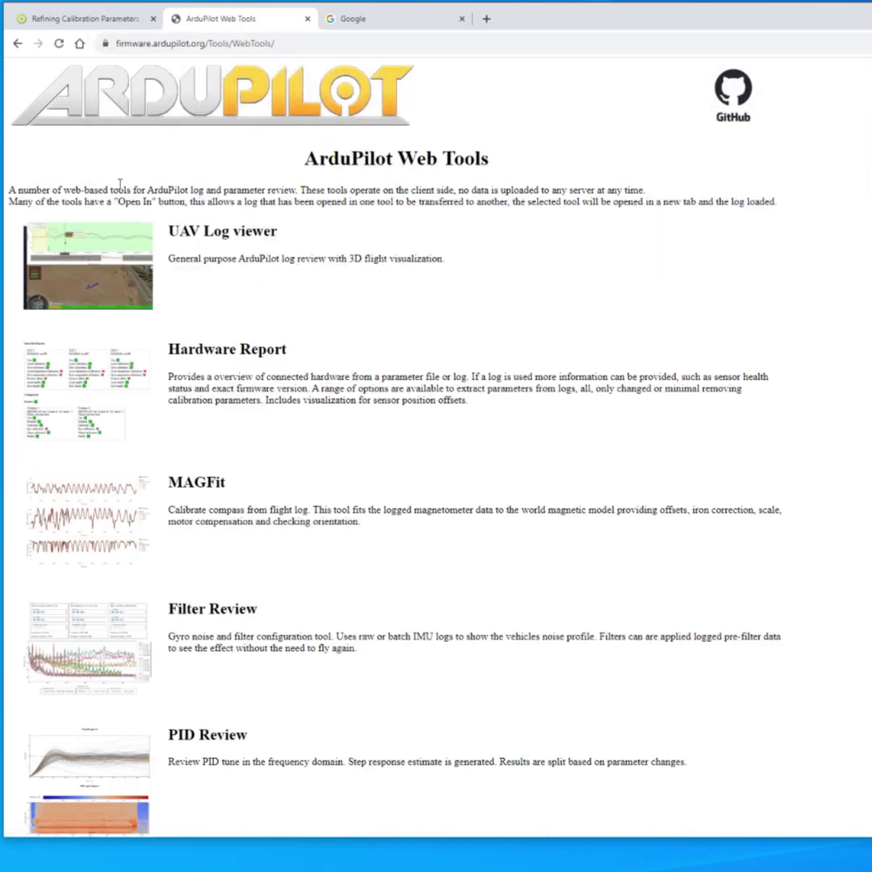